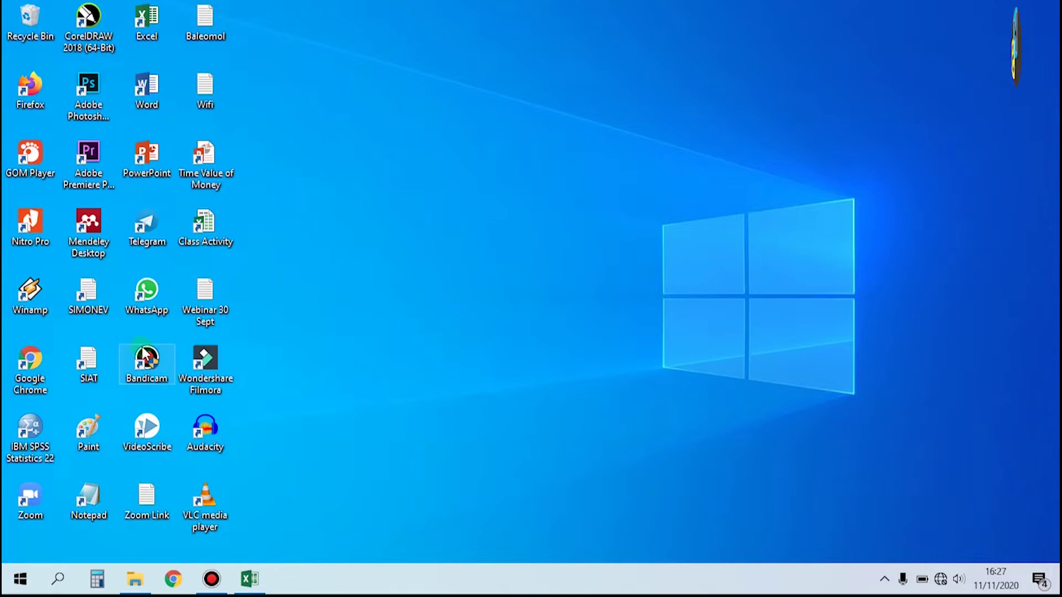
Start Word with a new blank document and bring up the mailing commands
double_click(148, 89)
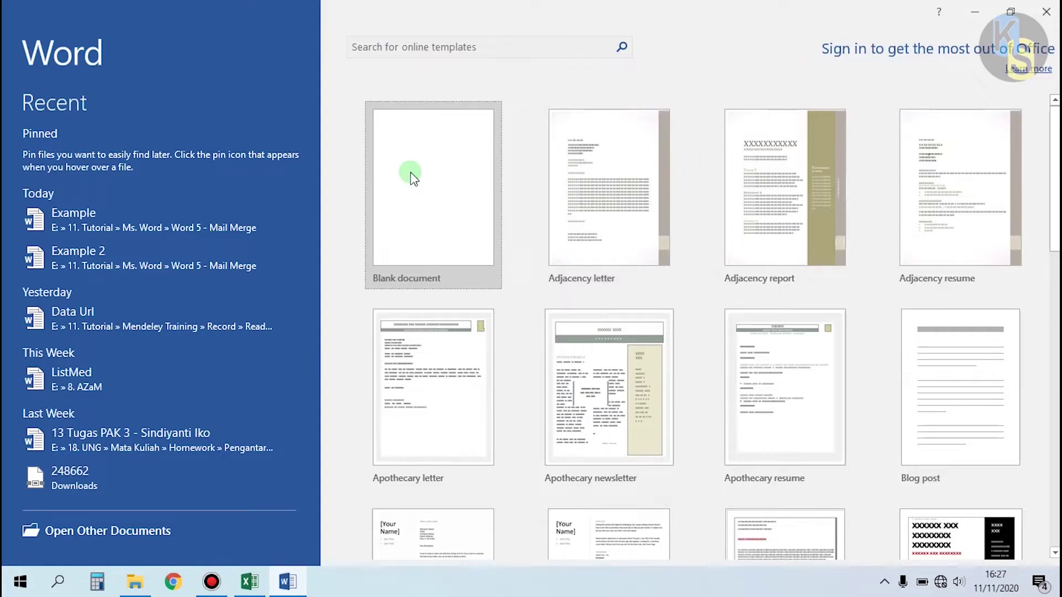
click(407, 171)
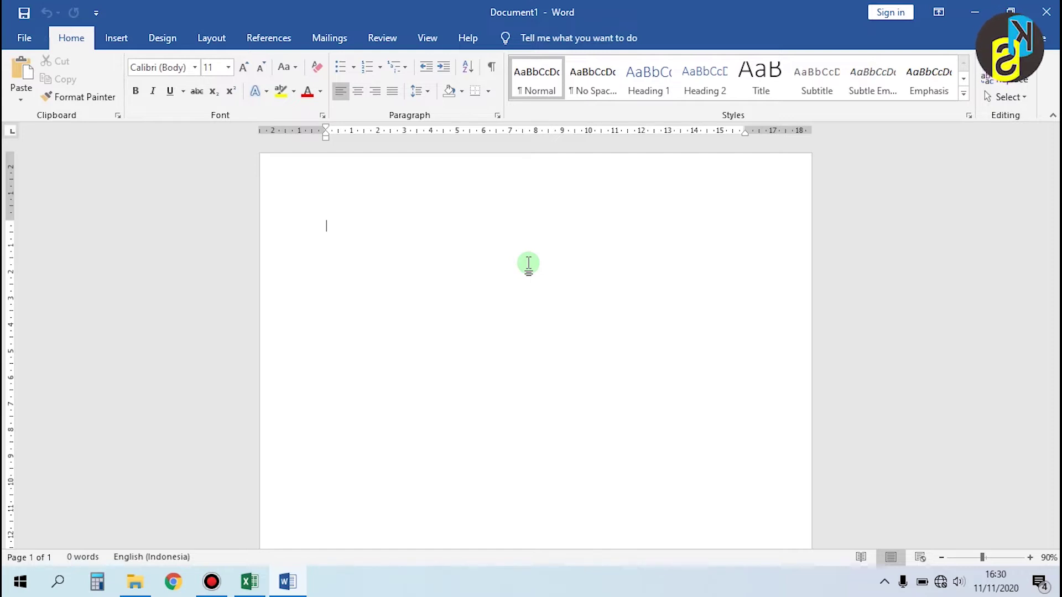
click(331, 40)
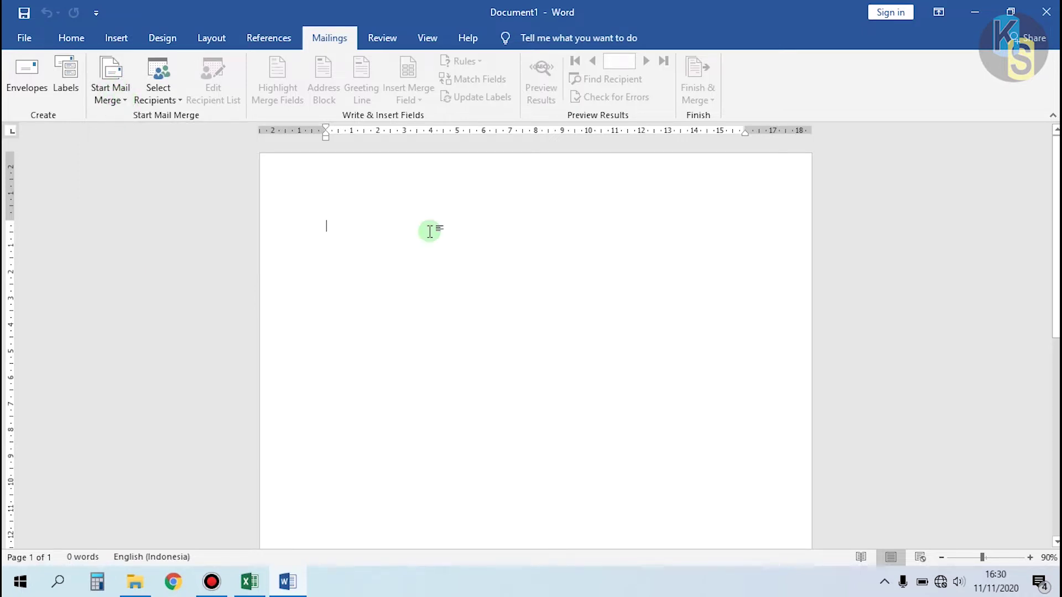
click(31, 76)
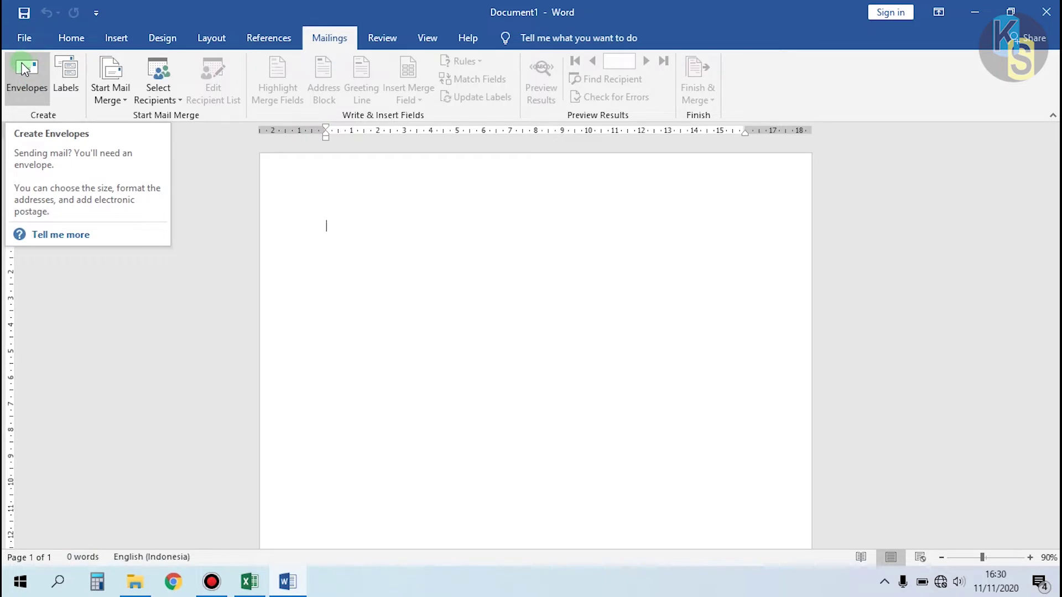
click(61, 76)
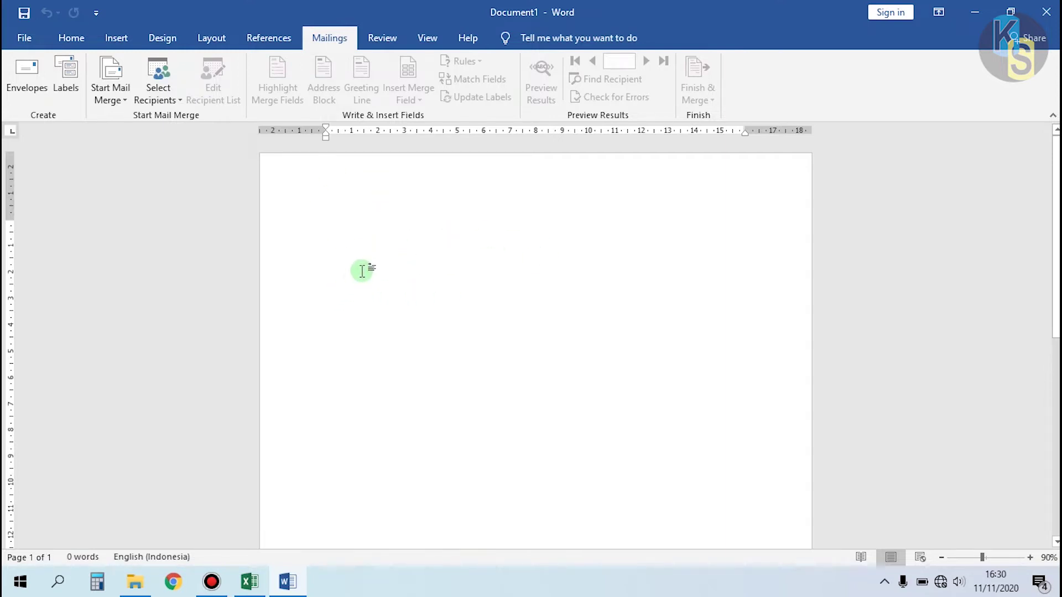
Open the Word document Example from the Word 5 - Mail Merge folder in File Explorer
mouse_move(135, 580)
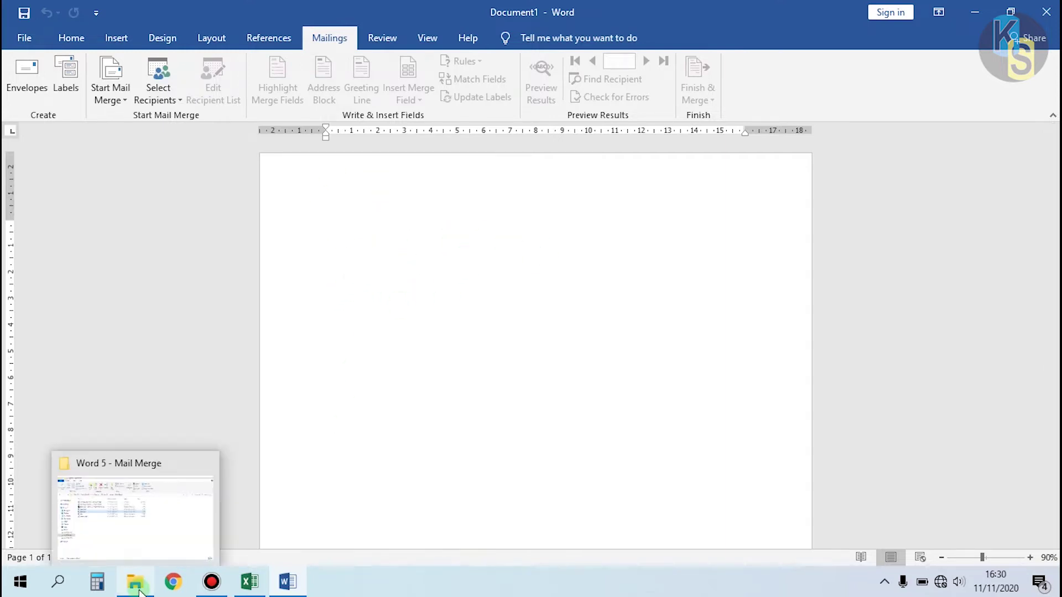
click(155, 515)
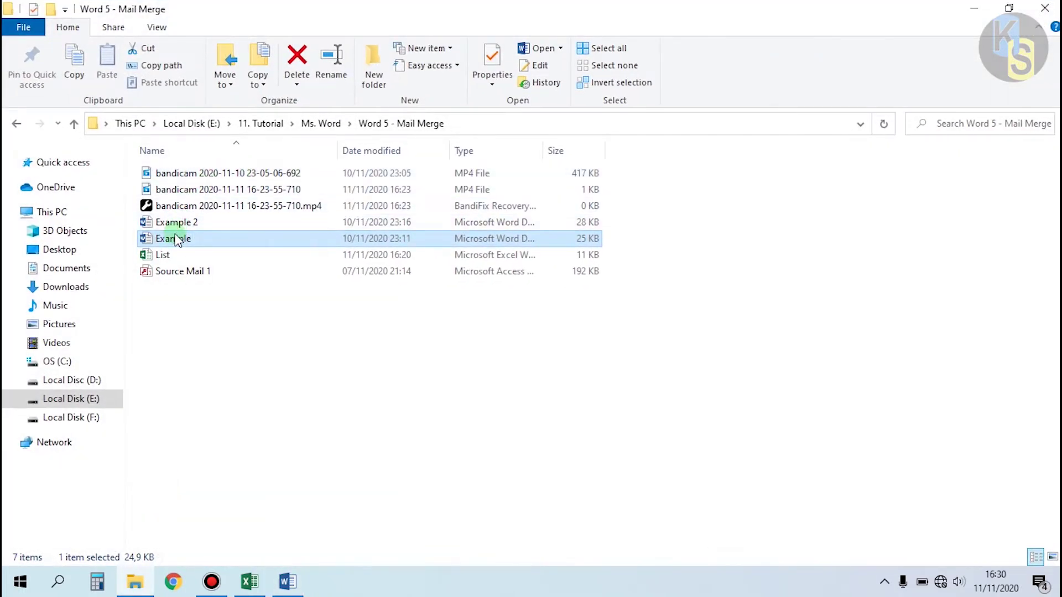
double_click(176, 239)
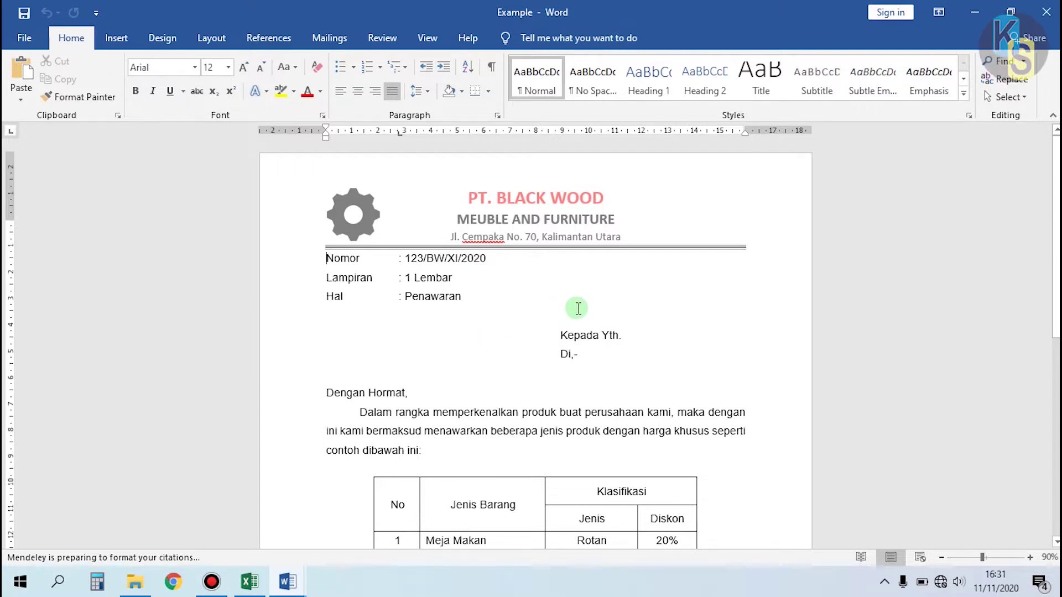
Read through the offer letter from the letterhead to the signature block
scroll(566, 305, down, 3)
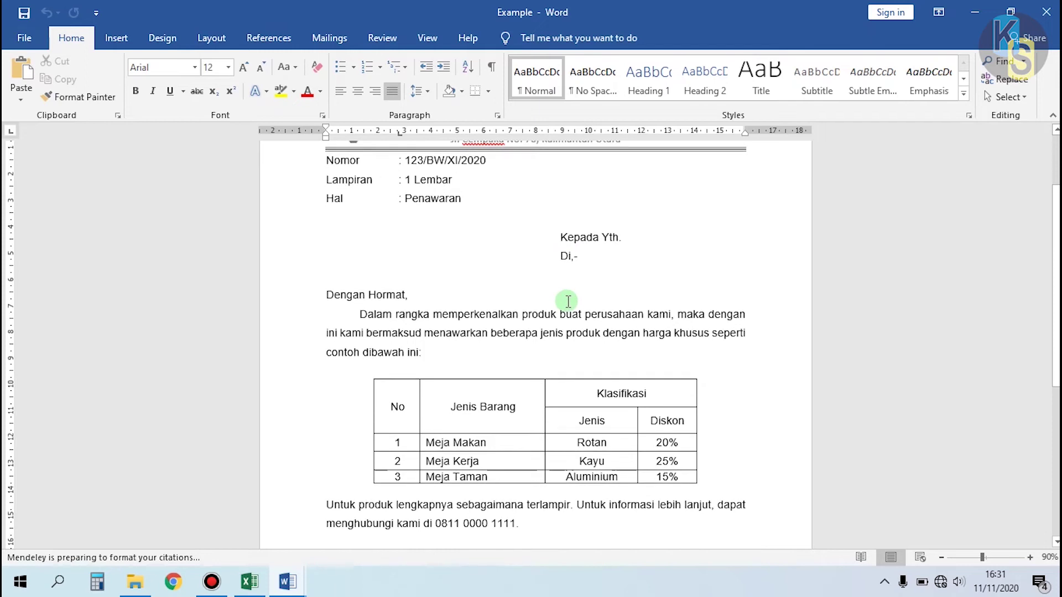
scroll(568, 301, down, 2)
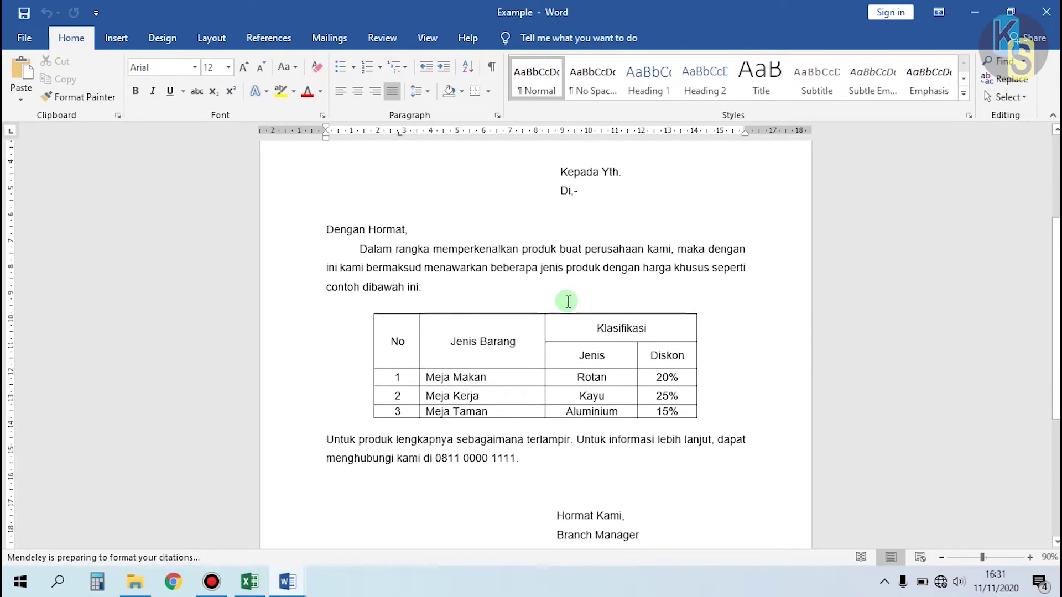
scroll(568, 301, down, 1)
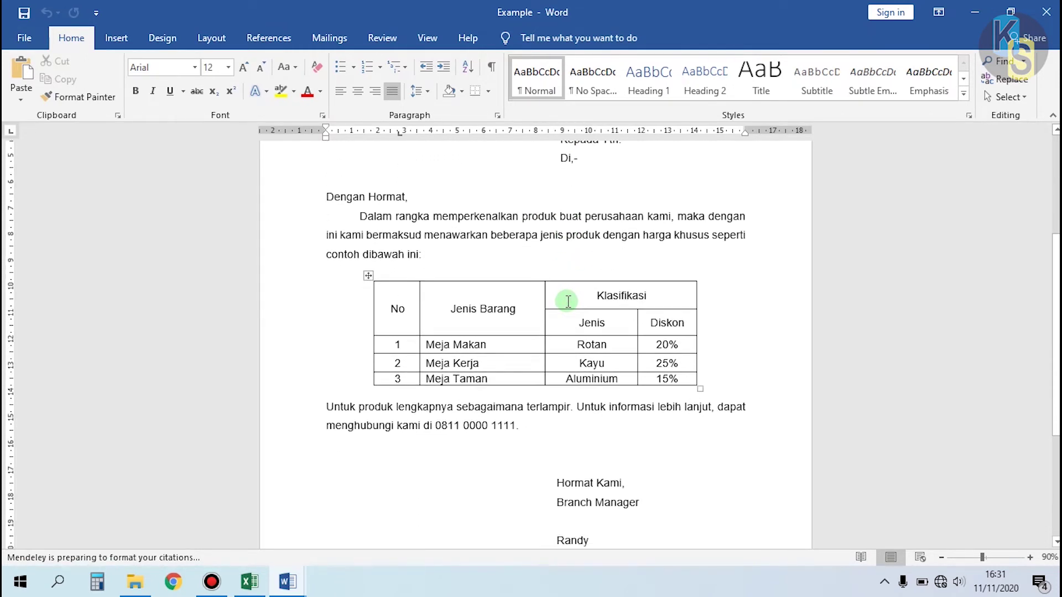
scroll(568, 301, up, 6)
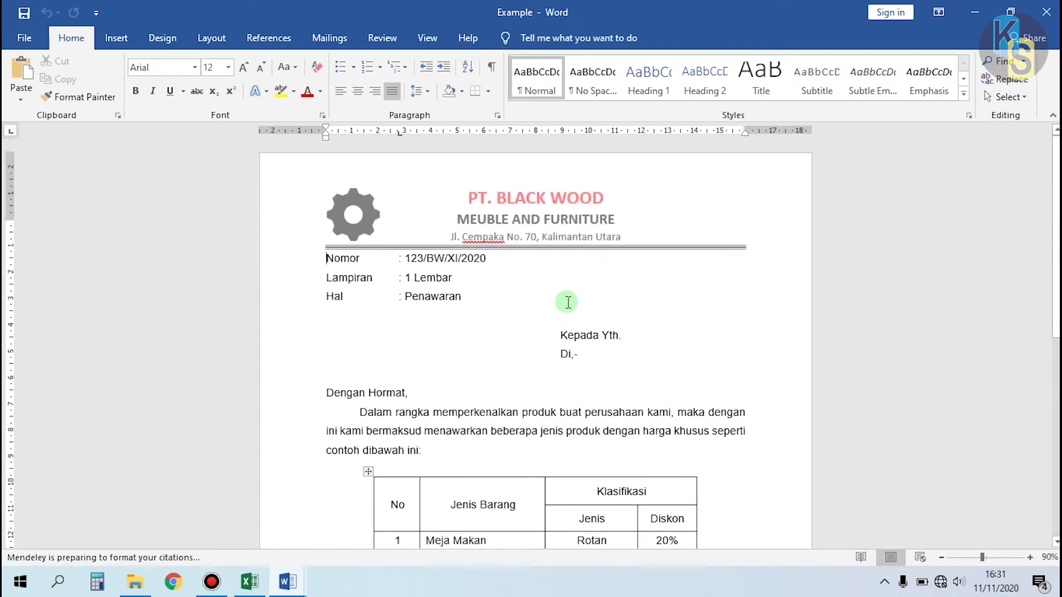
scroll(567, 302, down, 7)
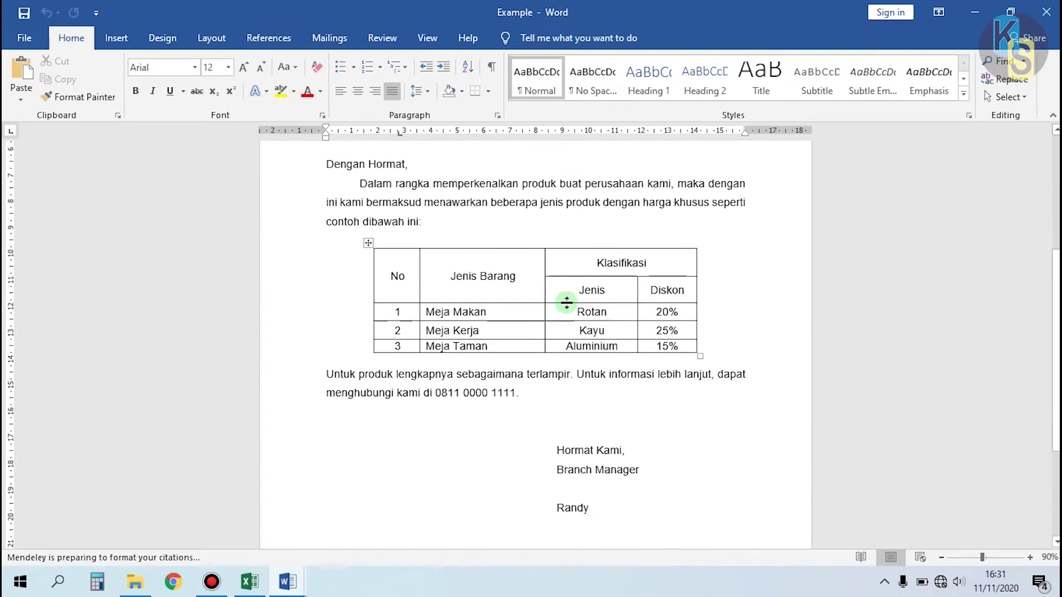
scroll(567, 303, down, 3)
scroll(563, 304, up, 8)
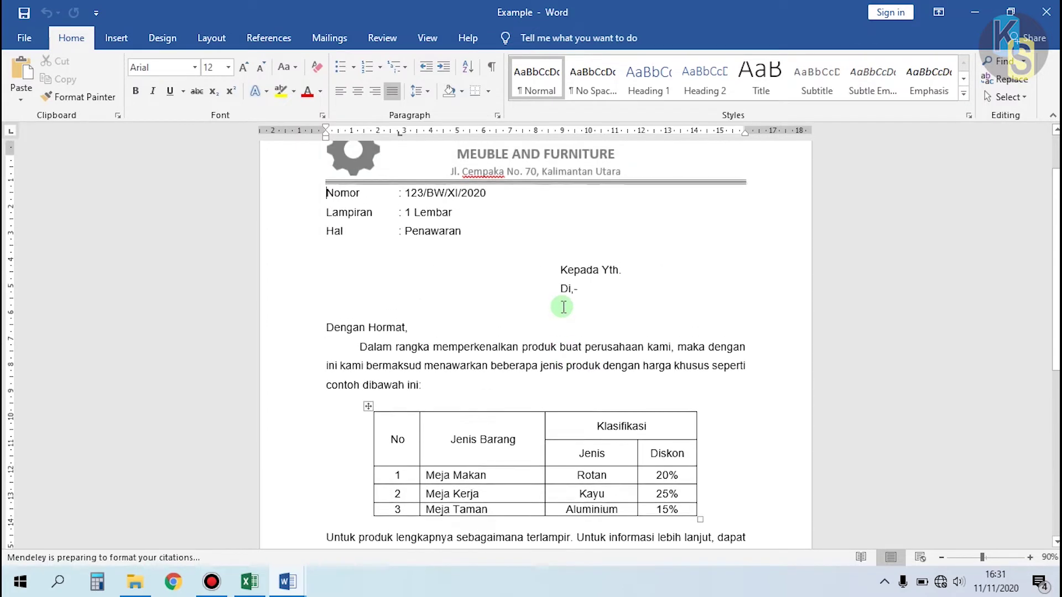
scroll(563, 307, up, 2)
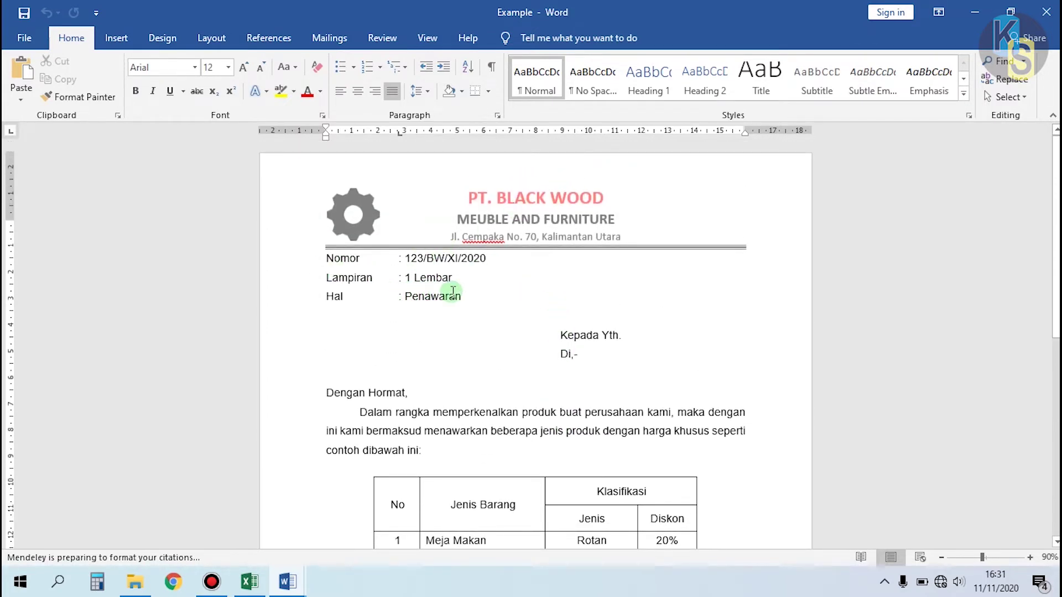
Insert a blank line between "Kepada Yth." and "Di,-" in the letter's recipient block
scroll(566, 320, down, 4)
click(560, 224)
key(Return)
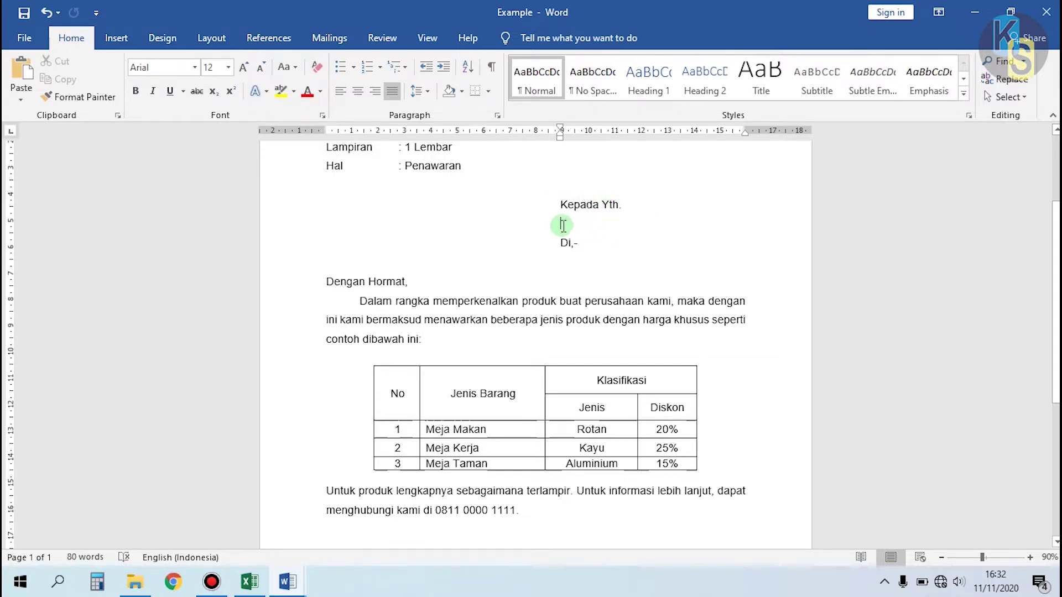
scroll(575, 233, up, 2)
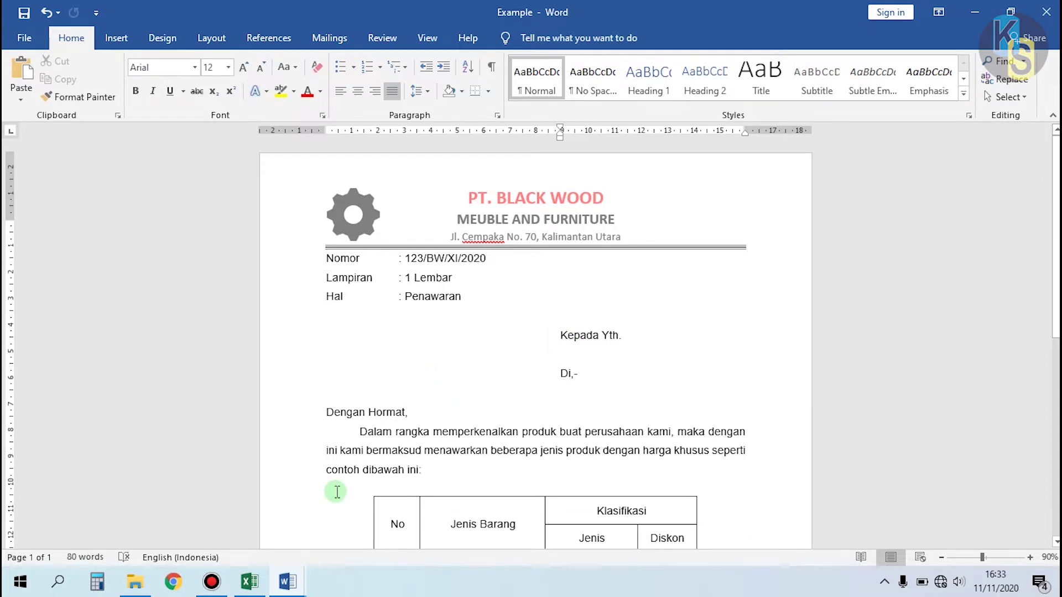
Switch to the List workbook in Excel and examine the Nama, Perusahaan and Alamat columns
click(250, 581)
scroll(177, 297, up, 4)
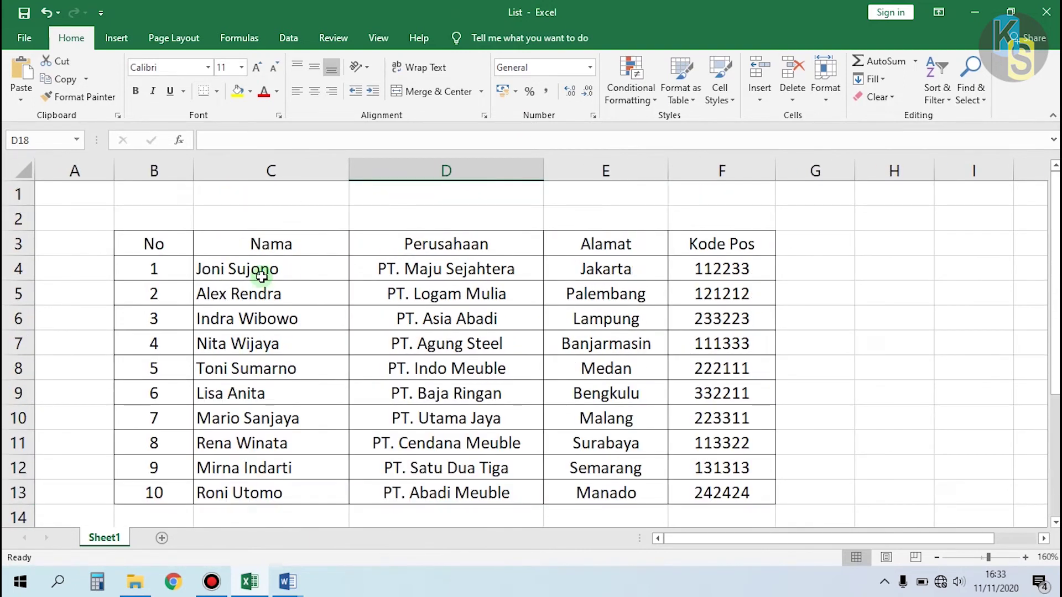
click(251, 271)
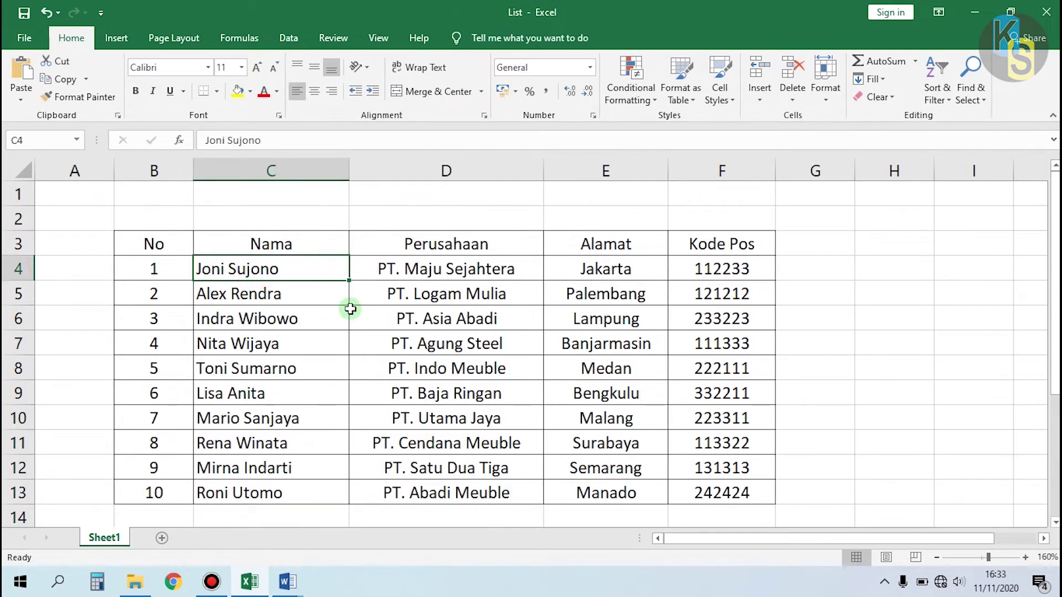
click(444, 269)
click(604, 272)
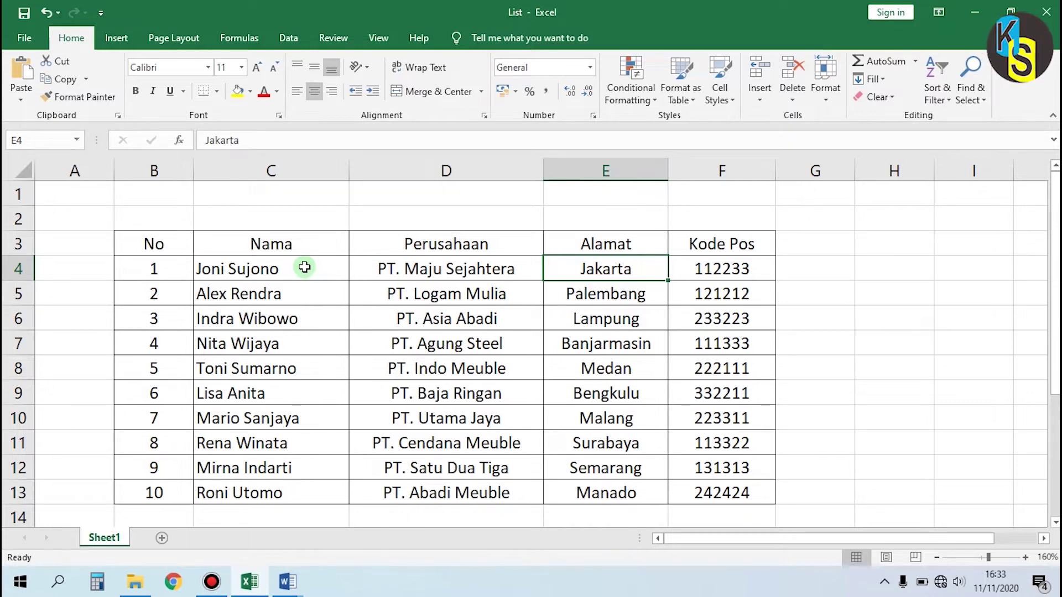
click(280, 242)
click(448, 244)
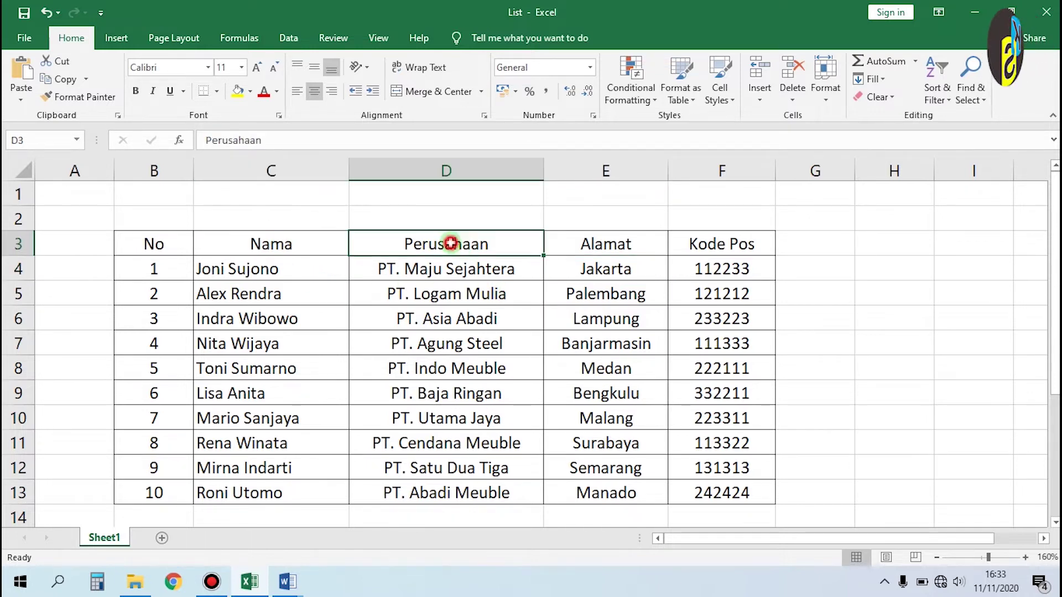
click(550, 233)
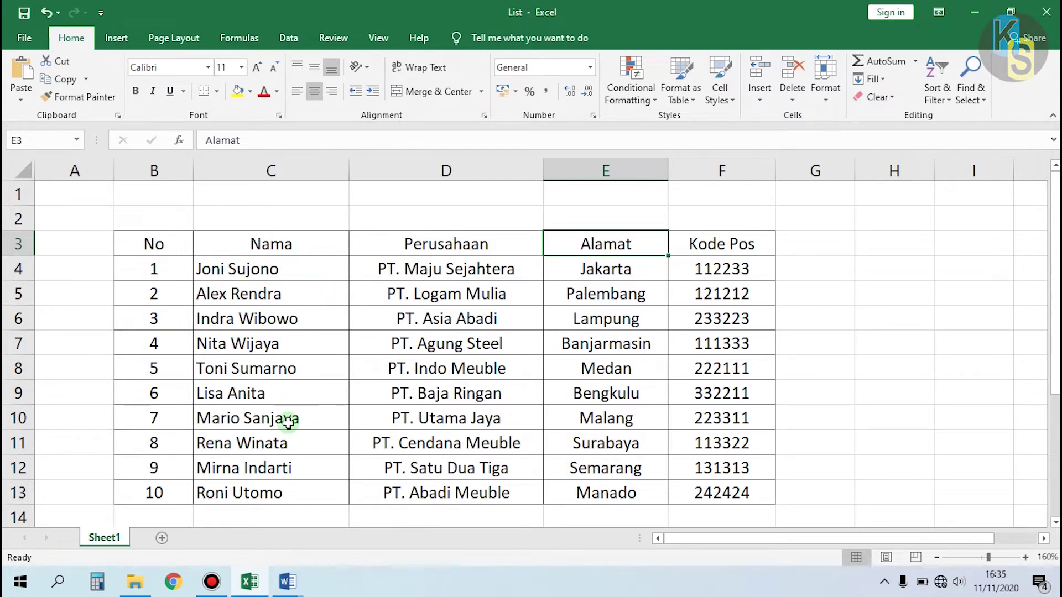
Switch back to the Example letter in Word and add a second blank line below "Kepada Yth."
click(288, 581)
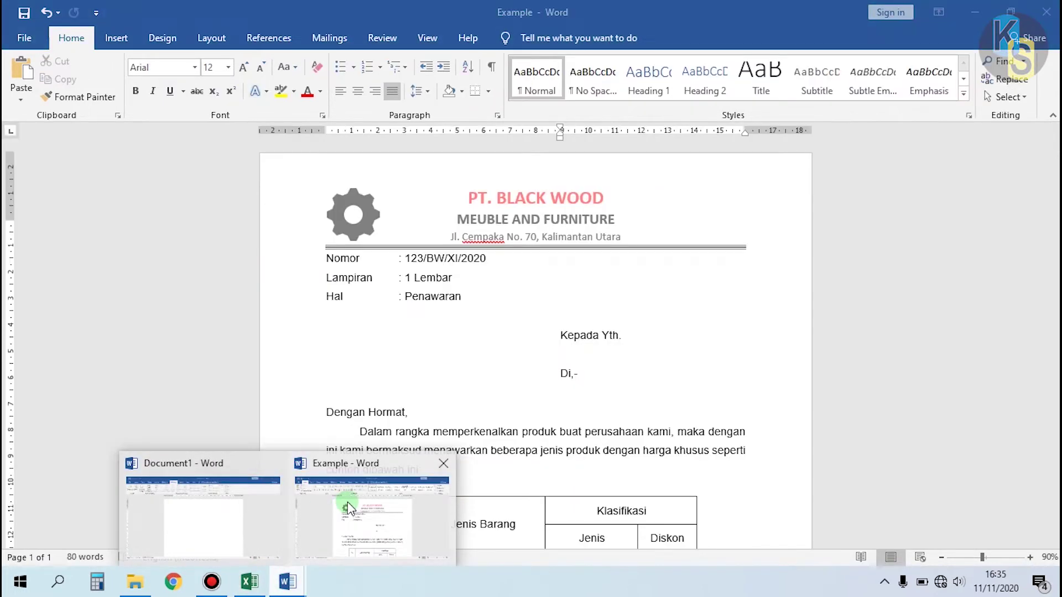
click(349, 506)
scroll(498, 244, down, 2)
click(541, 254)
scroll(548, 255, down, 3)
scroll(557, 255, up, 2)
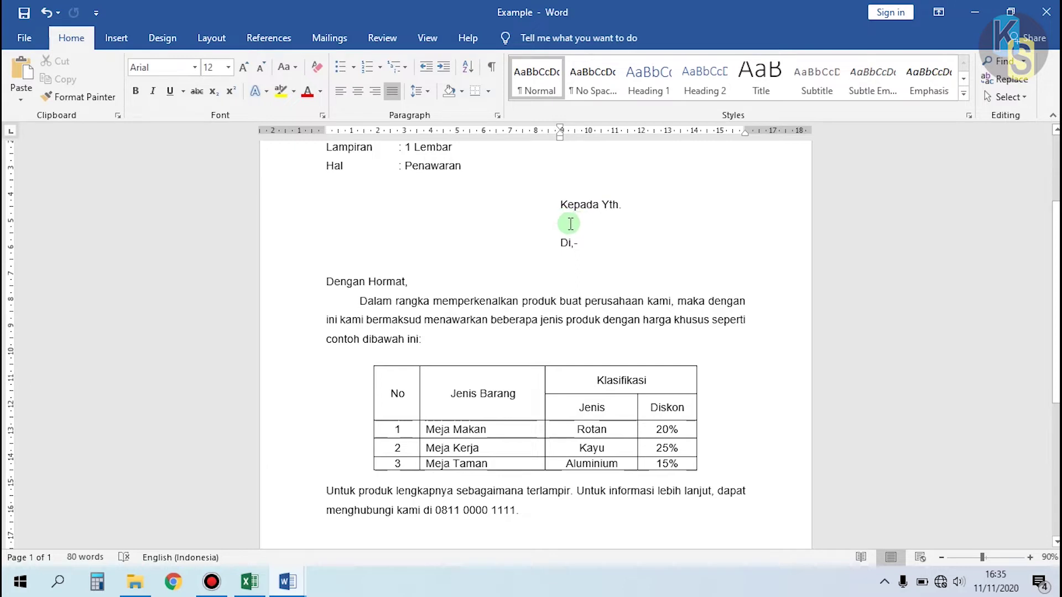
click(604, 220)
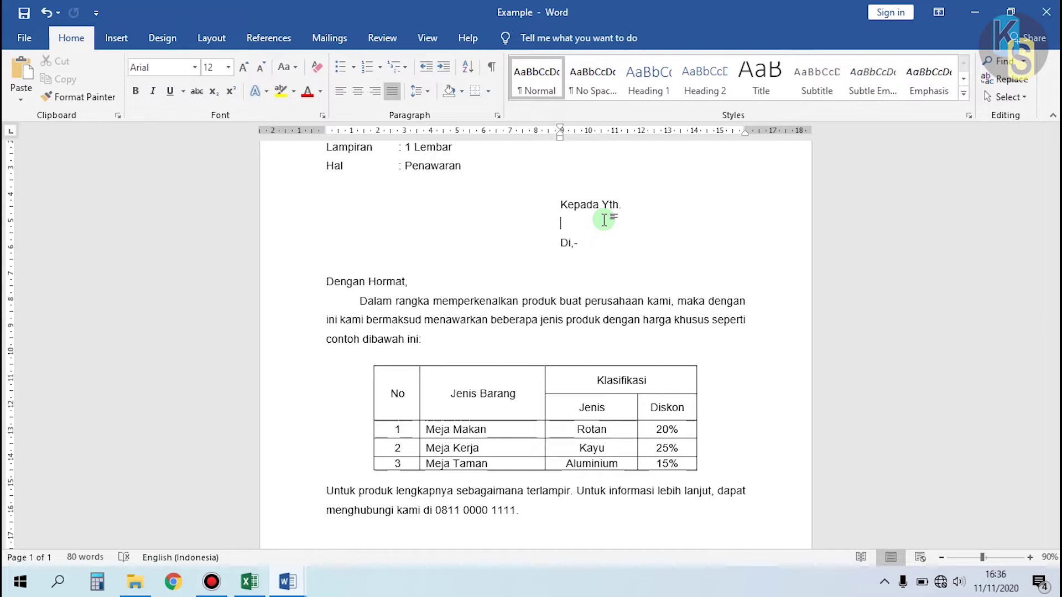
key(Return)
click(587, 275)
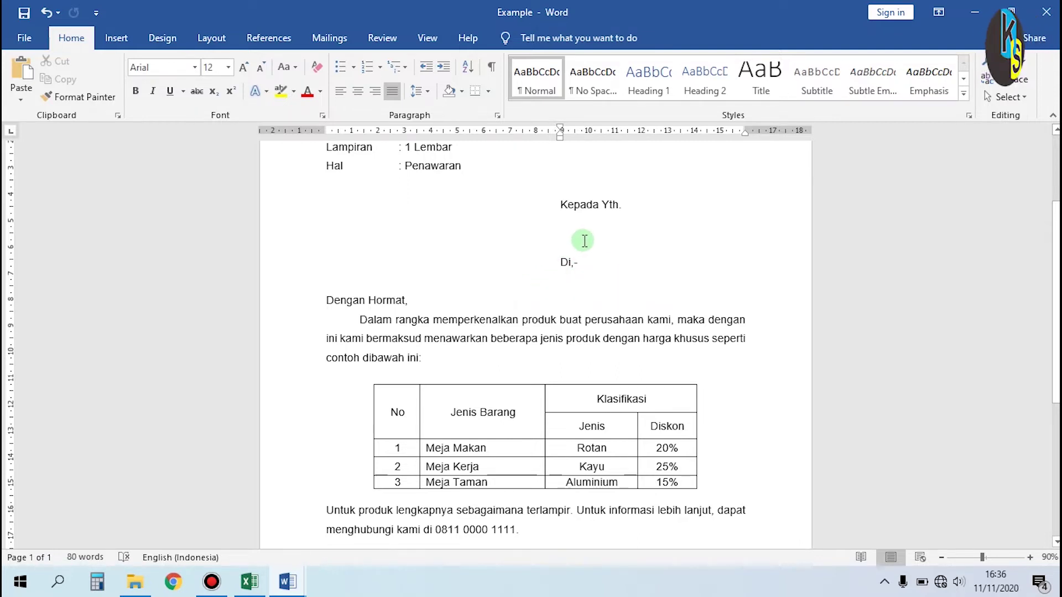
Check the recipient table in the Excel List workbook again and return to the Example letter in Word
click(329, 37)
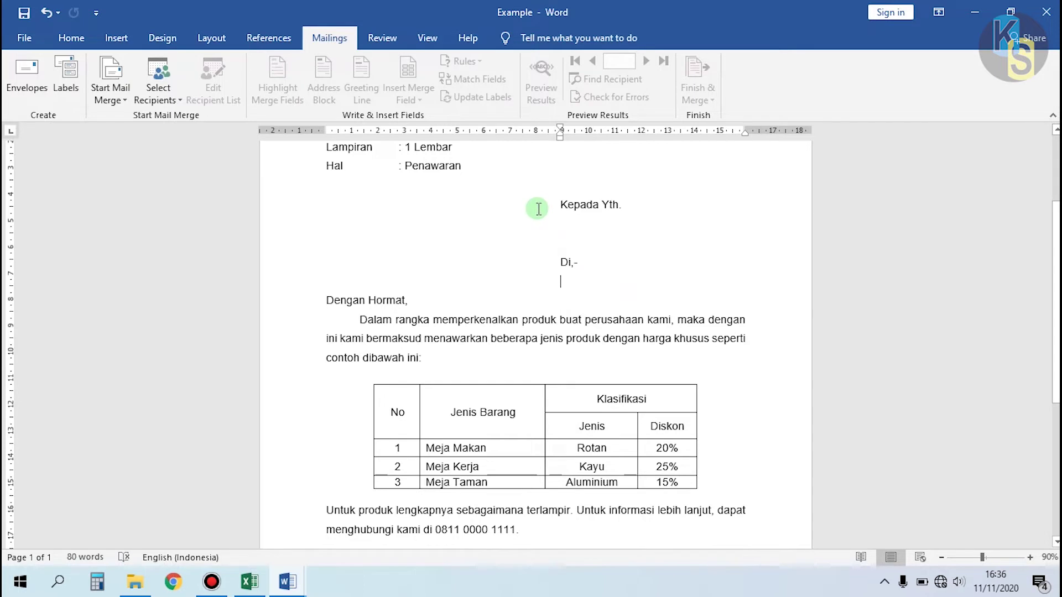
click(250, 582)
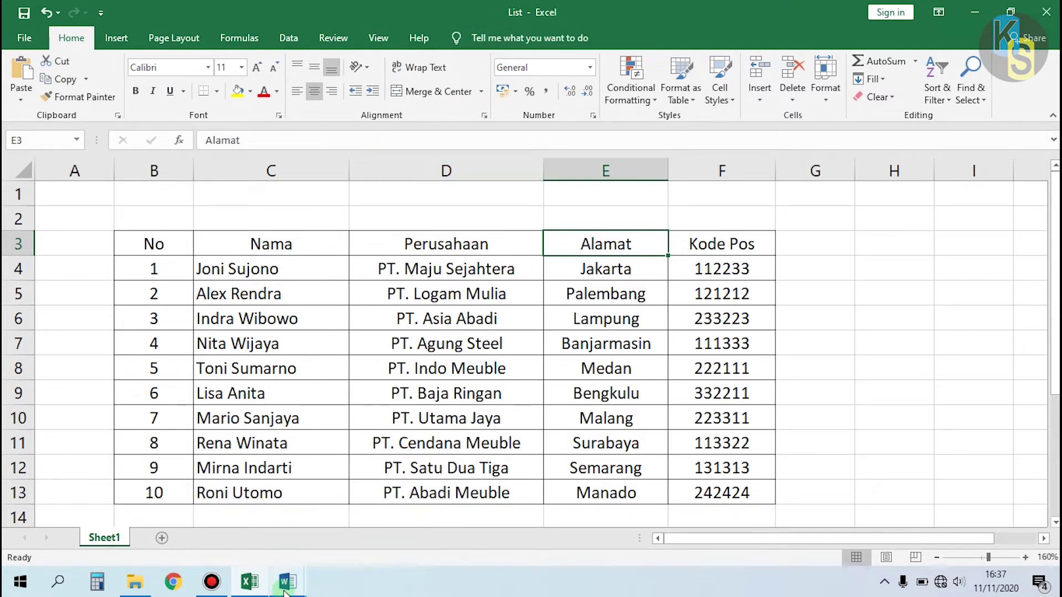
mouse_move(284, 592)
click(321, 528)
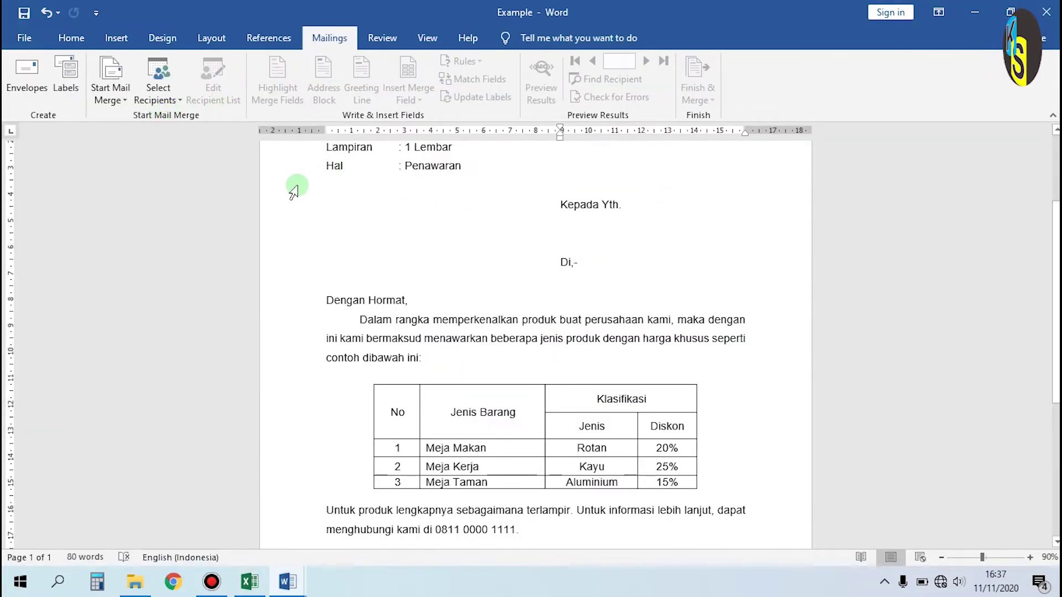
Start the Step-by-Step Mail Merge Wizard for Letters using the current document and advance to recipient selection with an existing list
scroll(298, 191, up, 2)
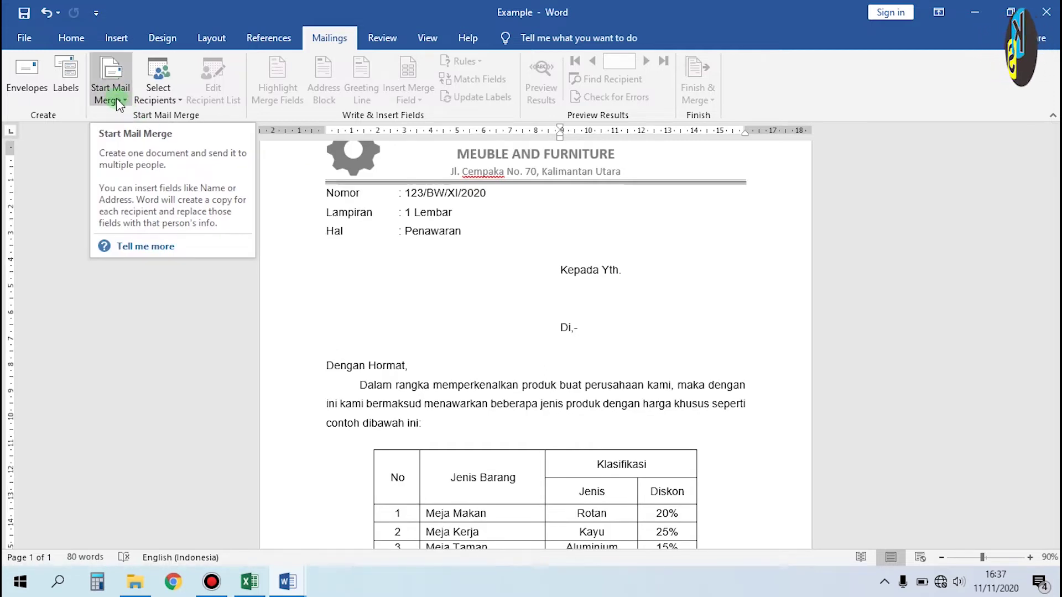
click(117, 98)
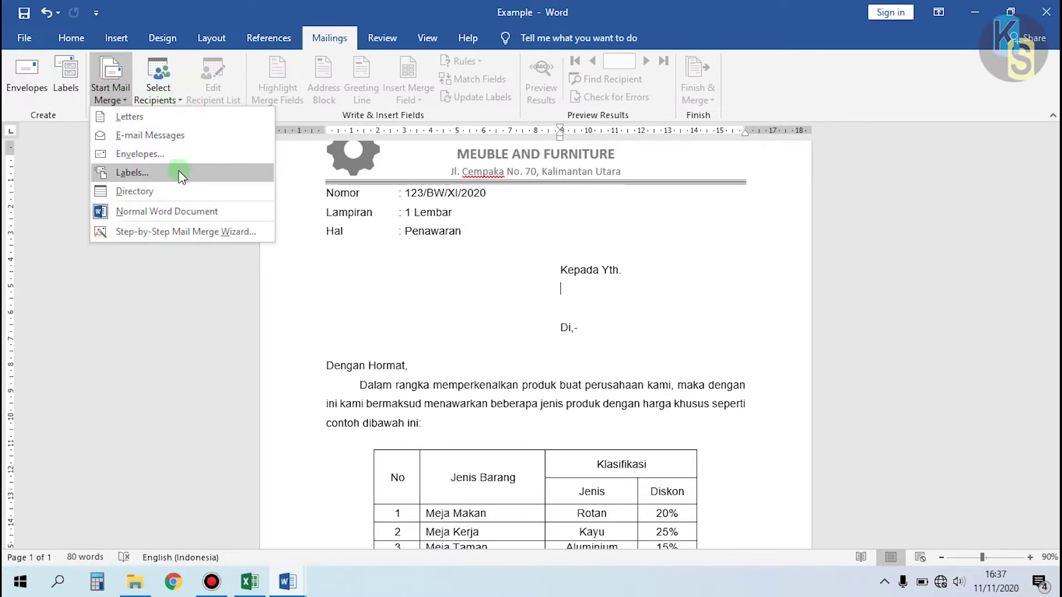
click(194, 232)
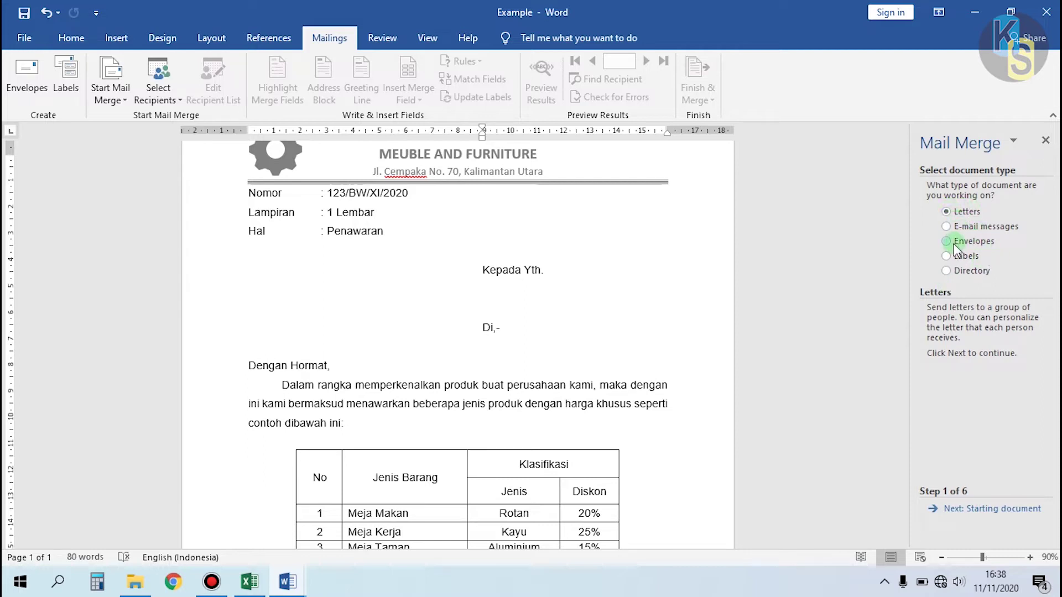
click(972, 510)
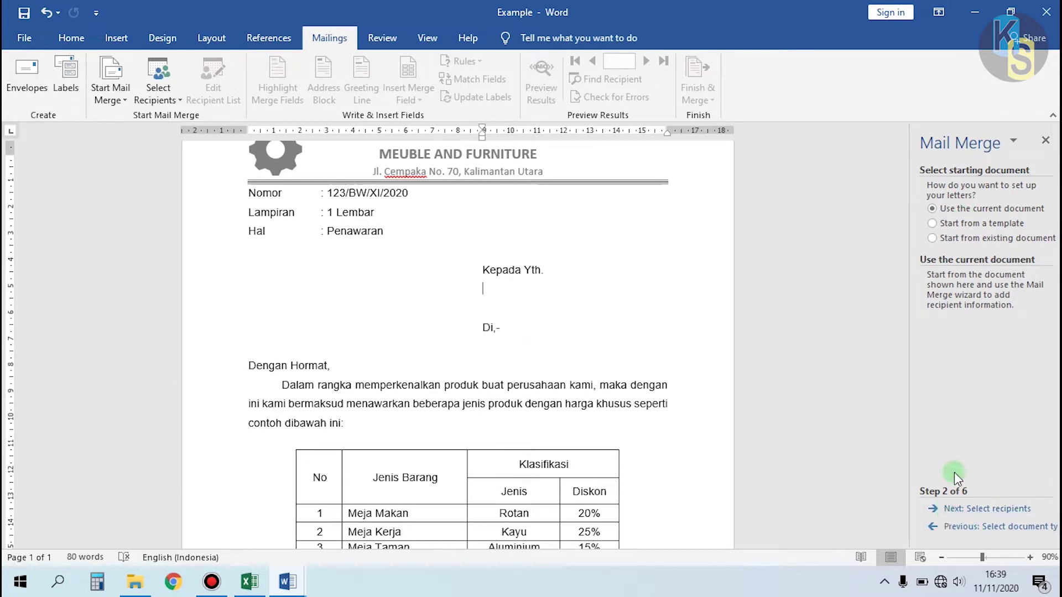
click(967, 510)
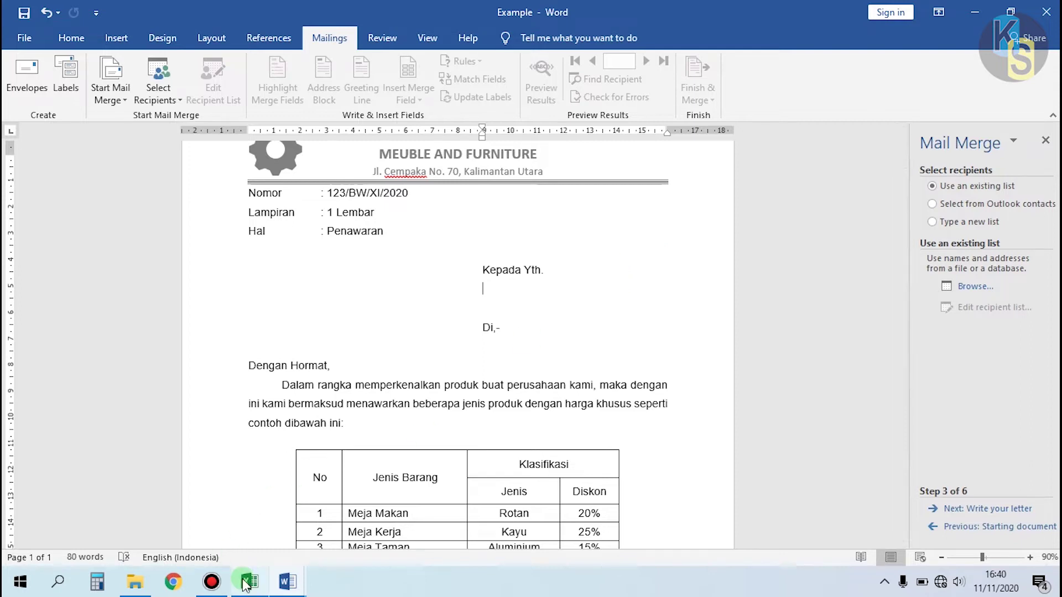
mouse_move(245, 583)
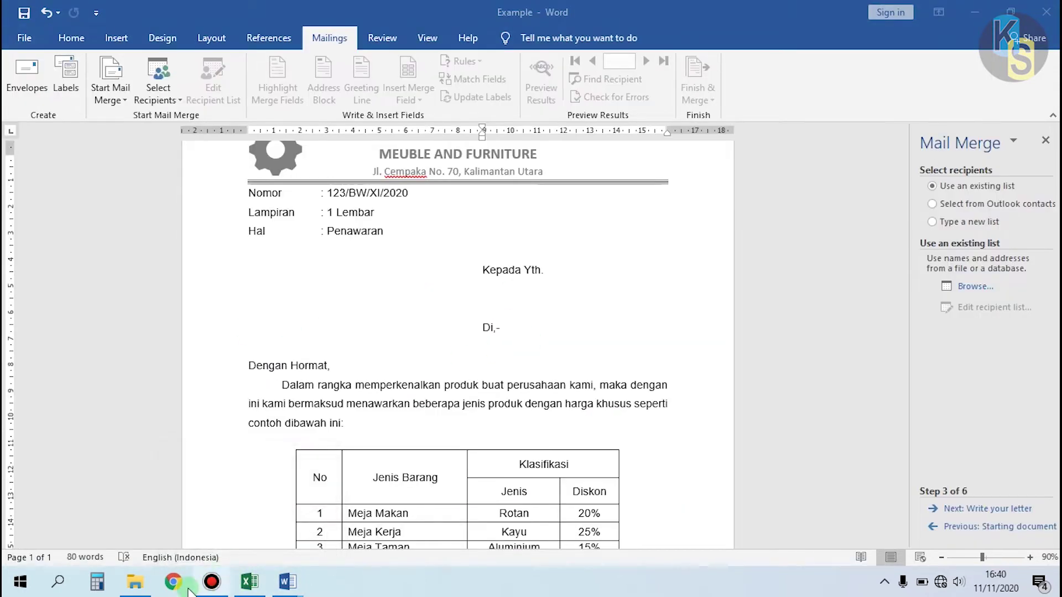
Check the Excel recipient list, return to the Word letter, choose to type a new recipient list and start creating it
click(249, 582)
key(alt+Tab)
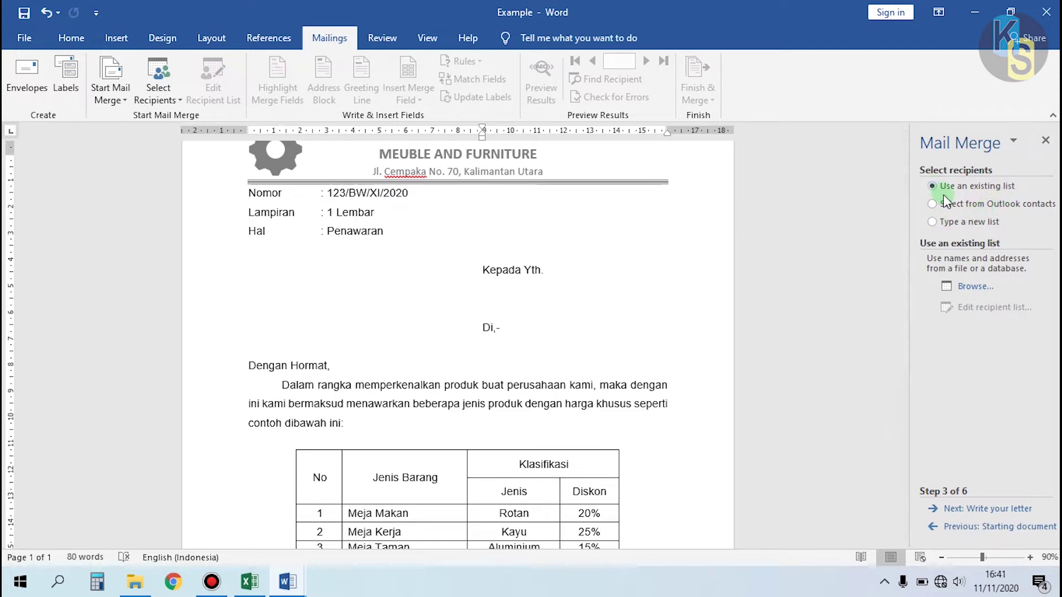
click(934, 223)
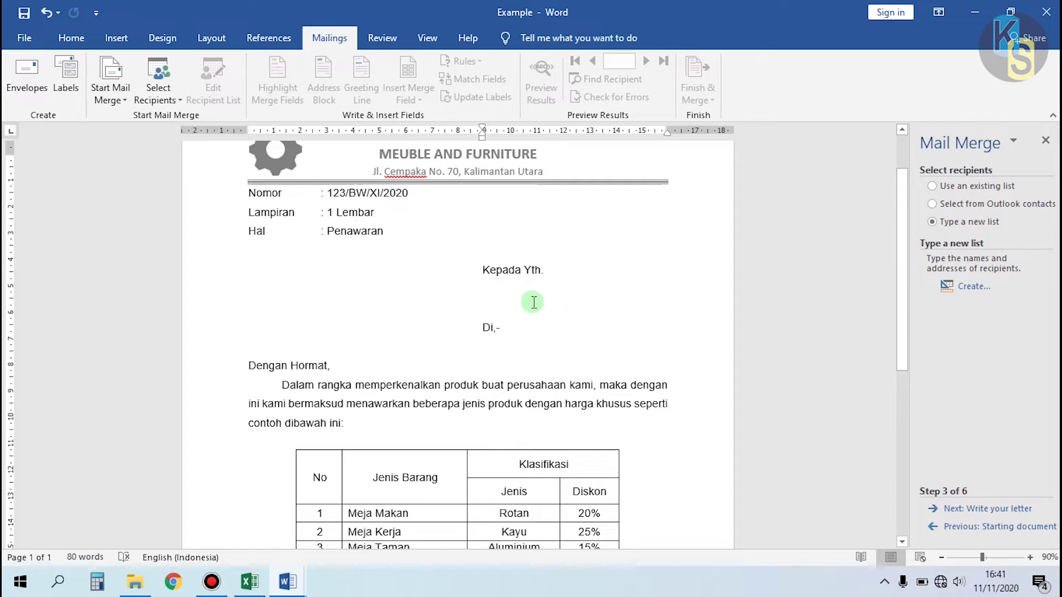
click(974, 287)
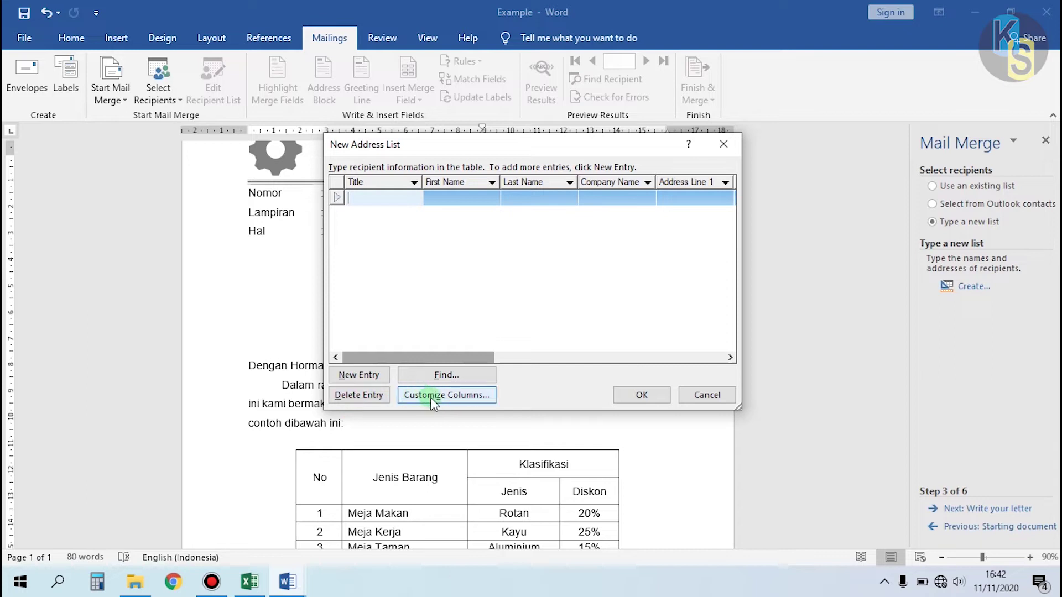
click(412, 394)
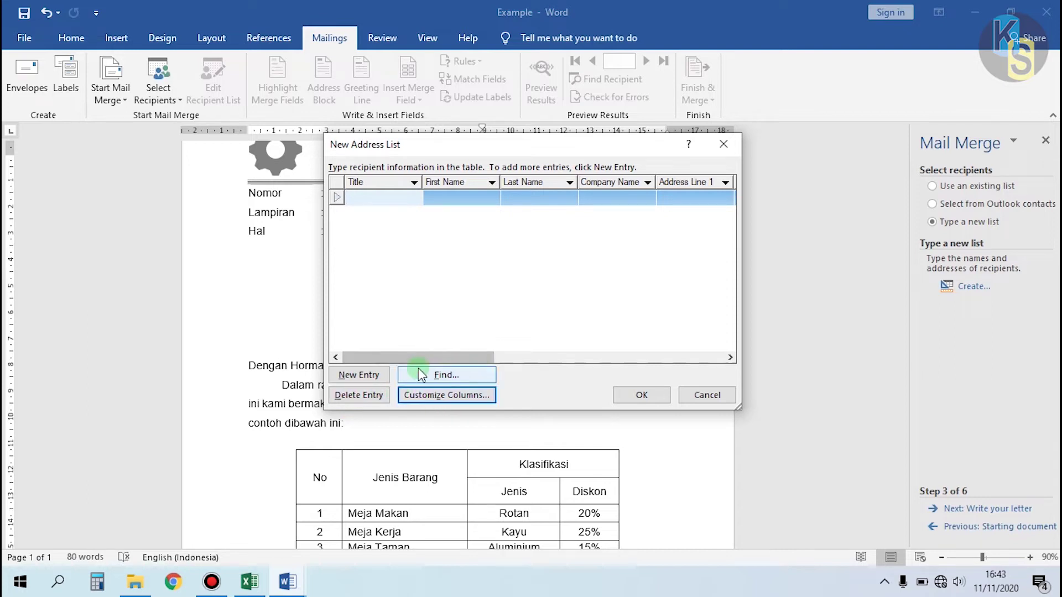
click(440, 396)
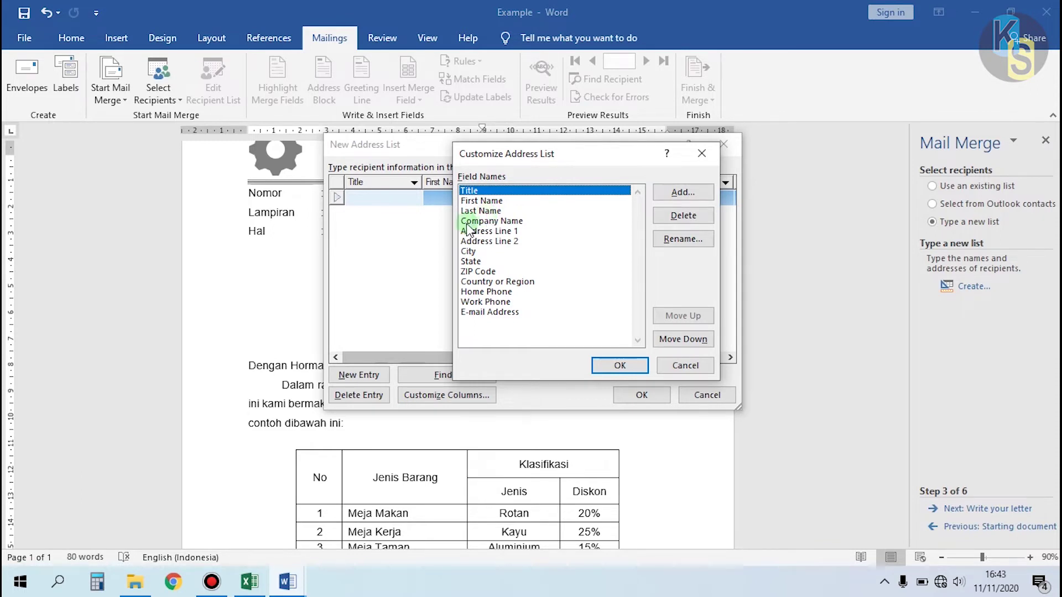
key(Return)
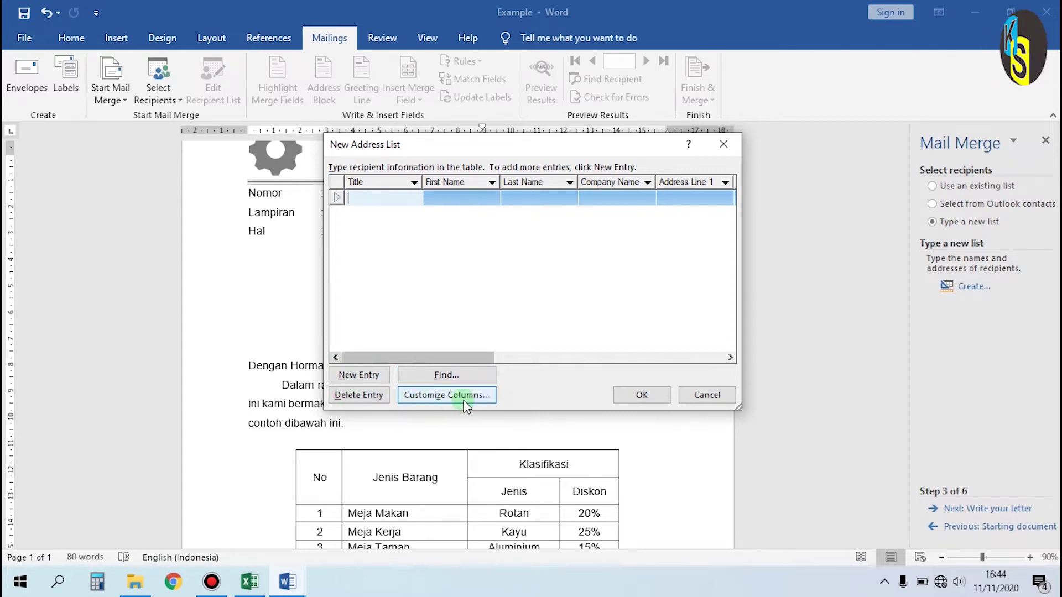
Open the column customization of the new address list and rename the Title field to Nama
click(416, 396)
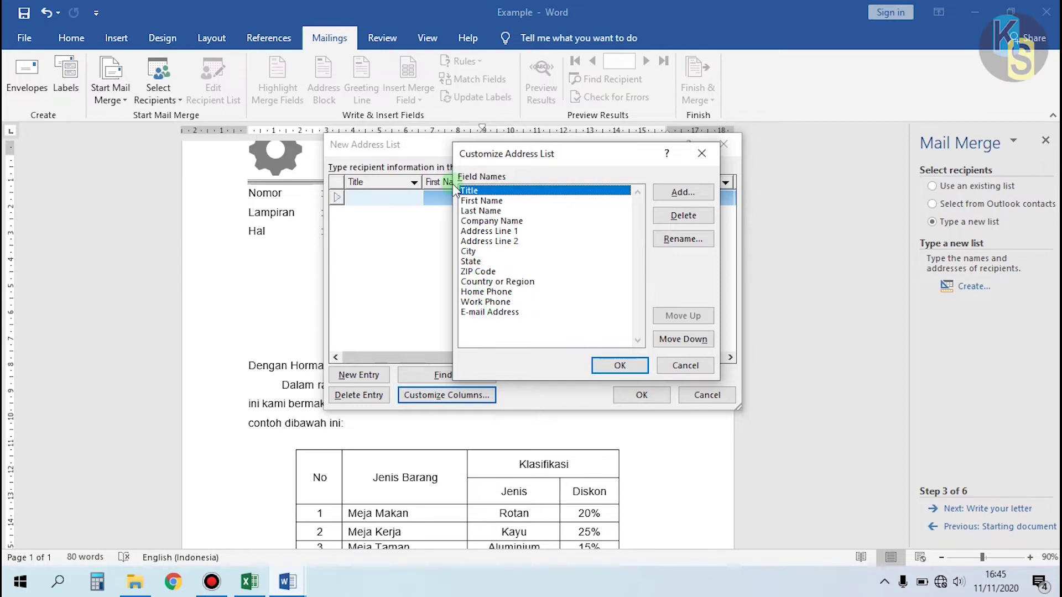
drag(525, 155, 528, 245)
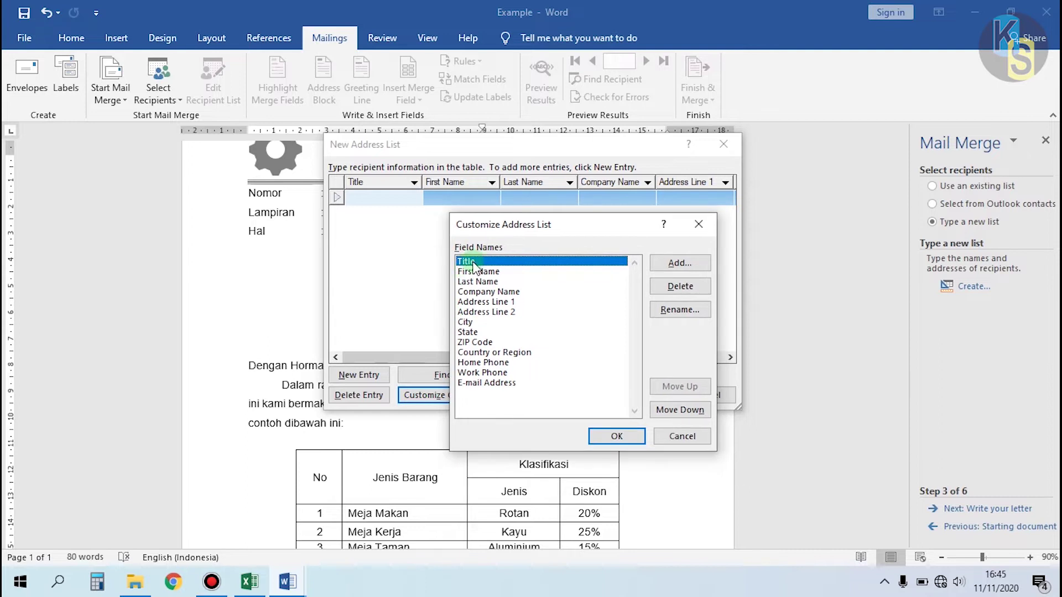
click(480, 271)
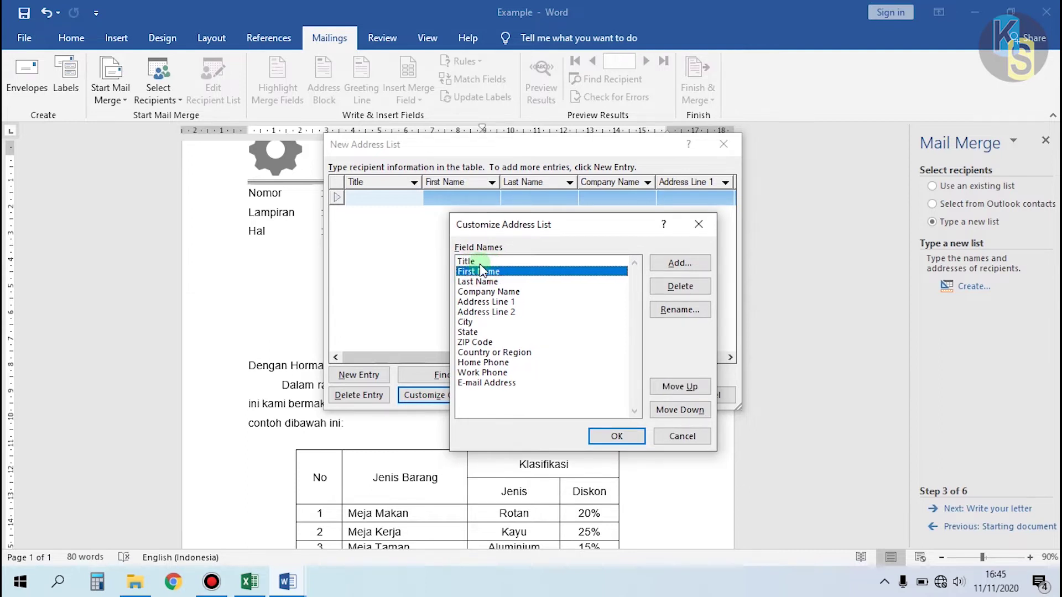
click(476, 261)
click(671, 310)
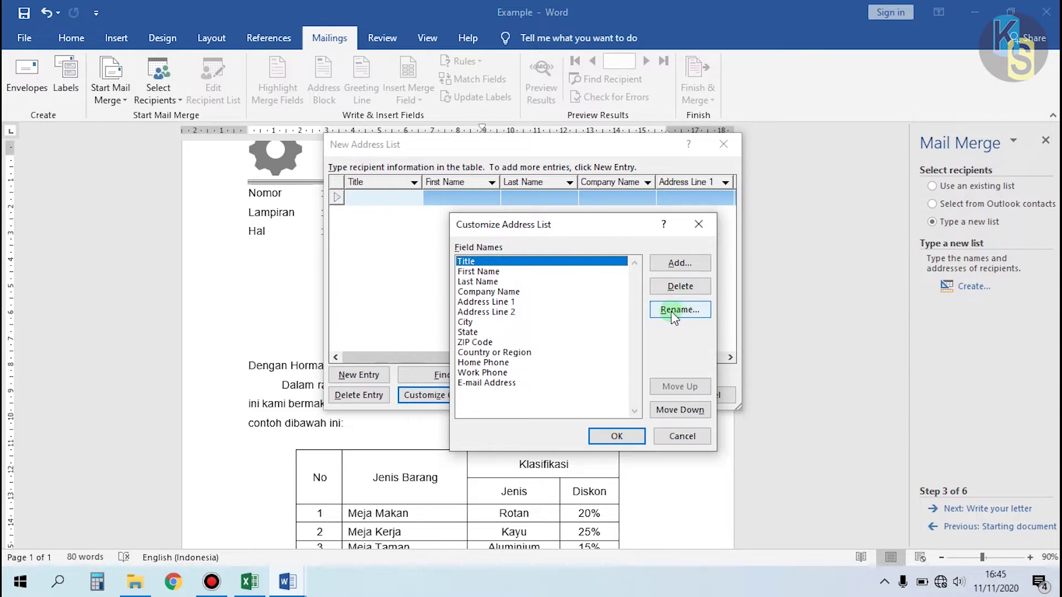
click(677, 310)
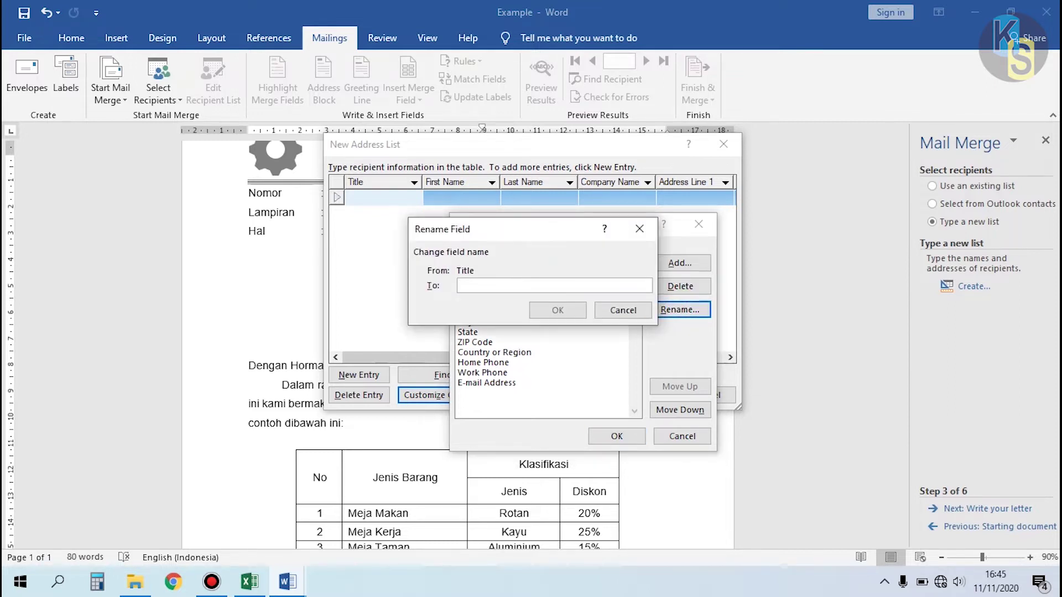
text(Ns)
click(559, 310)
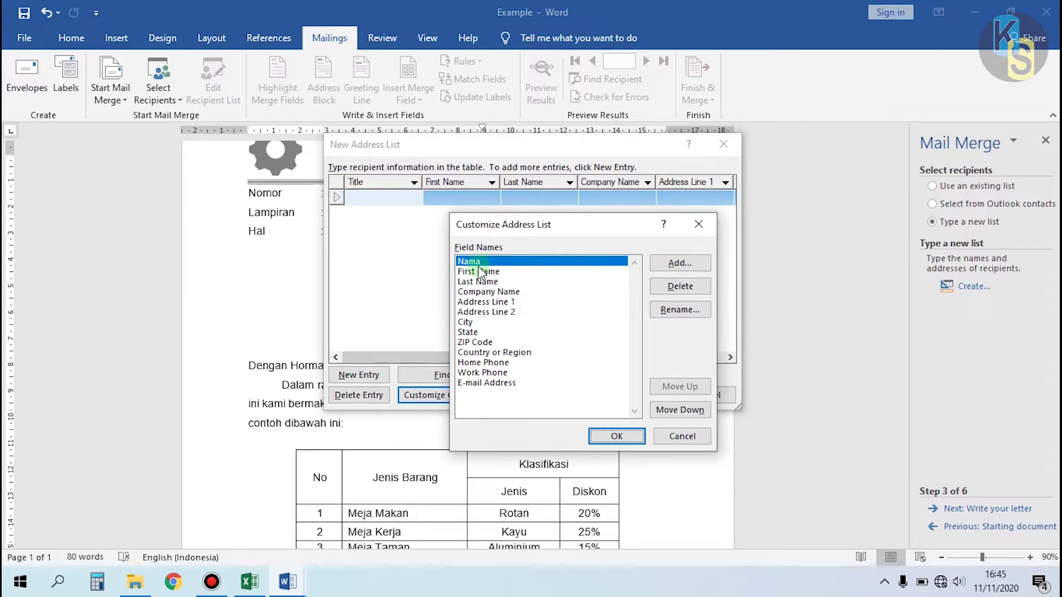
Rename the First Name field to Perusahaan and the Last Name field to Kota/Alamat
click(470, 272)
click(675, 306)
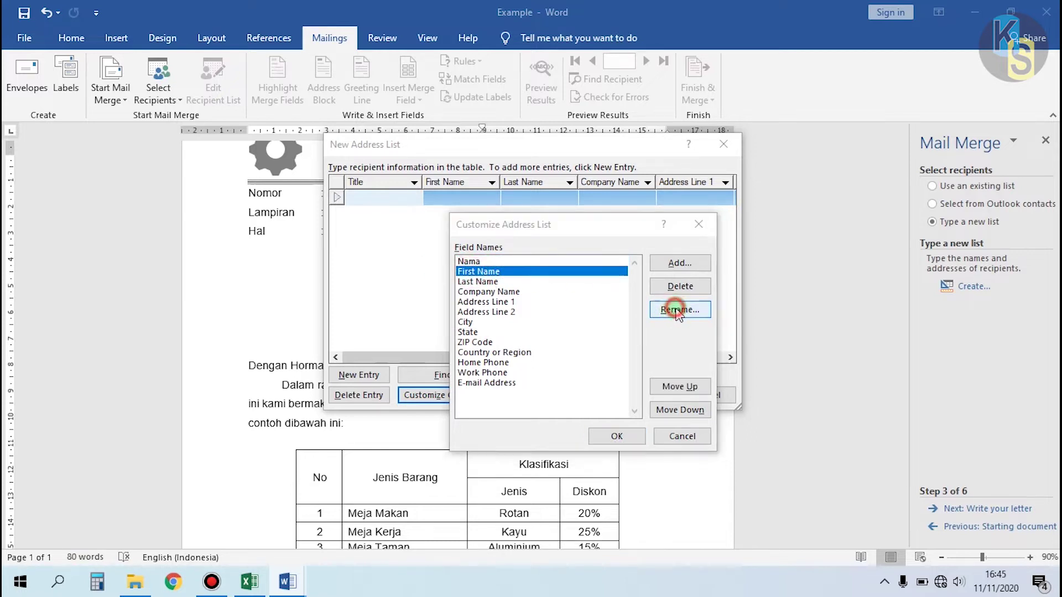
text(Perusahaan)
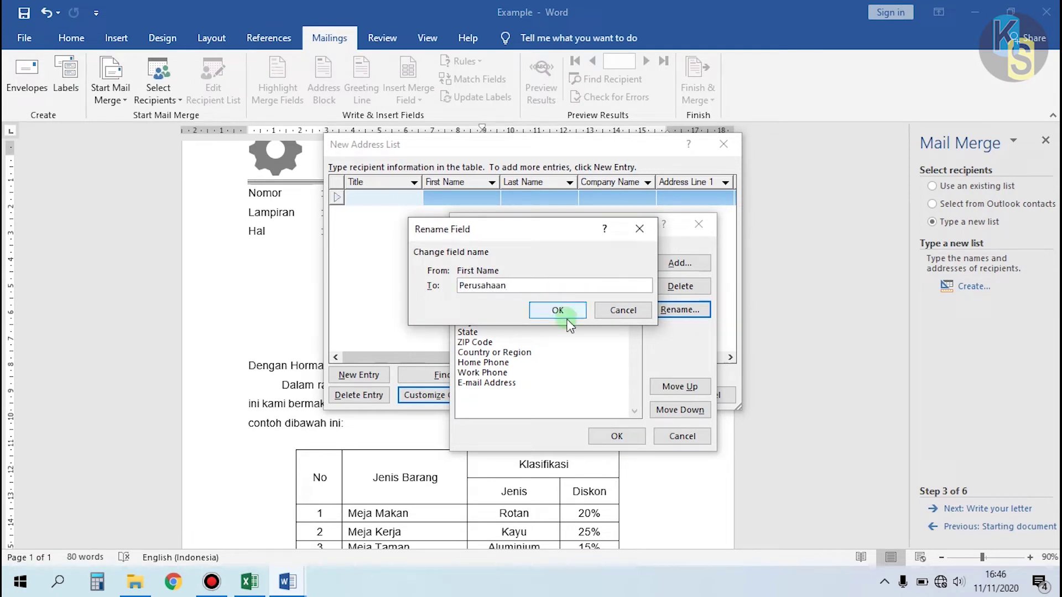
click(564, 313)
click(477, 283)
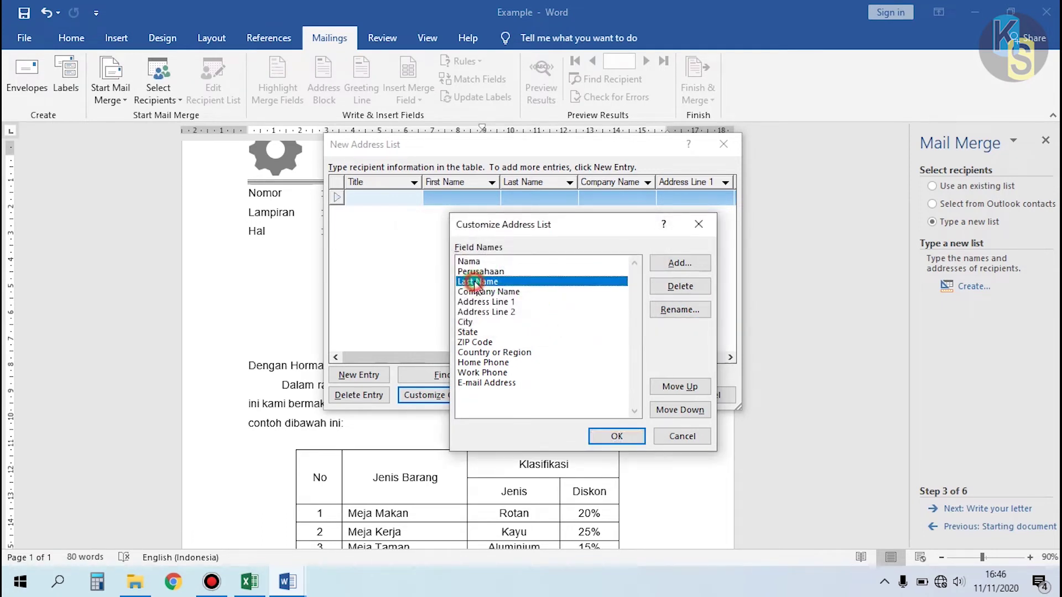
click(662, 310)
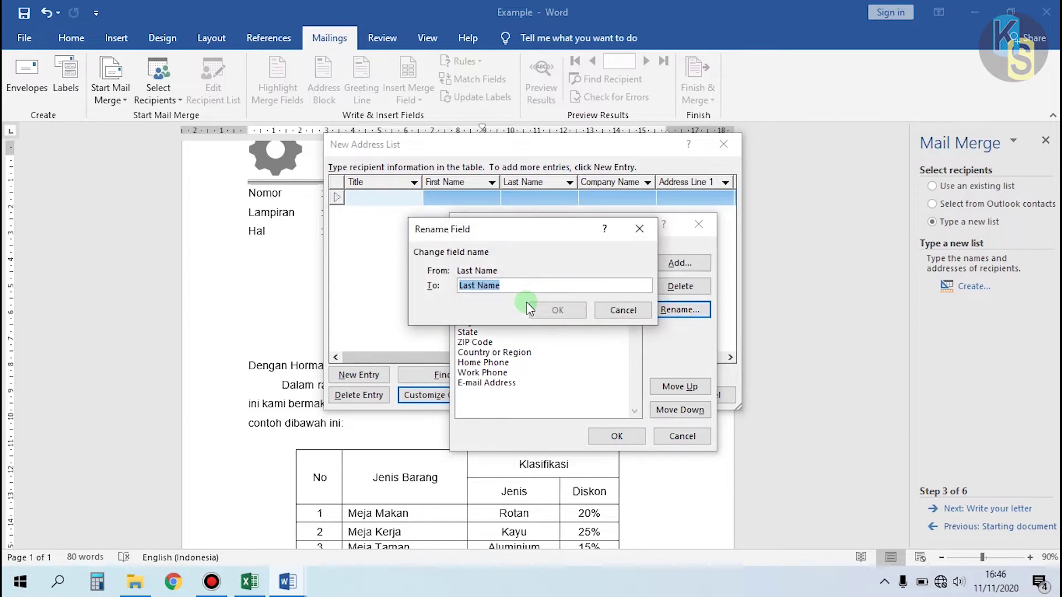
text(Kota/Alamat)
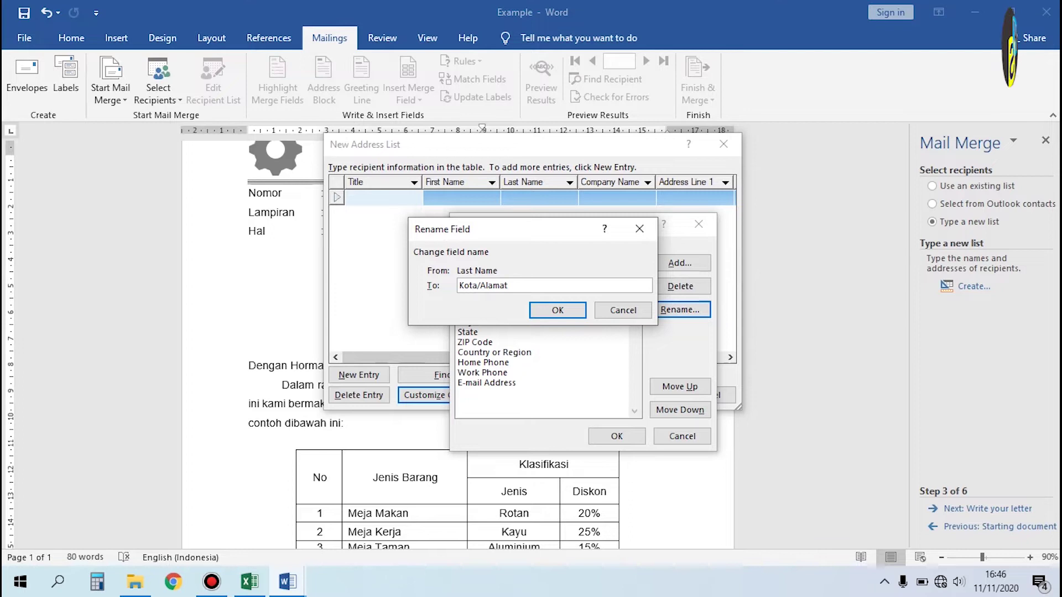
key(Return)
Rename the Company Name field to Kode Pos in the address list's field names
click(486, 292)
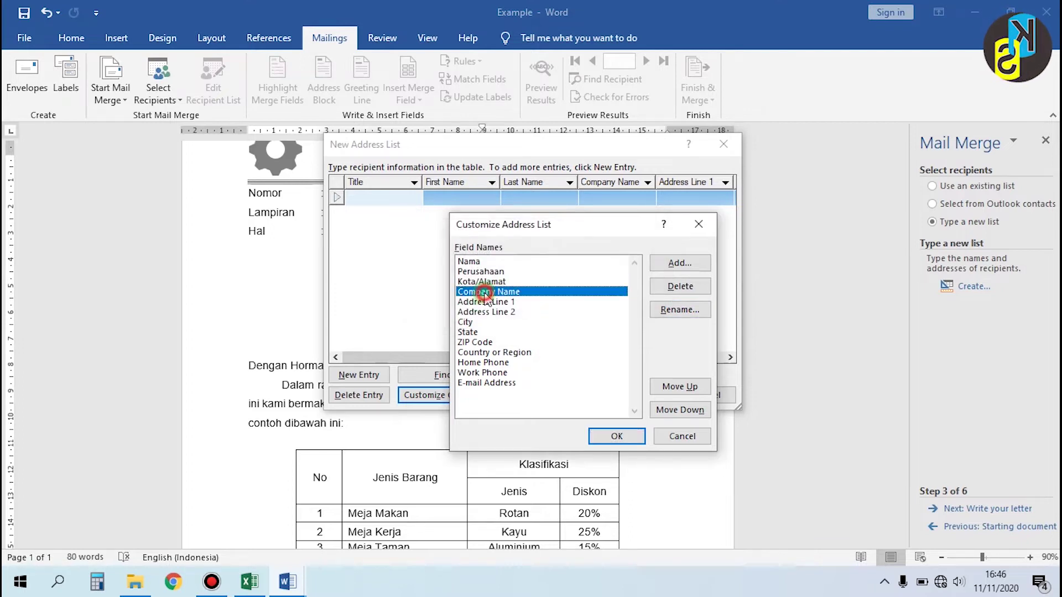
click(680, 310)
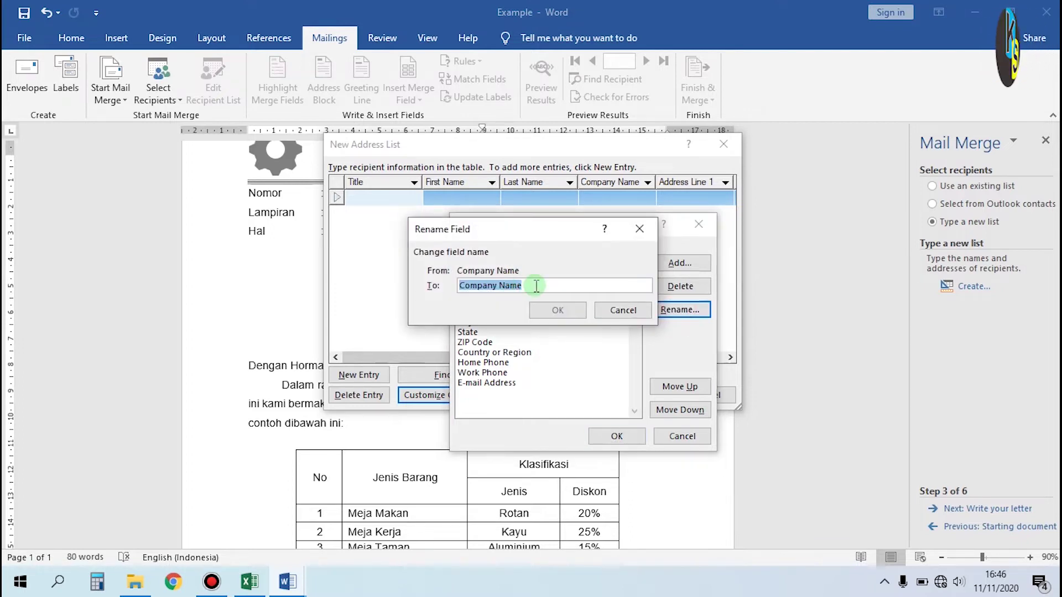
text(Kode Pos)
click(552, 308)
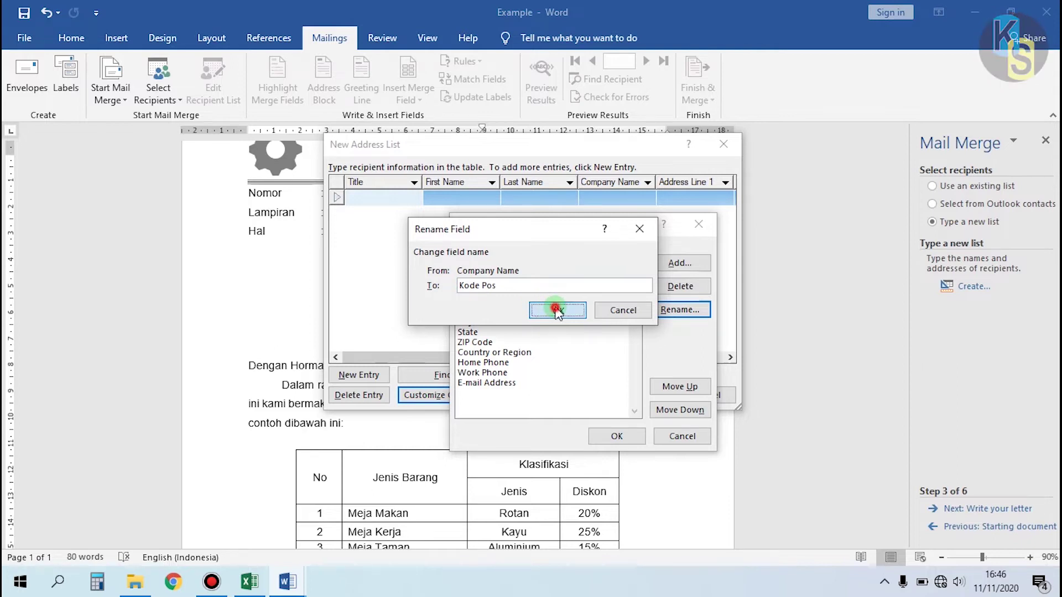
Delete the Address Line 1 field from the address list and accept losing its data
click(484, 302)
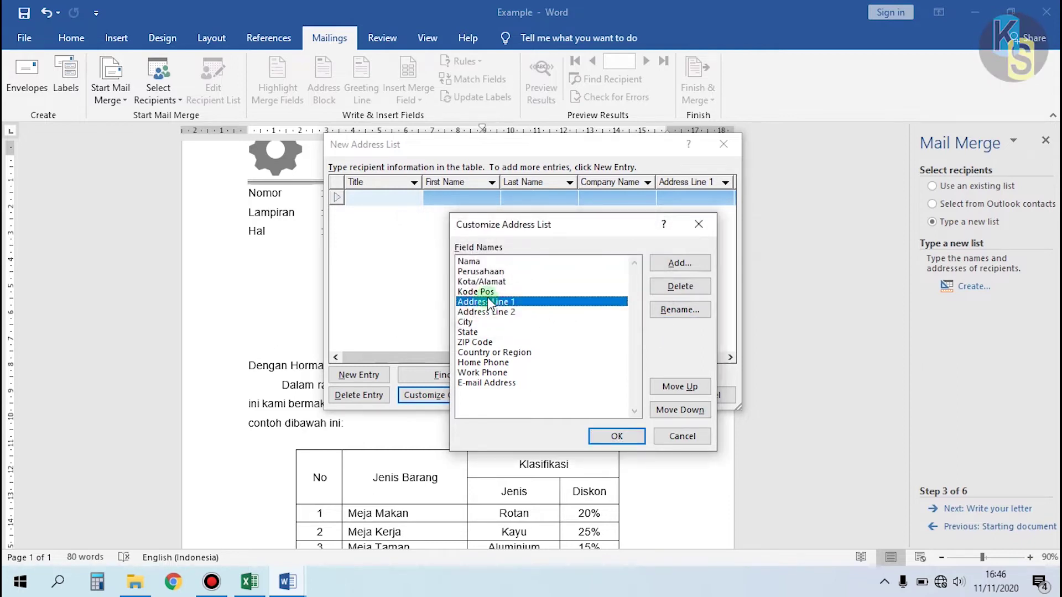
click(473, 381)
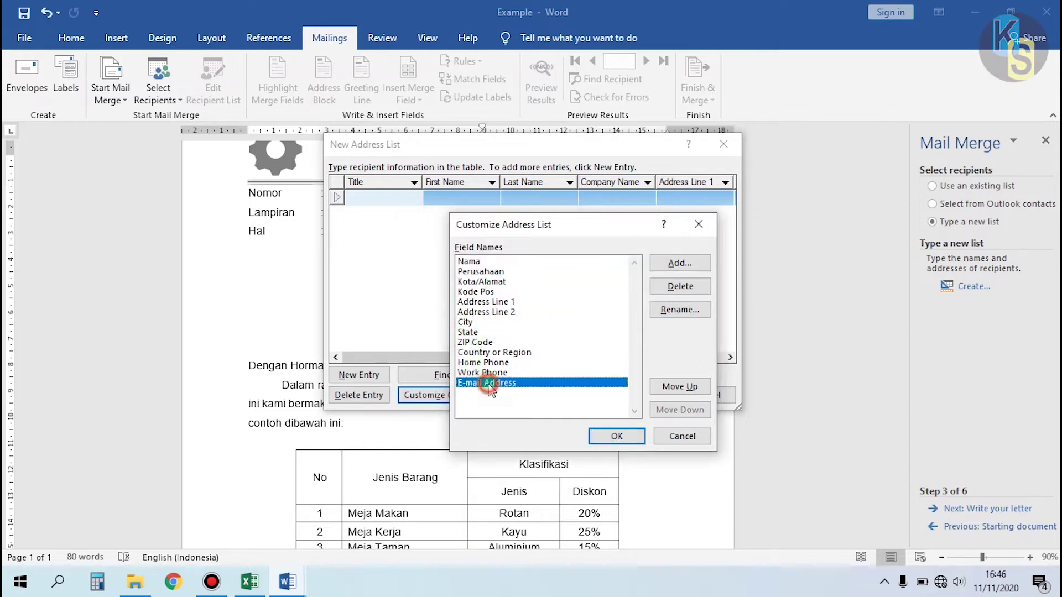
click(481, 302)
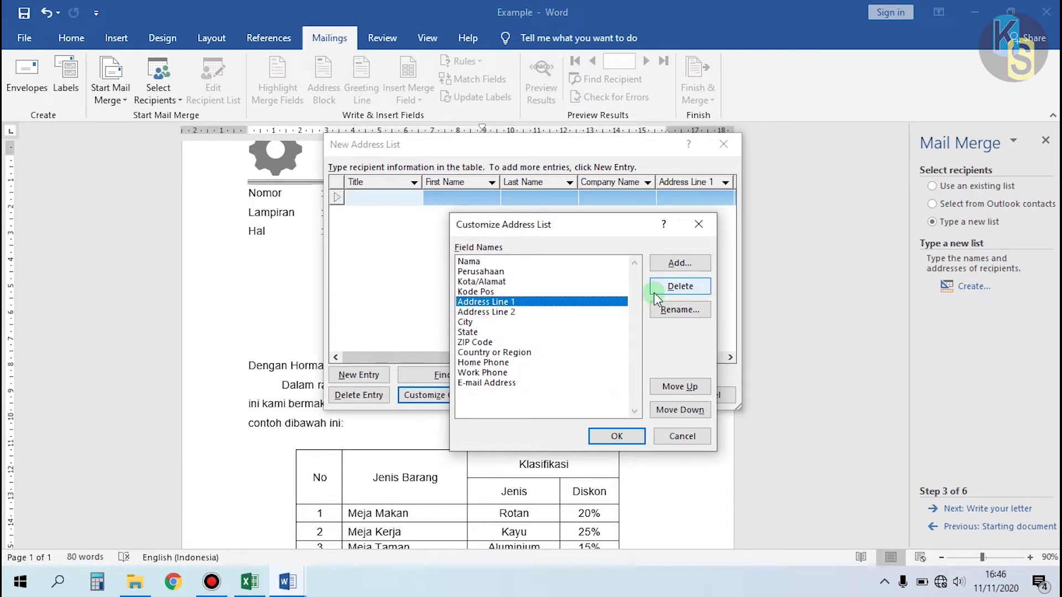
click(680, 287)
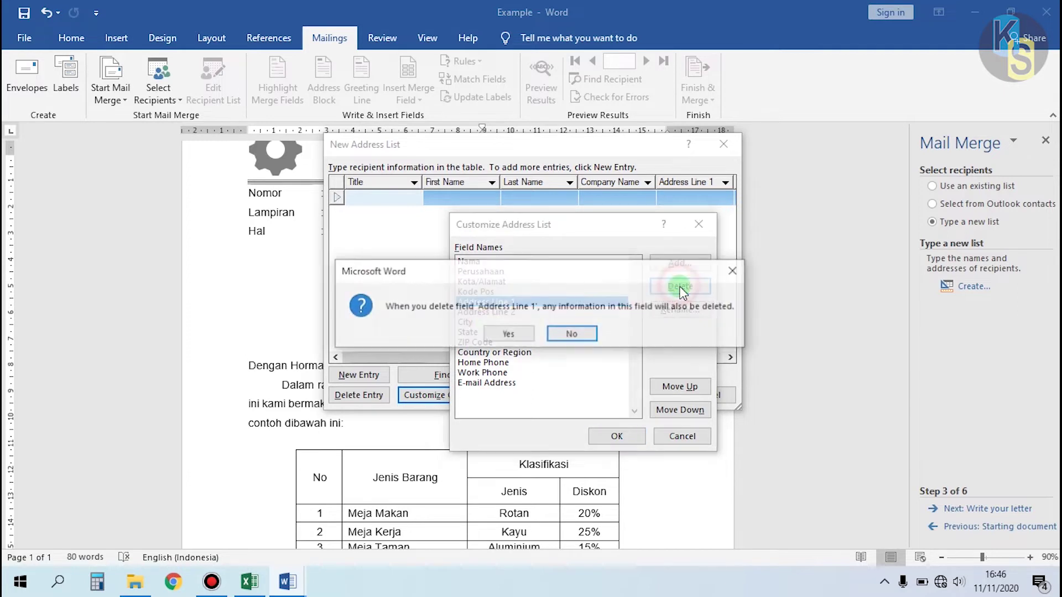
click(509, 334)
Try to select all unneeded fields from Address Line 2 through E-mail Address together
click(491, 312)
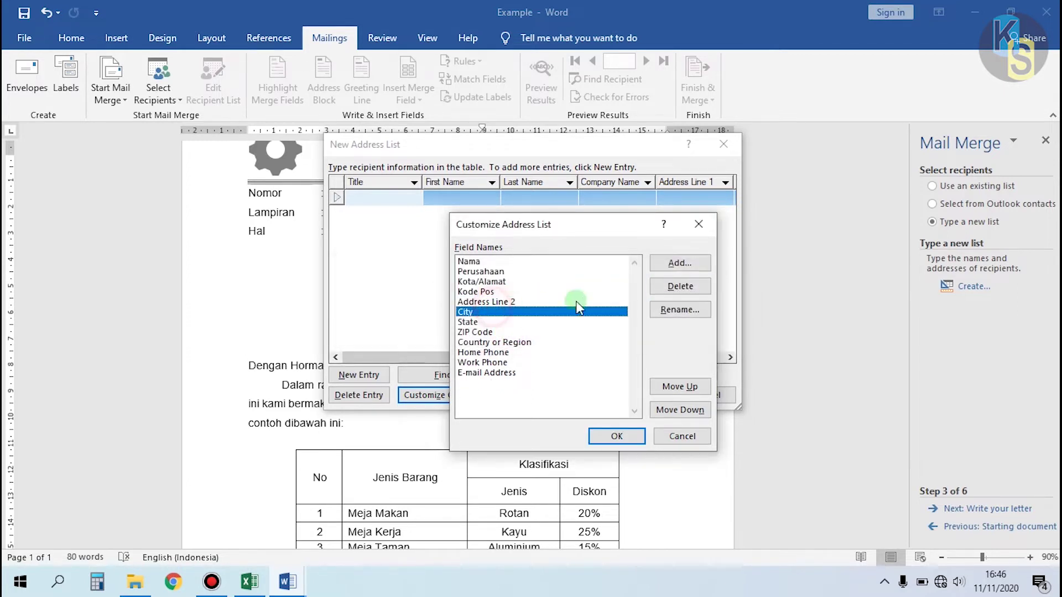
click(489, 372)
click(488, 302)
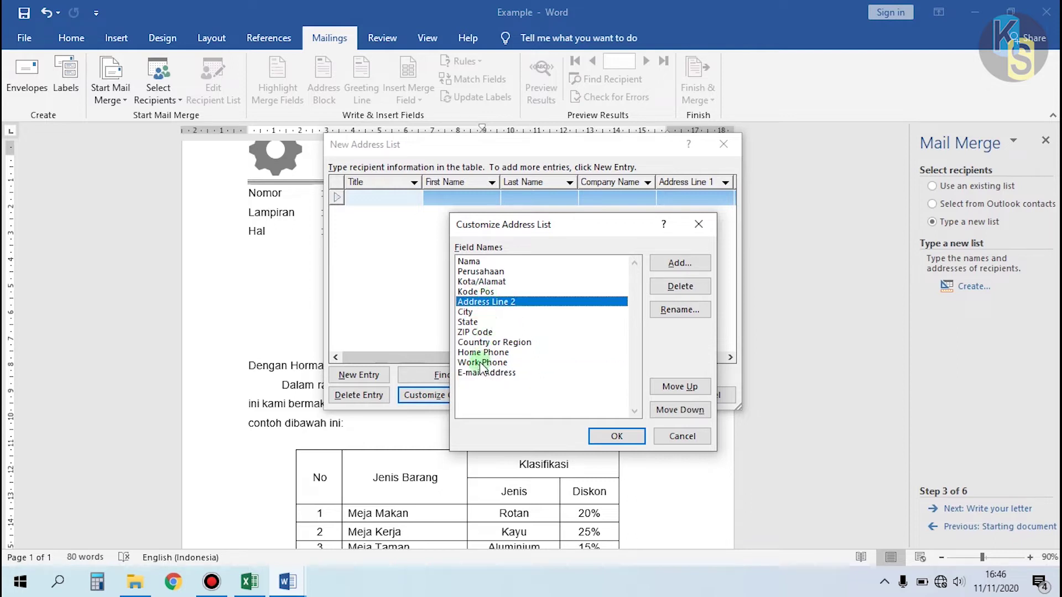
click(484, 373)
click(492, 302)
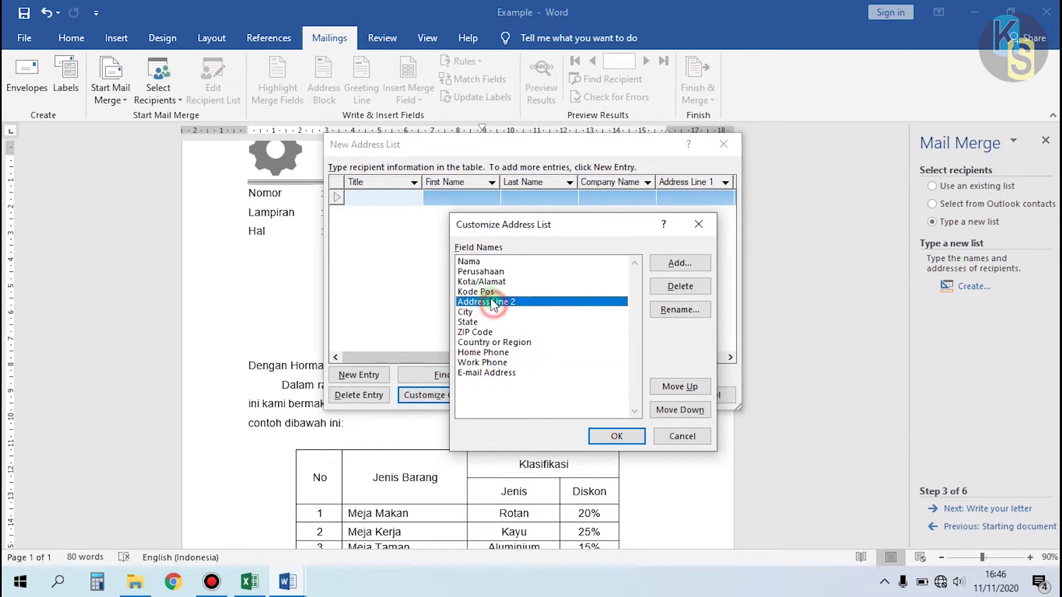
Delete the E-mail Address, Work Phone and Home Phone fields from the address list
click(489, 373)
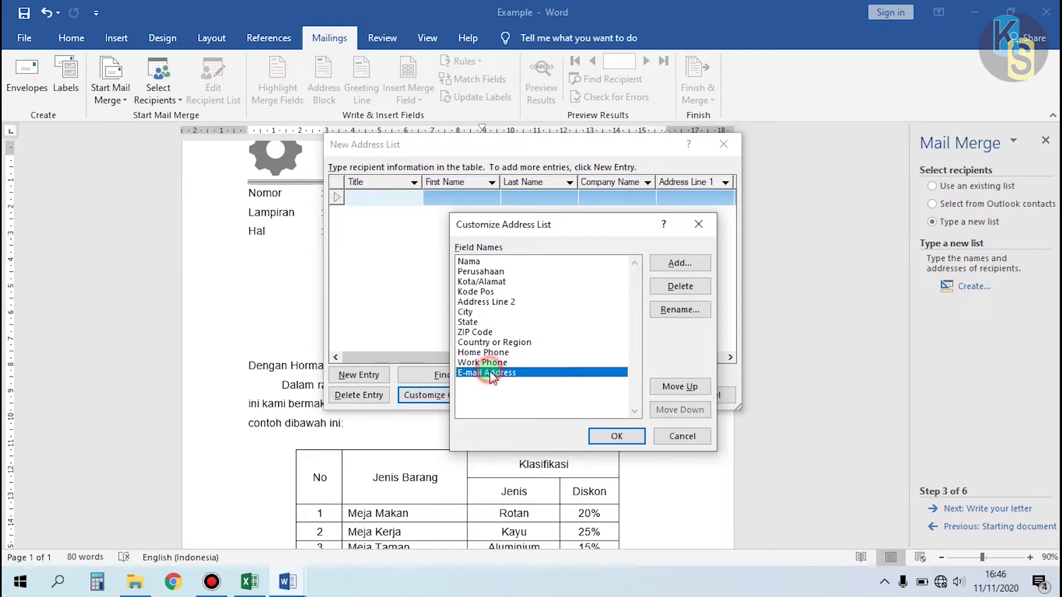
click(681, 290)
click(508, 335)
click(678, 288)
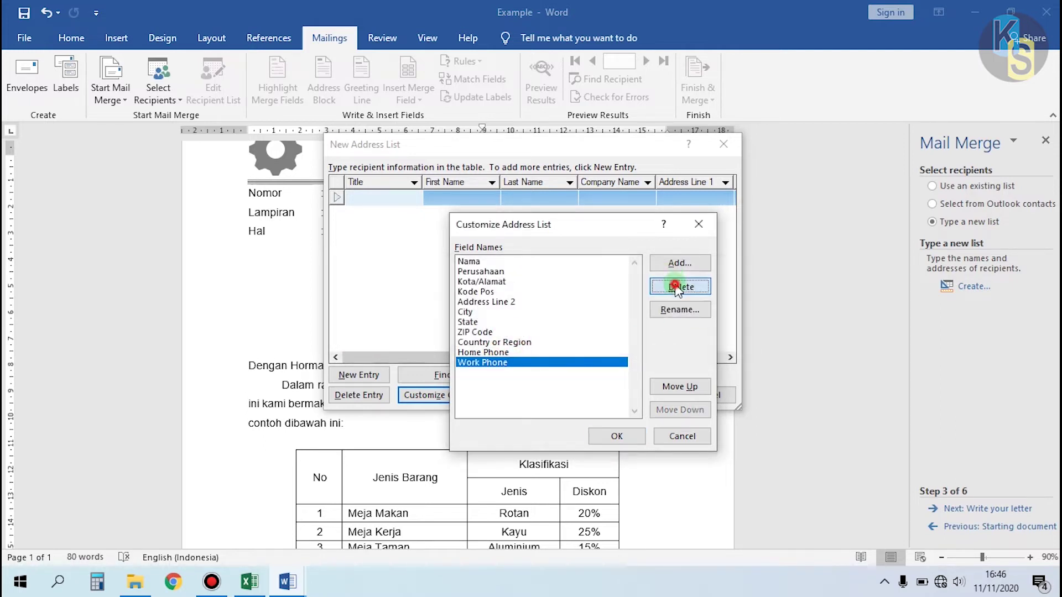
click(506, 334)
click(680, 289)
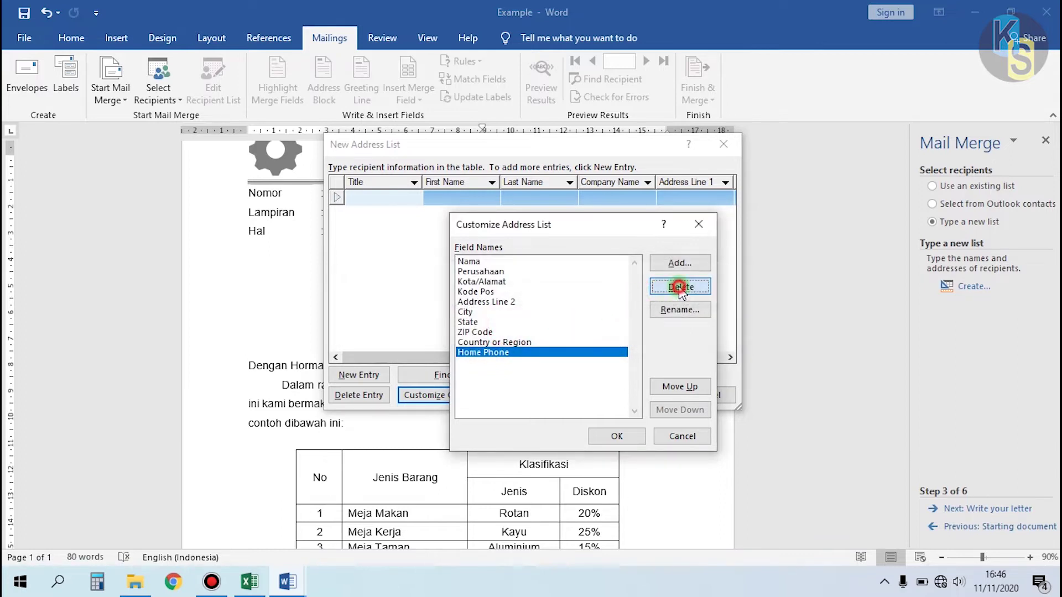
click(501, 335)
Delete the Country or Region, ZIP Code, State, City and Address Line 2 fields and apply the customized columns
click(679, 288)
click(519, 342)
click(679, 287)
click(515, 333)
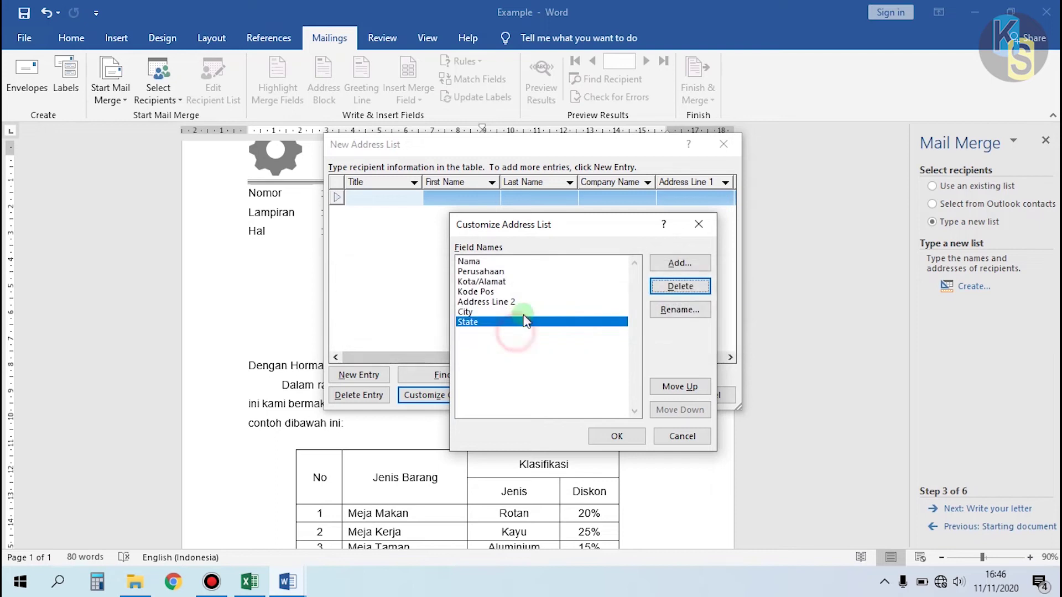
click(679, 286)
click(508, 334)
click(672, 288)
click(502, 336)
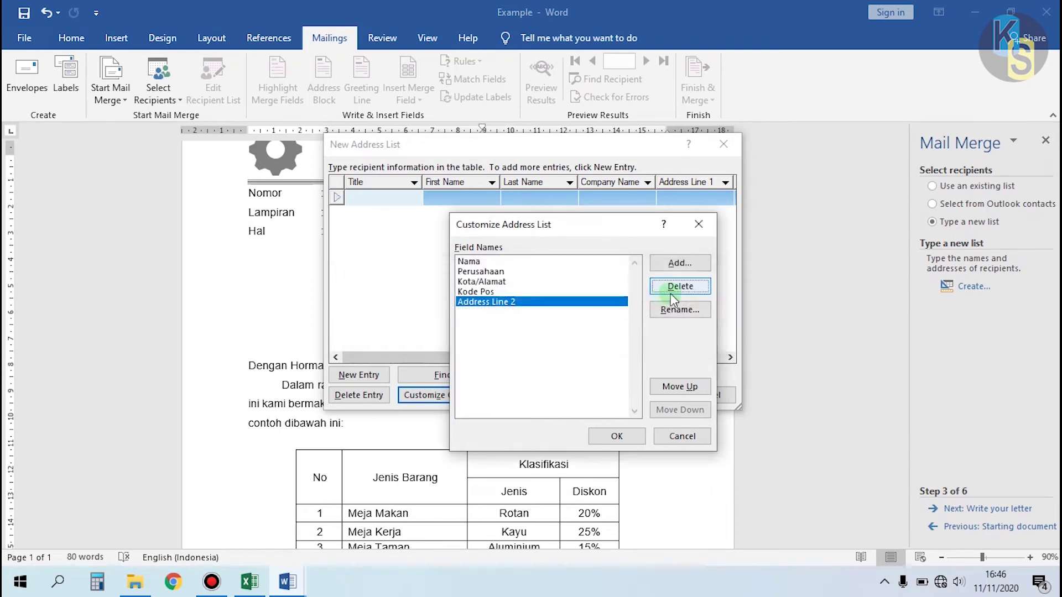
click(674, 293)
click(513, 335)
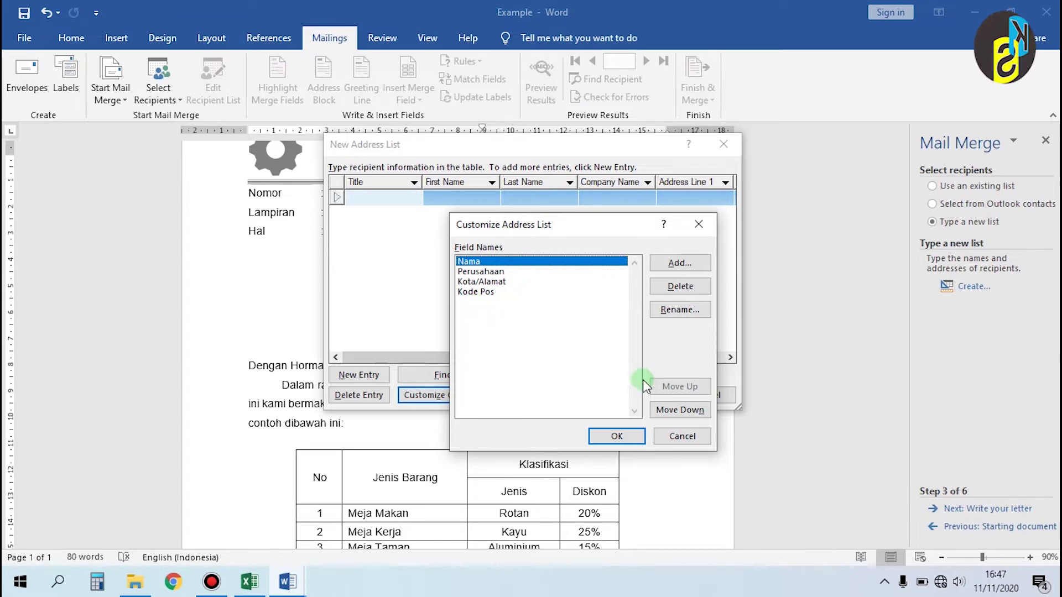
click(616, 435)
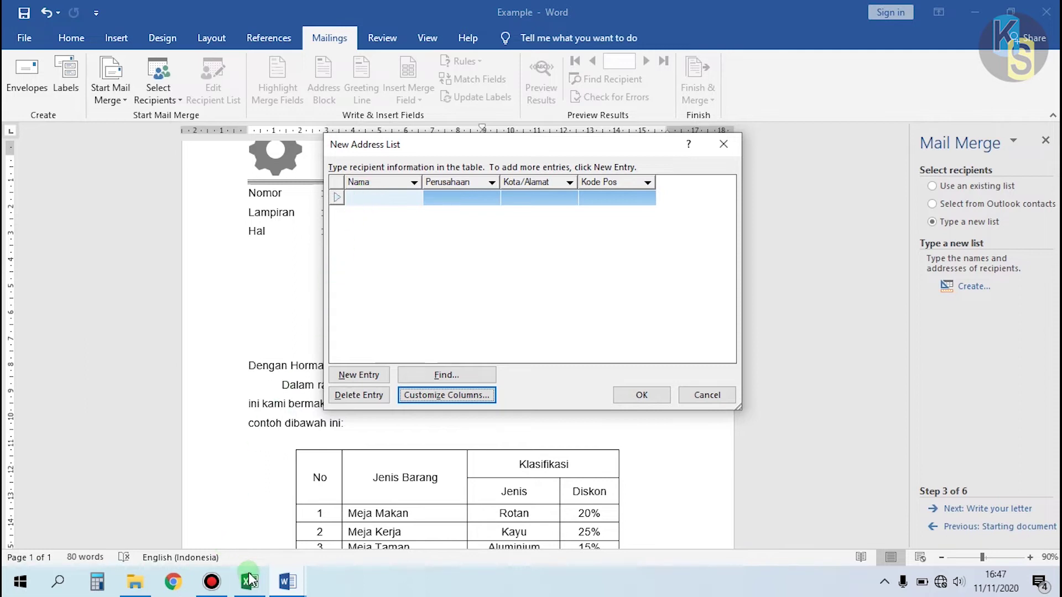
Copy the first contact's name from cell C4 of the List workbook in Excel into the Nama field of the new Word address list
mouse_move(252, 594)
click(252, 555)
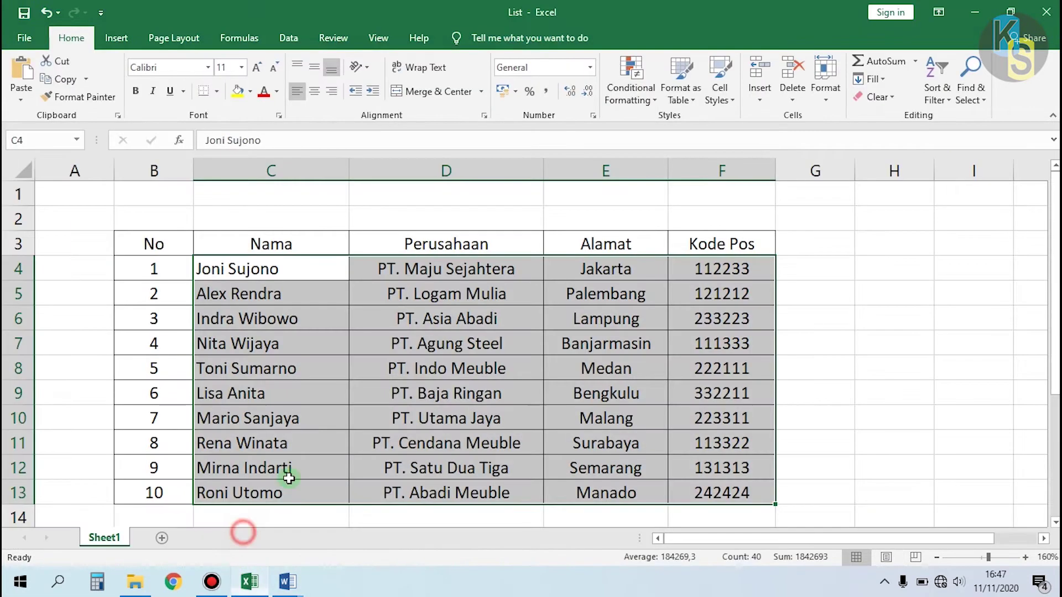
click(498, 319)
click(324, 265)
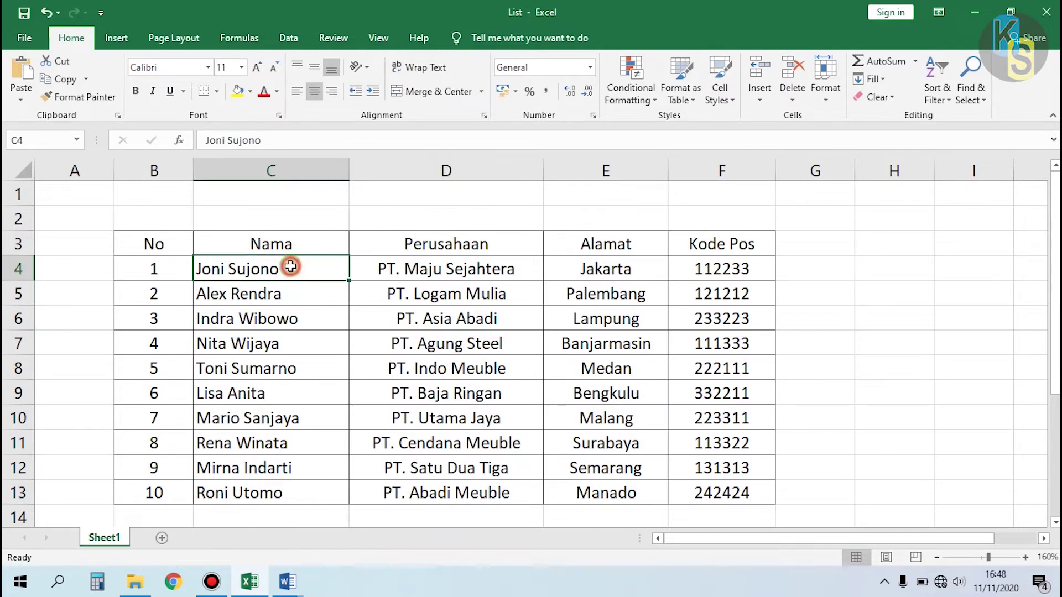
triple_click(294, 141)
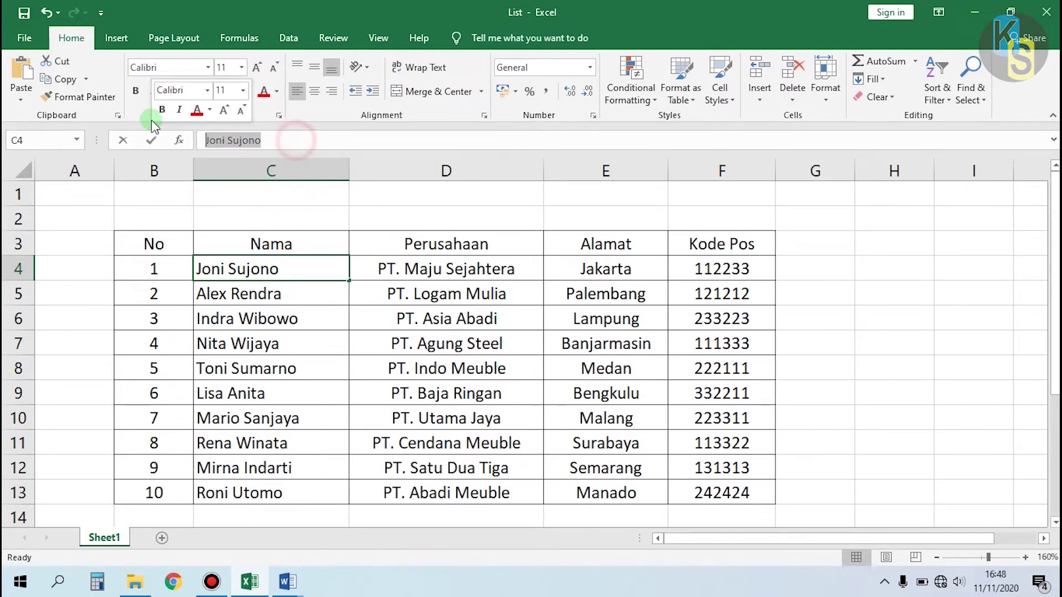
key(ctrl+c)
click(287, 581)
click(363, 199)
key(ctrl+v)
Copy the company name PT. Maju Sejahtera from cell D4 of the List workbook into the first entry's Perusahaan field in Word
click(250, 581)
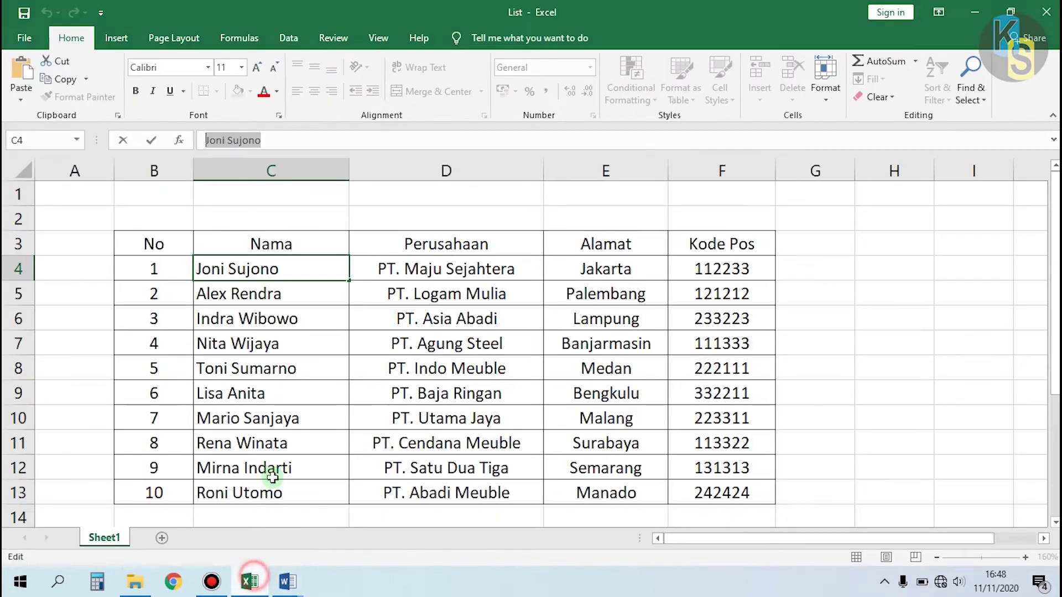
click(392, 268)
triple_click(332, 142)
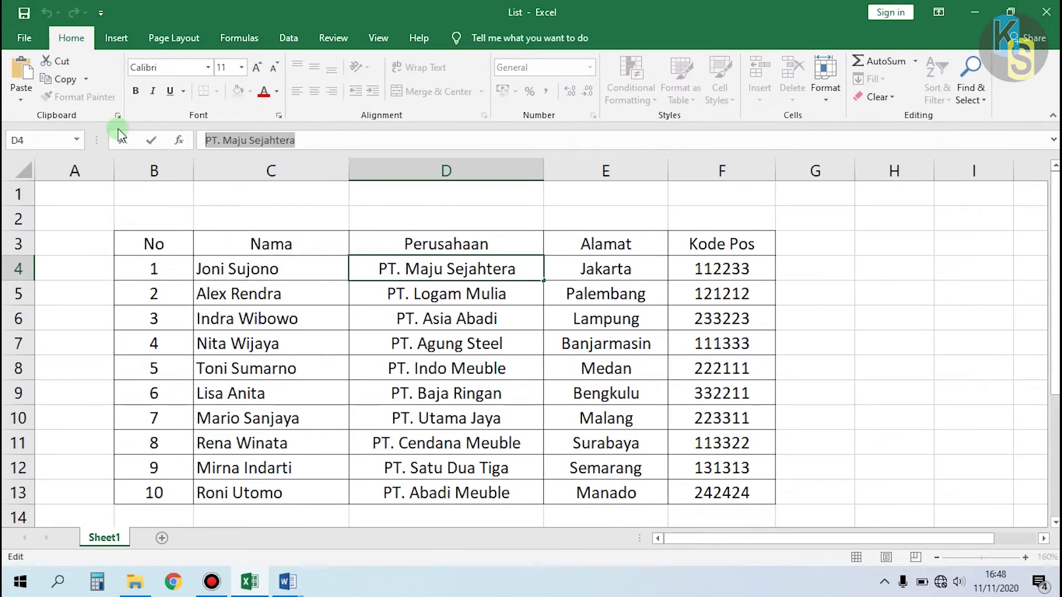
mouse_move(286, 581)
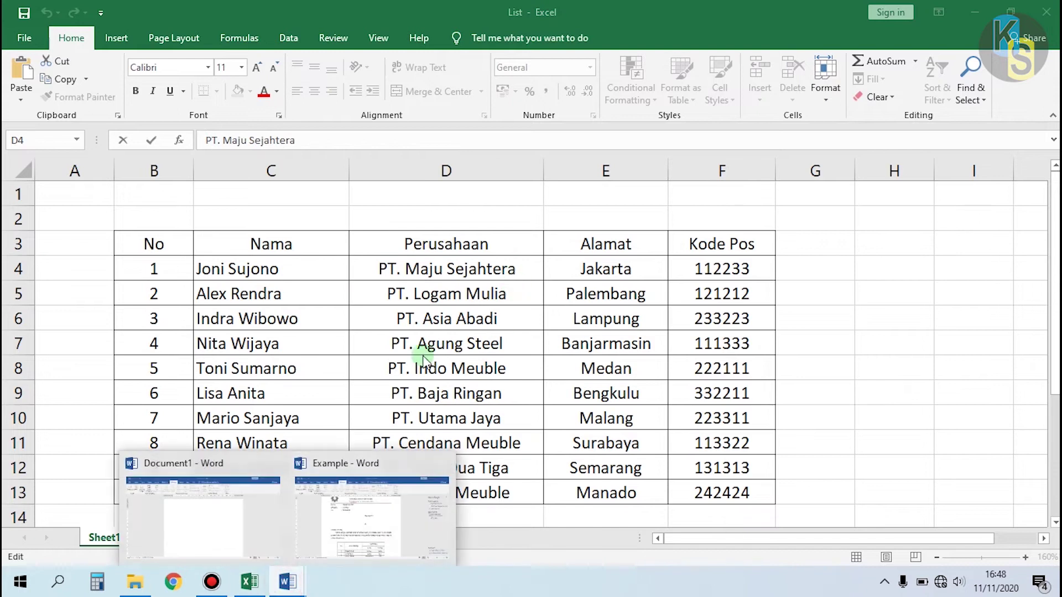
click(336, 491)
click(470, 199)
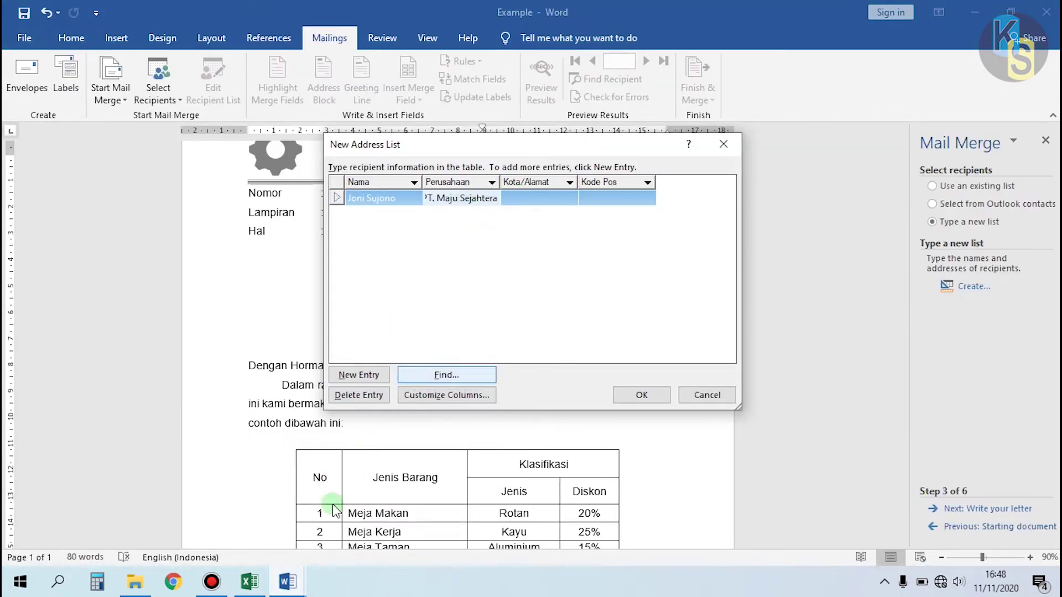
Copy the first contact's city from cell E4 of the List workbook into the entry's Kota/Alamat field in Word
click(249, 581)
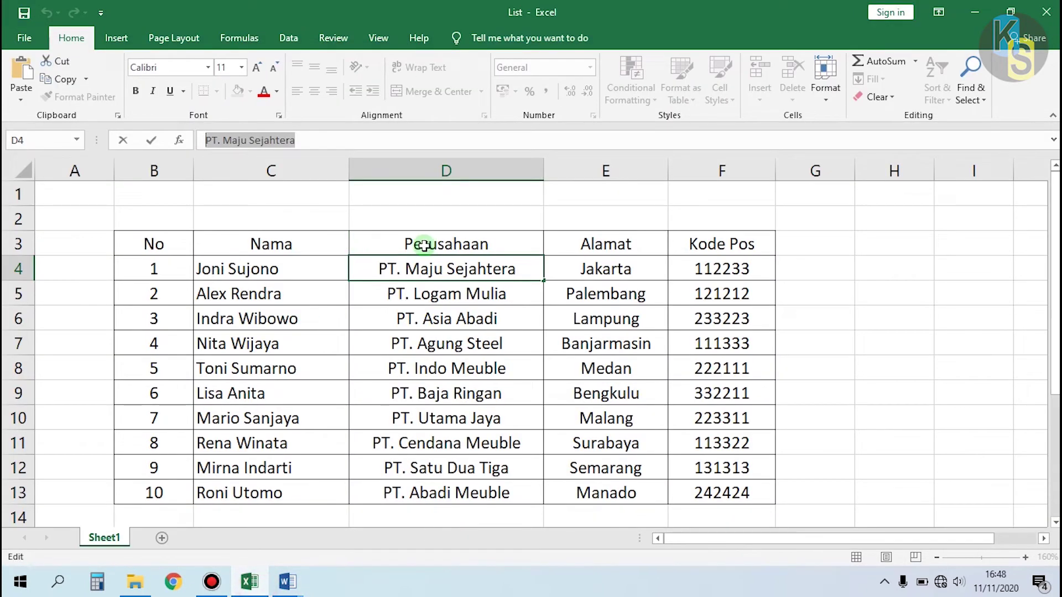
click(576, 271)
double_click(424, 142)
key(ctrl+c)
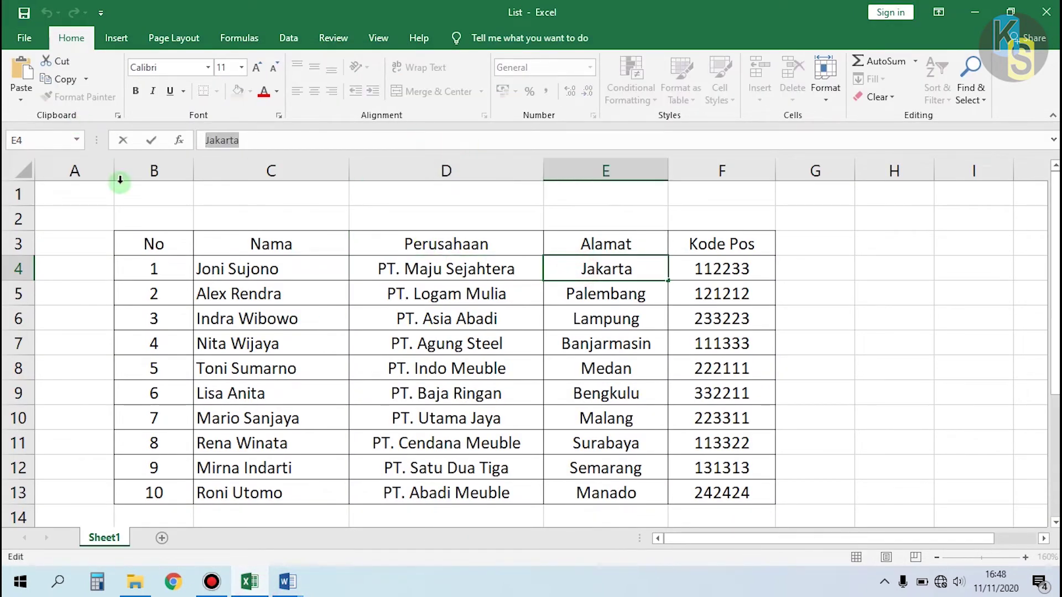
mouse_move(288, 581)
click(360, 477)
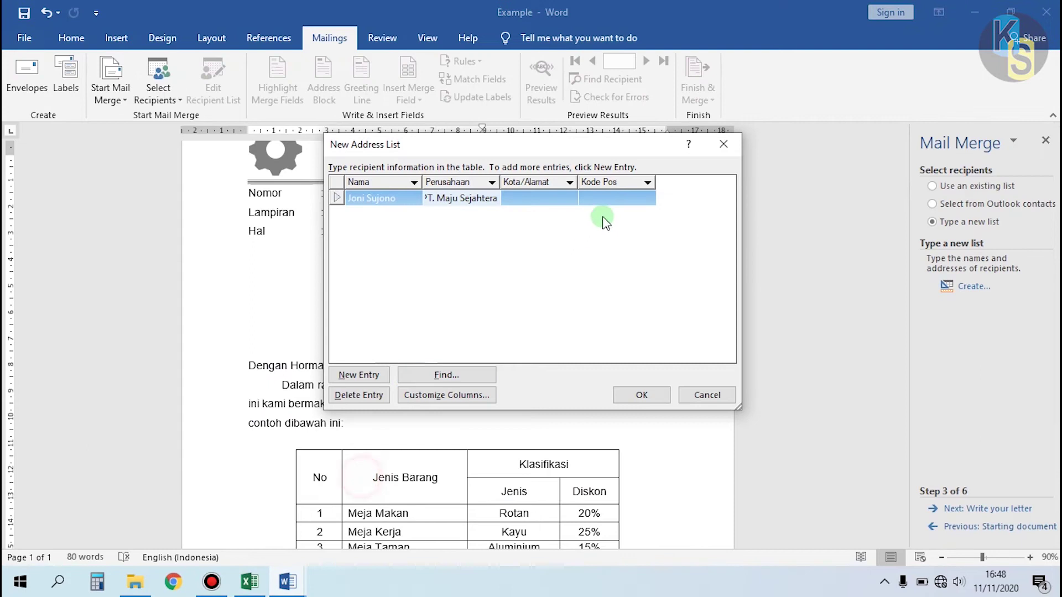
click(562, 201)
key(ctrl+v)
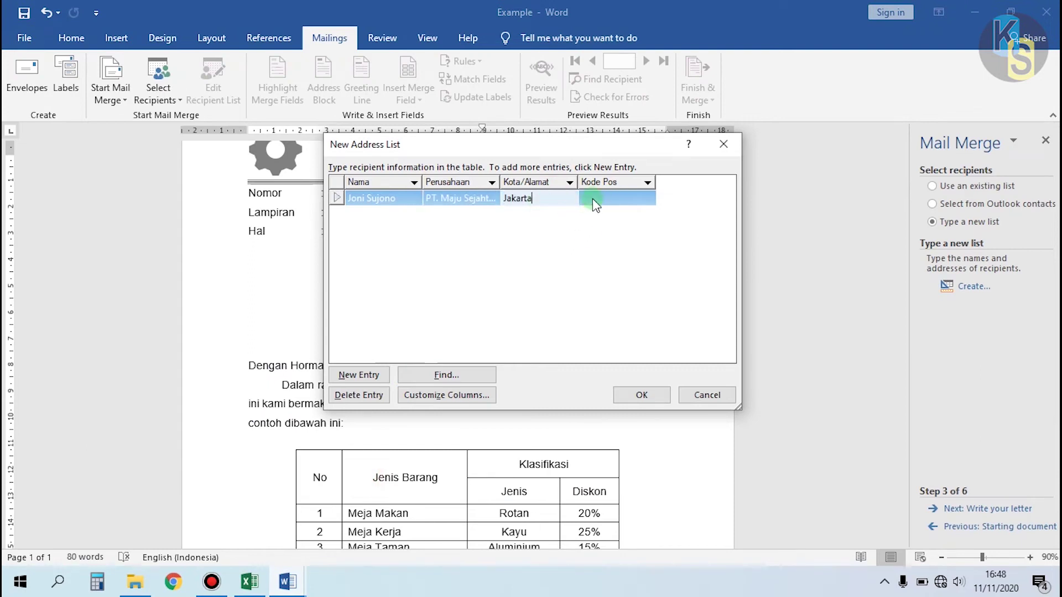
Transfer the first contact's postal code from cell F4 of the List workbook into the entry's Kode Pos field in Word
click(593, 198)
click(250, 581)
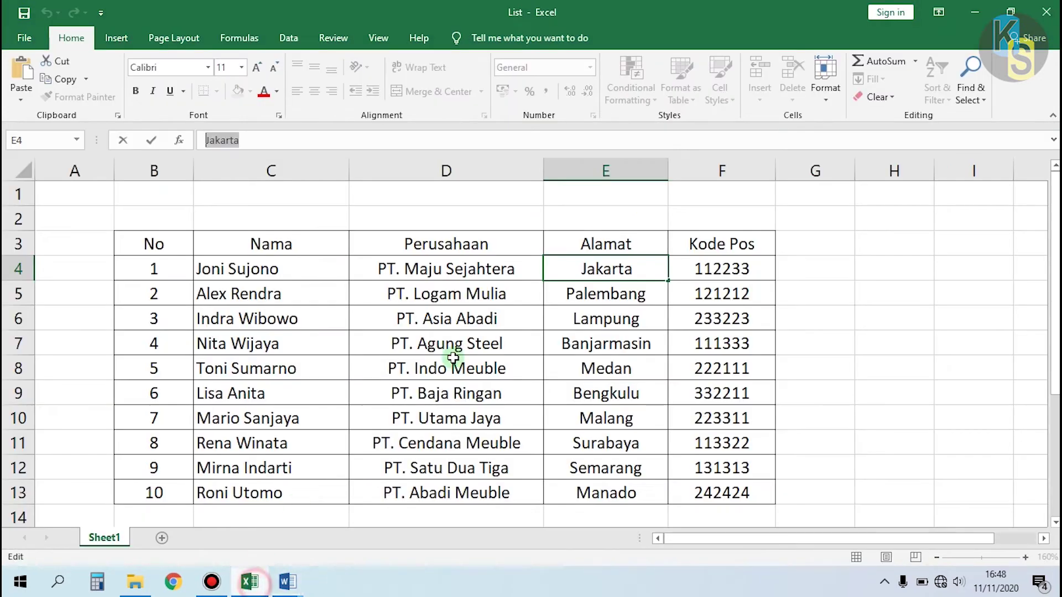
click(701, 262)
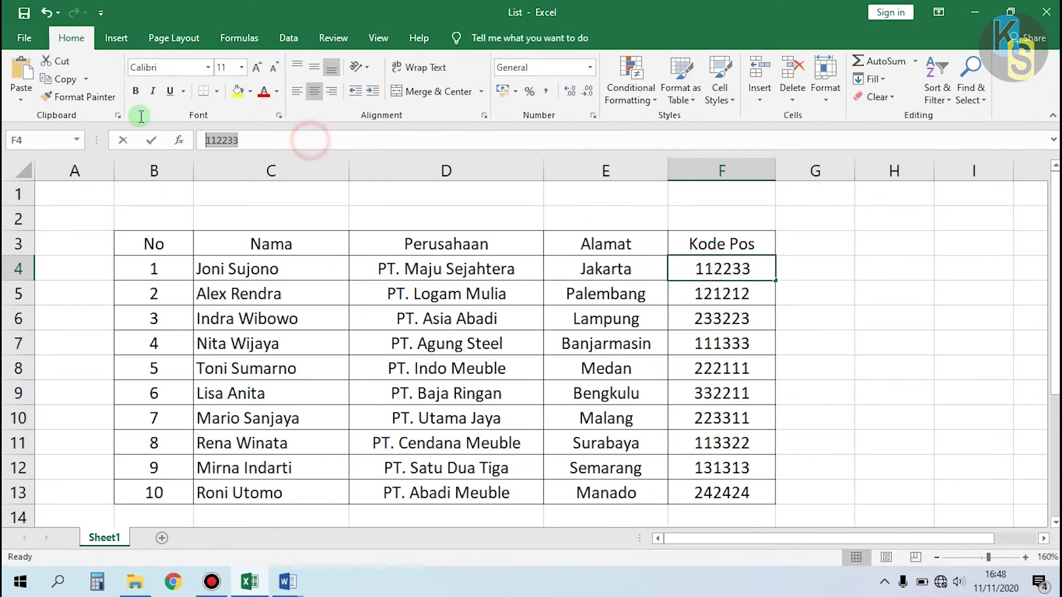
click(288, 582)
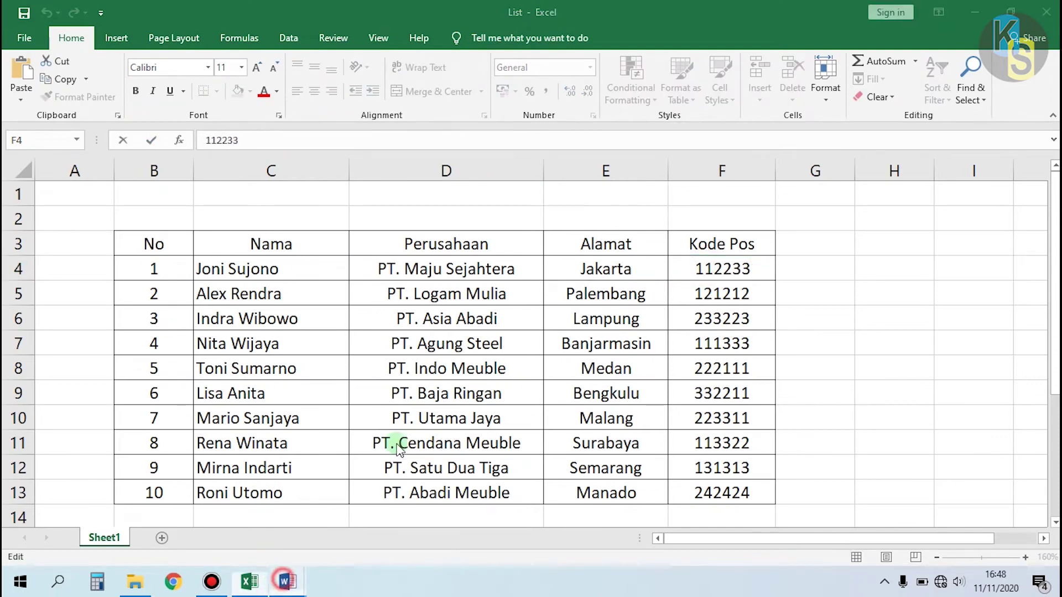
click(352, 459)
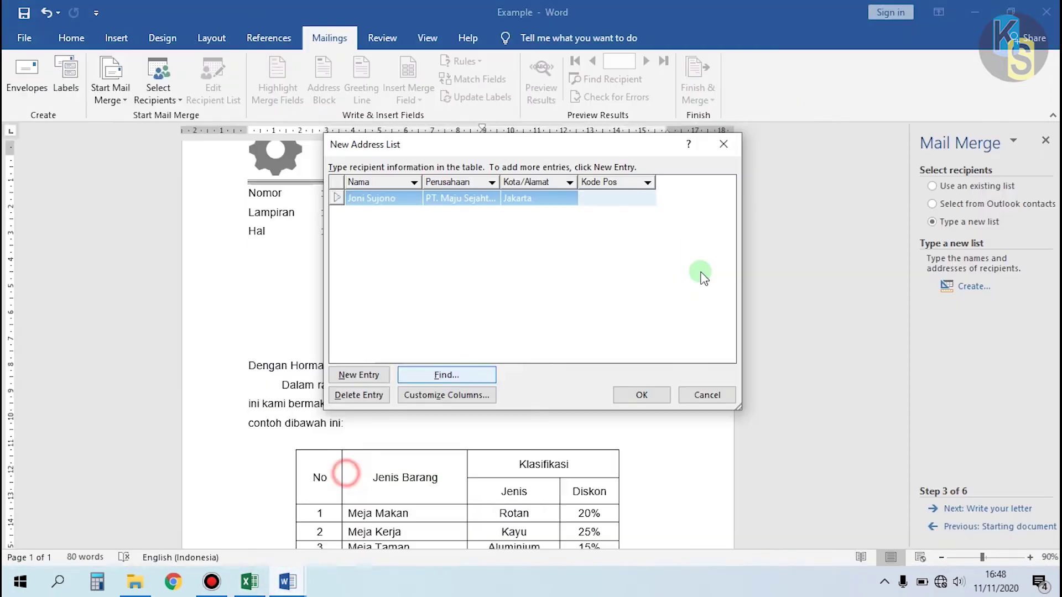
click(595, 198)
text(112233)
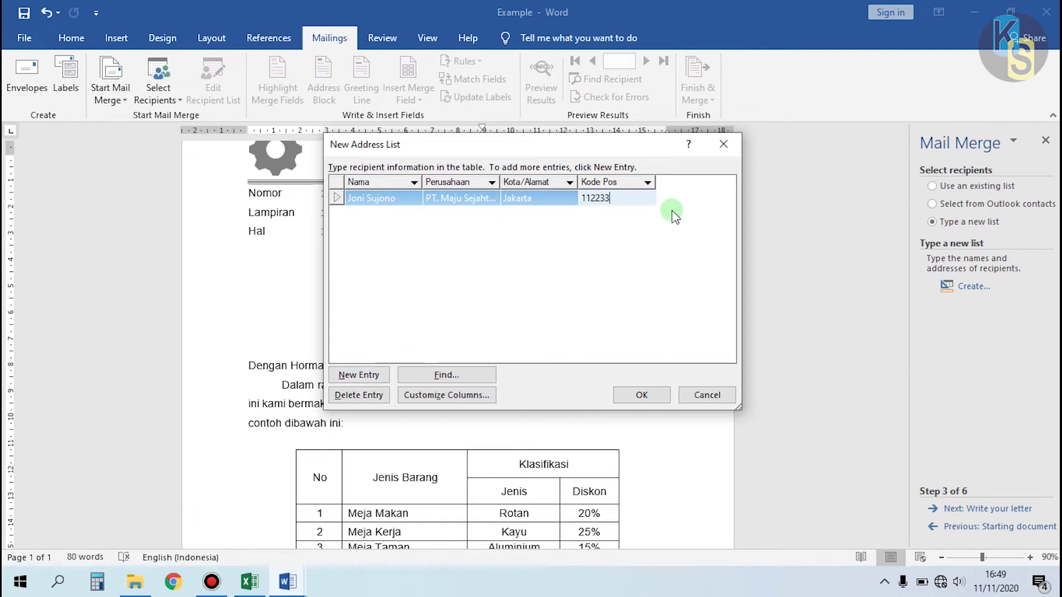
Add a second entry to the address list and switch to the List workbook in Excel for the next contact's data
key(Tab)
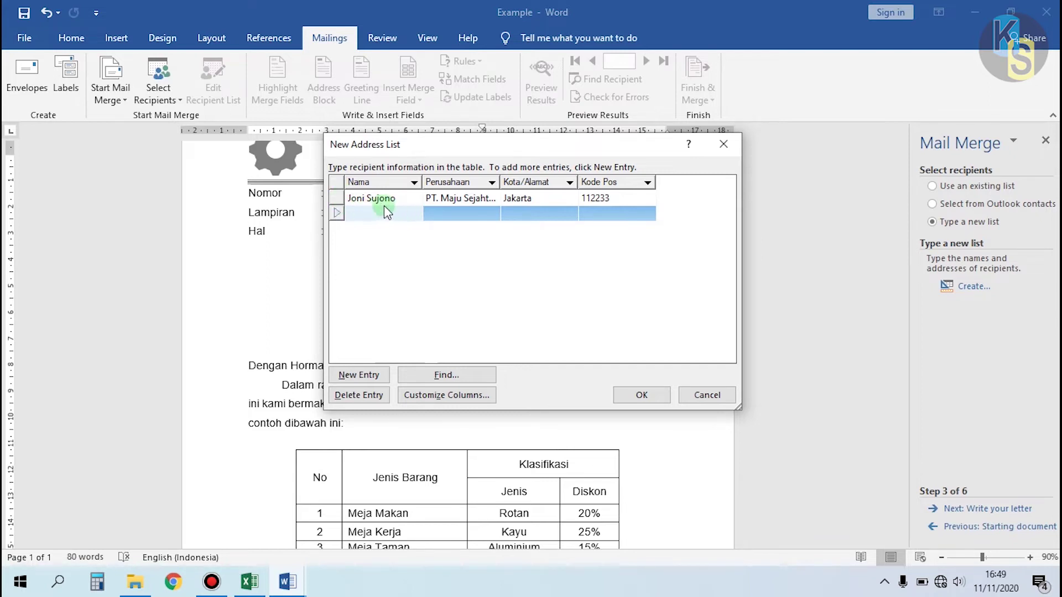
key(Escape)
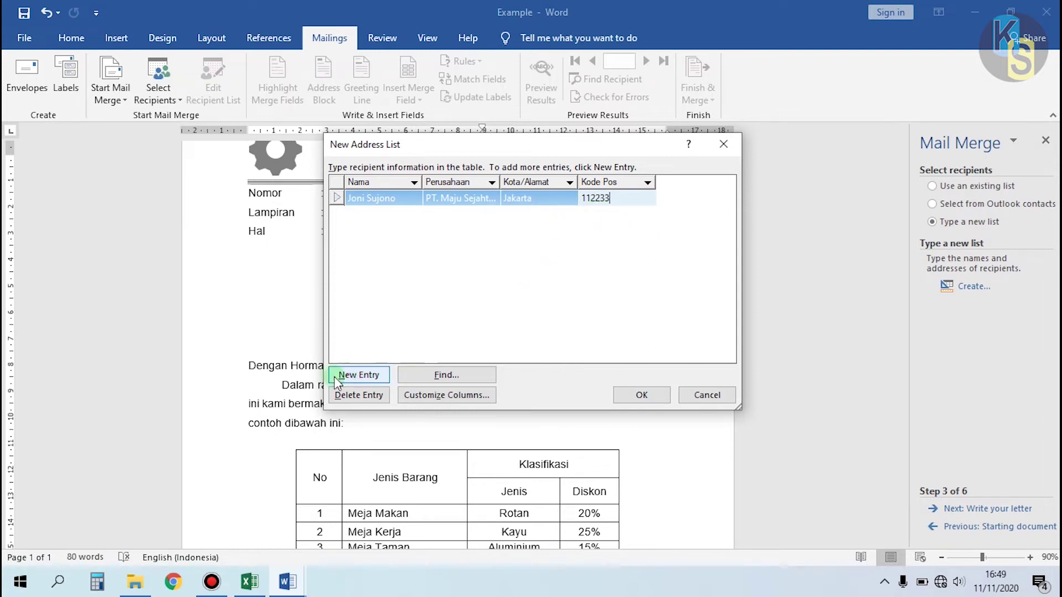
click(355, 375)
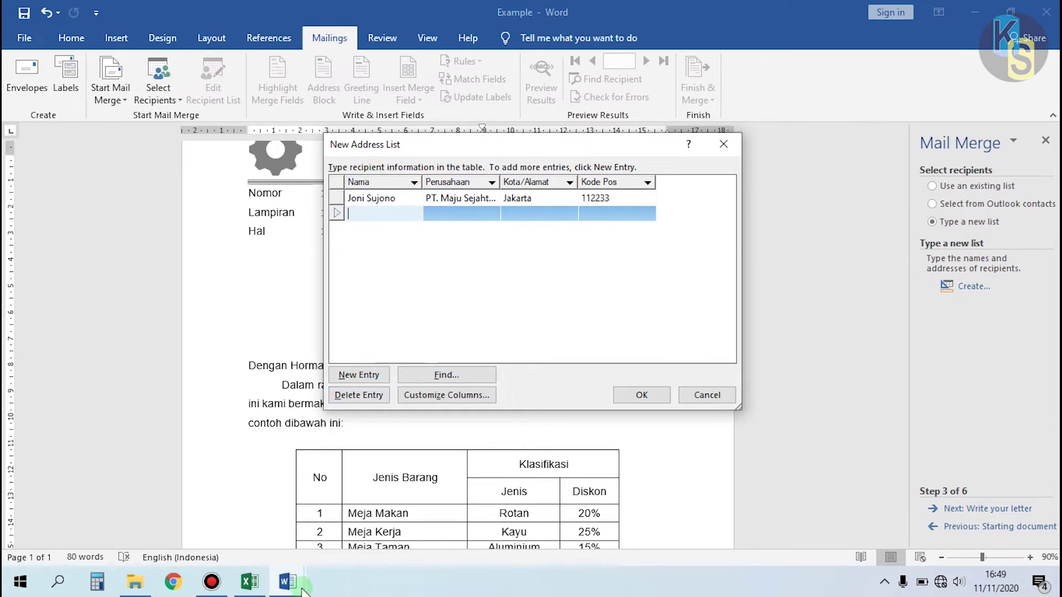
click(246, 581)
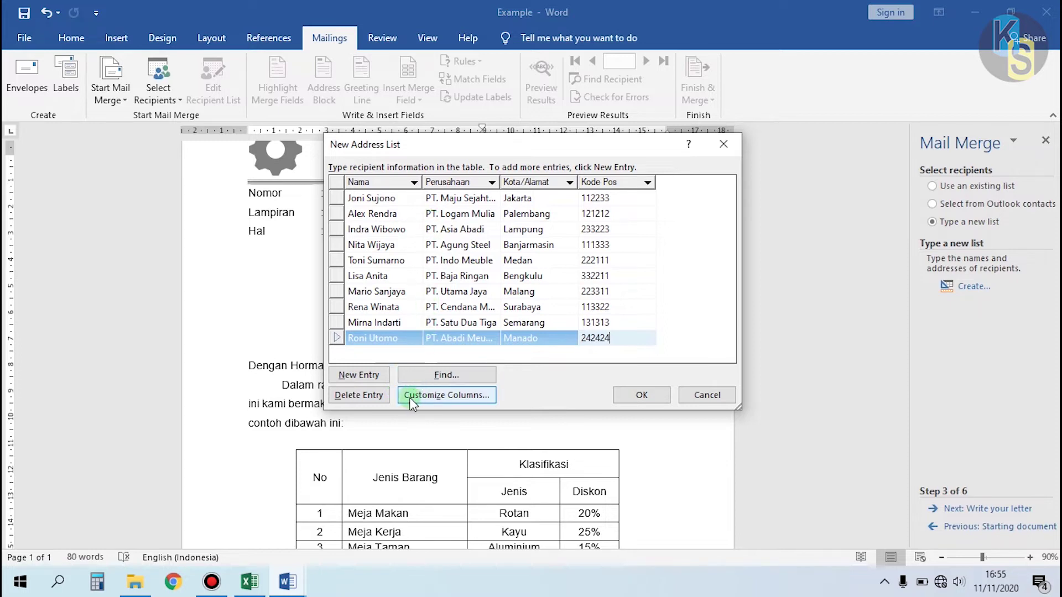
Add a field named Jabatan after Nama in the address list's columns
click(431, 396)
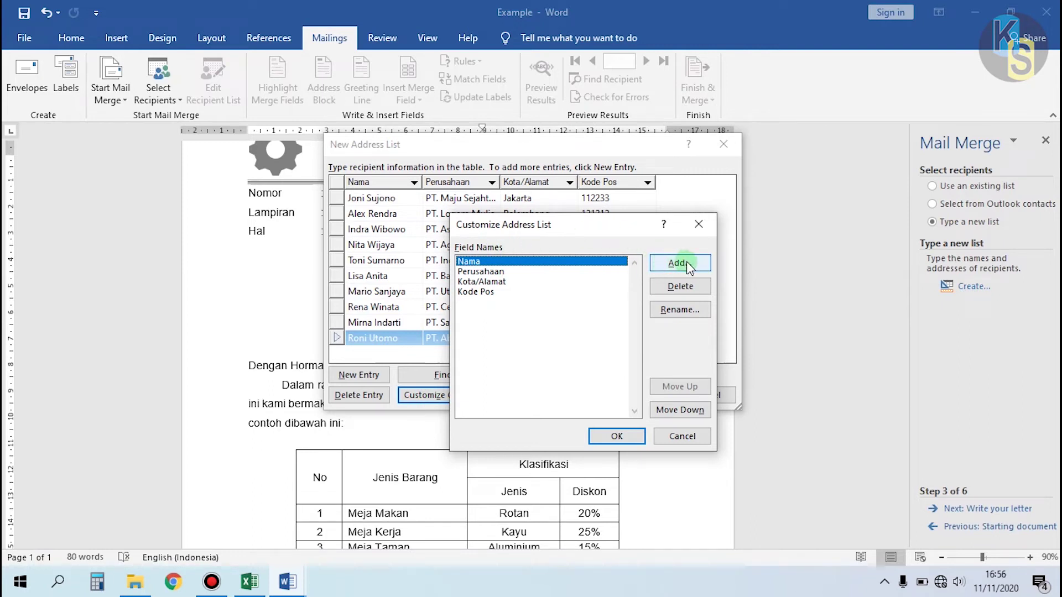
click(680, 263)
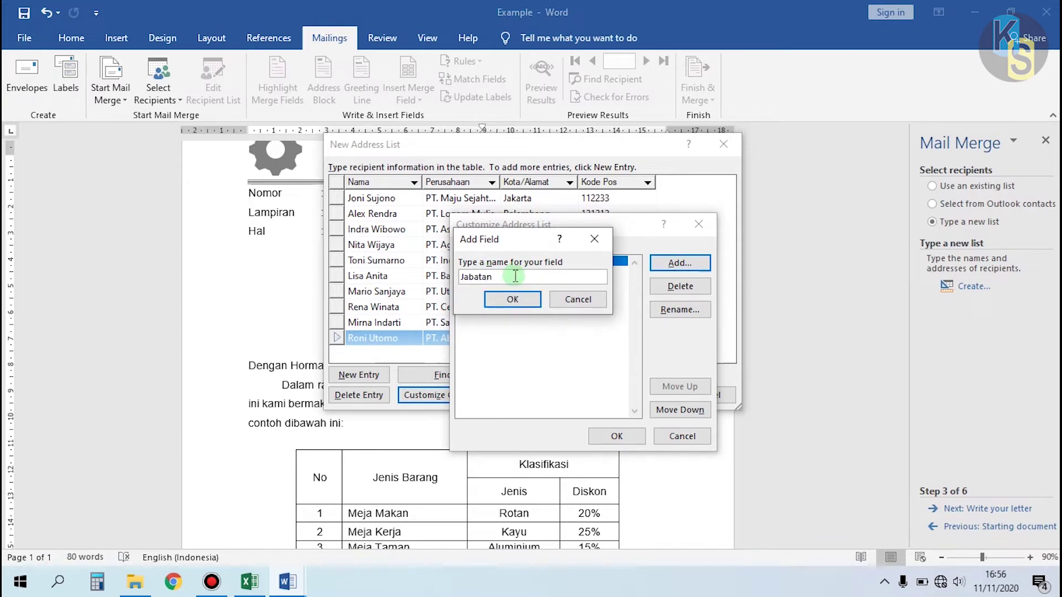
click(505, 301)
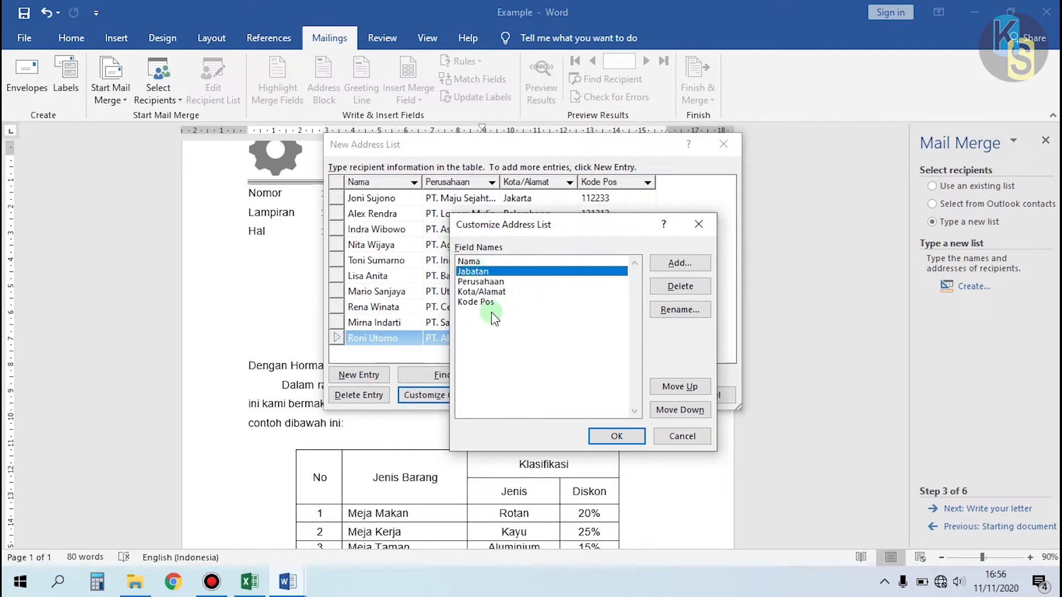
Move the Jabatan field to the end of the field order and back to just below Nama twice, and apply the customized columns
click(679, 410)
click(680, 410)
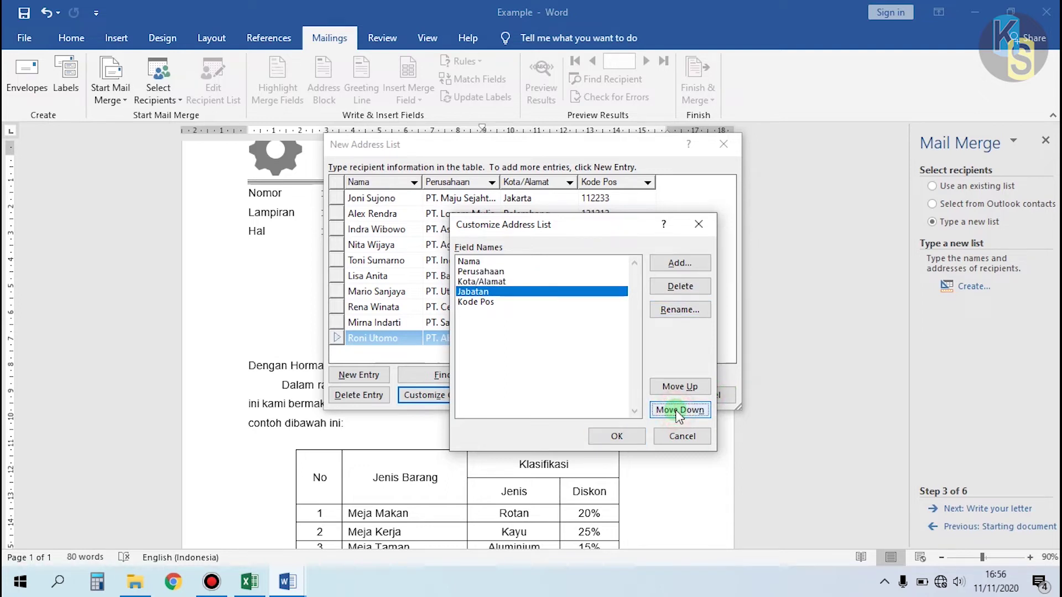
click(679, 410)
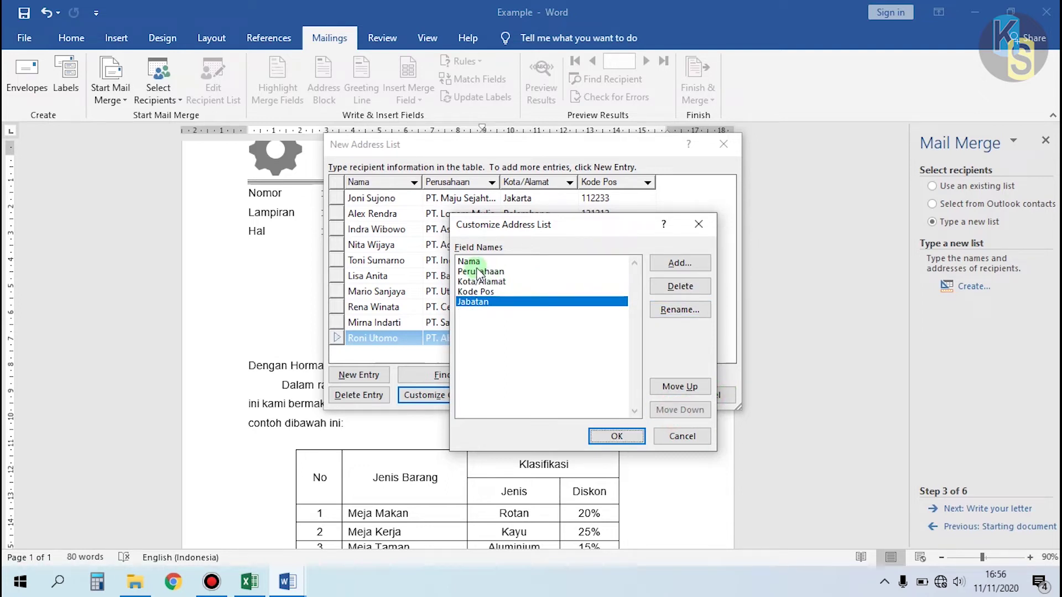
click(675, 387)
click(676, 388)
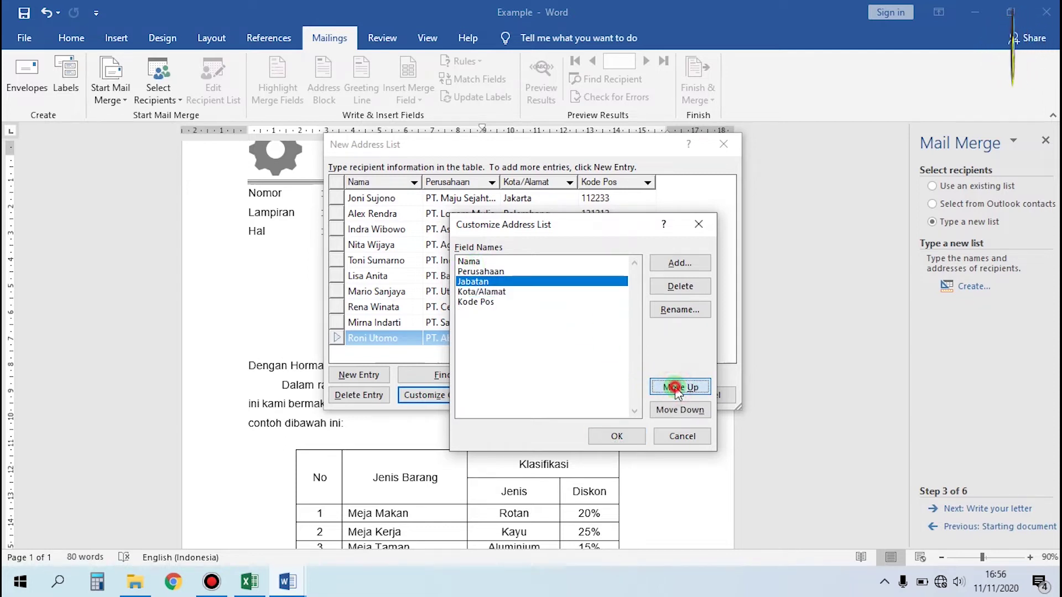
click(676, 389)
click(679, 412)
click(679, 411)
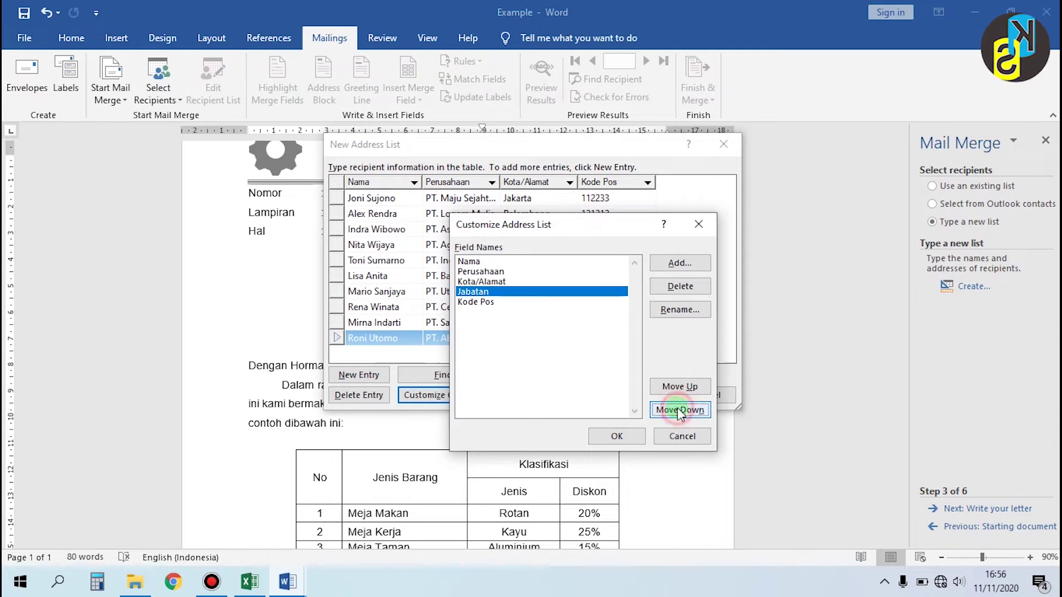
click(677, 408)
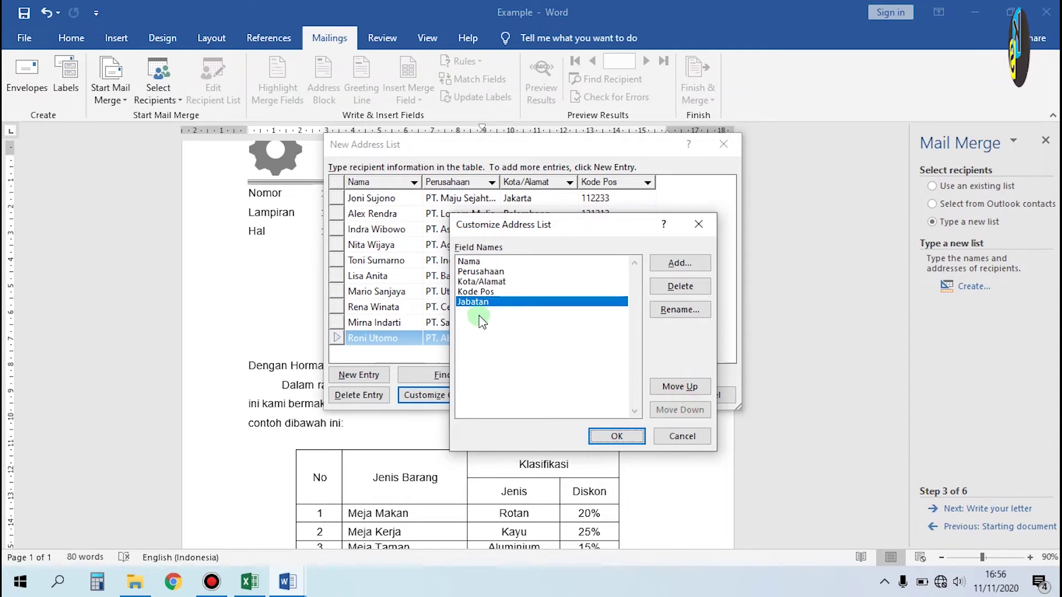
click(681, 387)
click(682, 389)
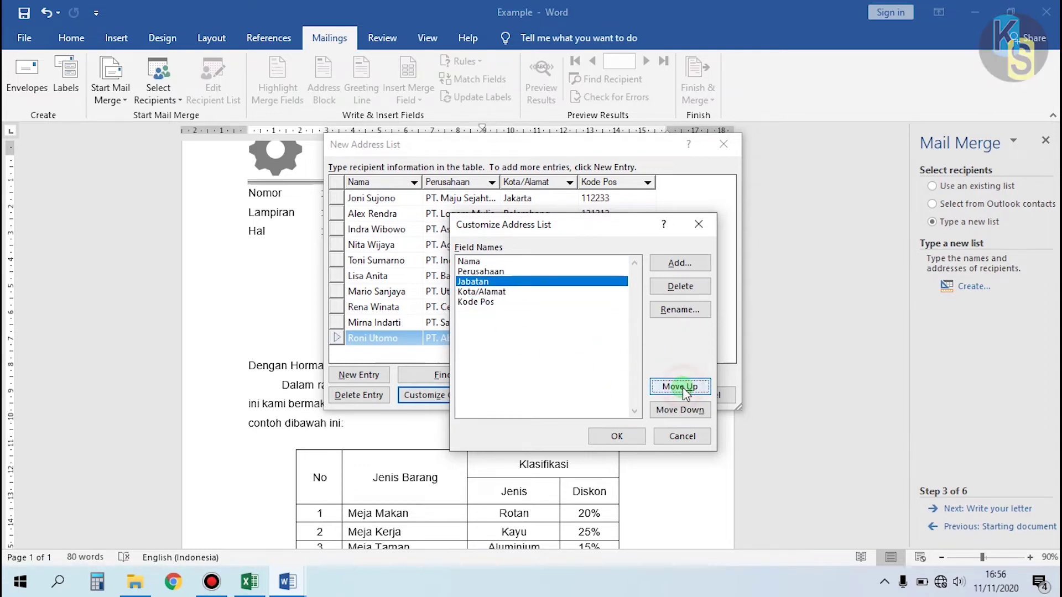
click(682, 389)
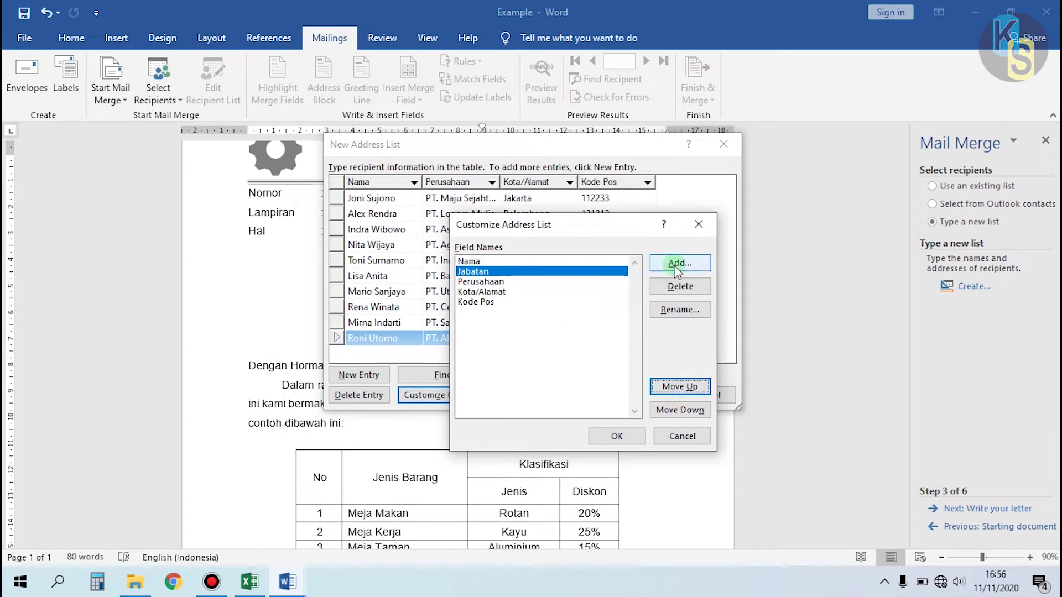
click(617, 437)
click(457, 183)
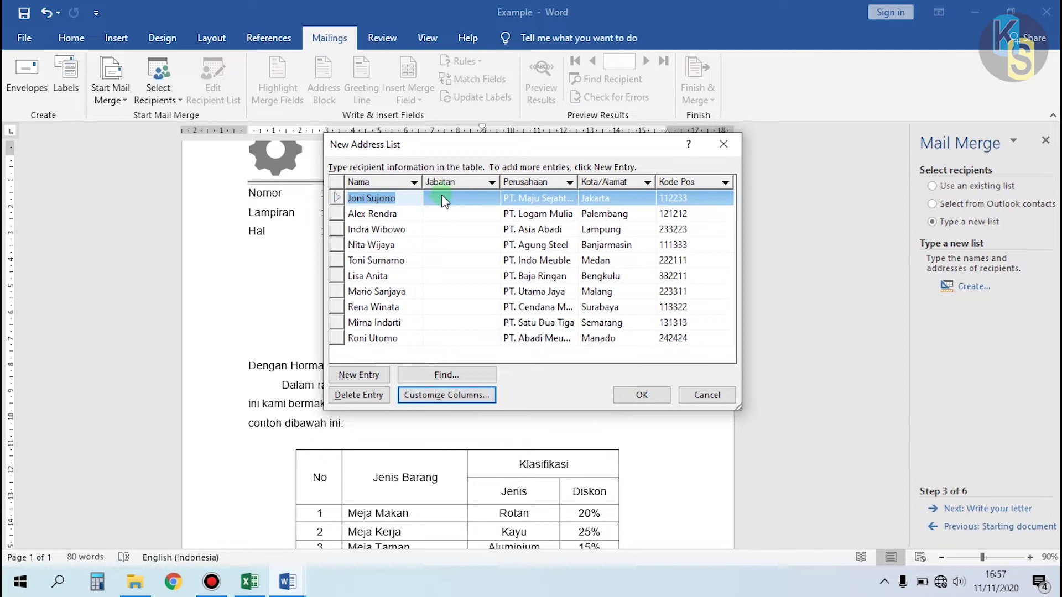
Delete the Jabatan field from the address list, accept losing its data, and apply the customized columns
click(439, 395)
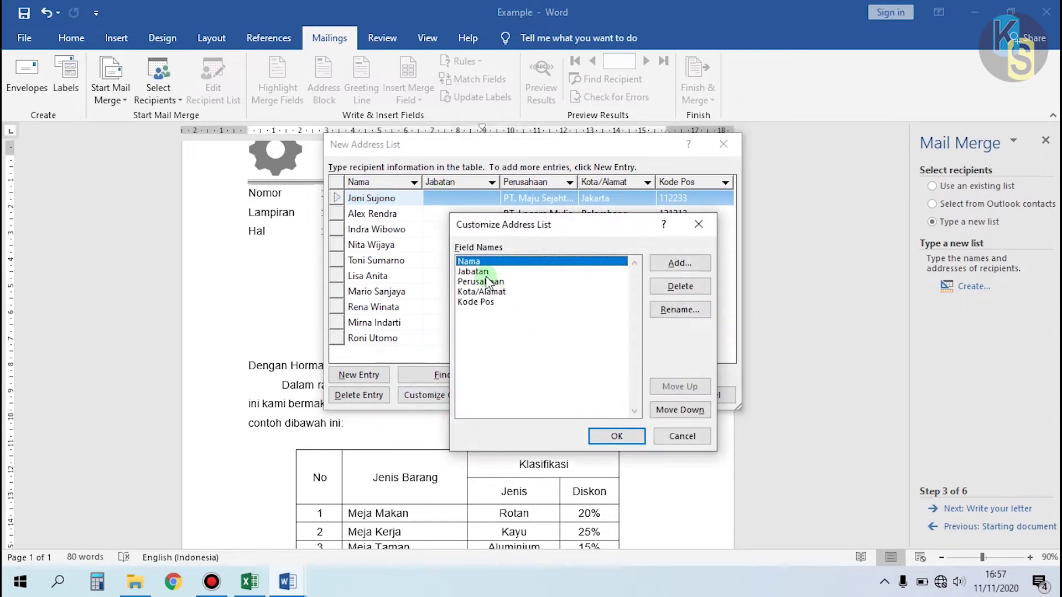
click(479, 272)
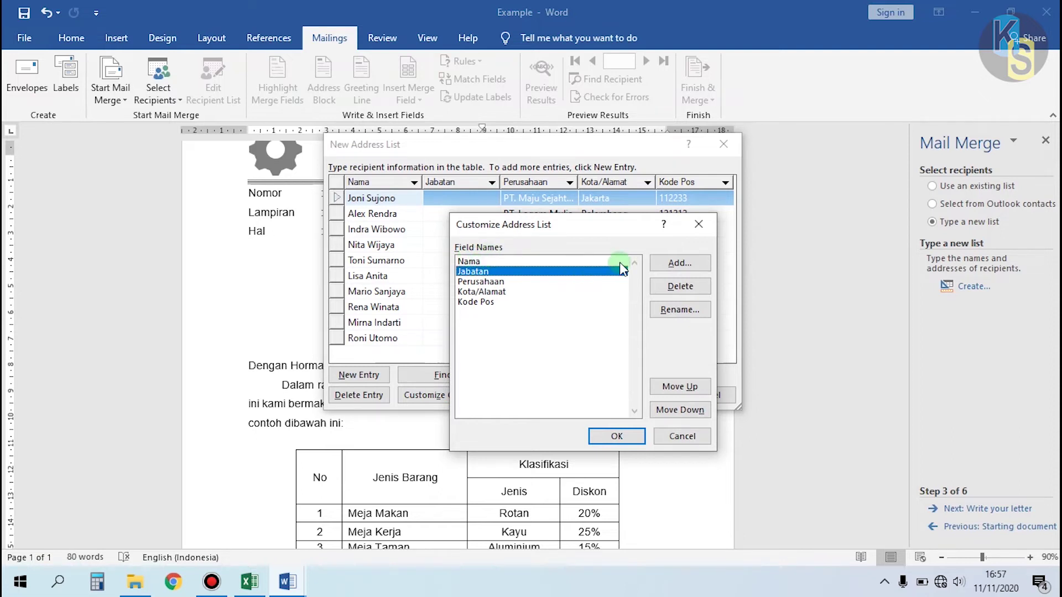
click(686, 288)
click(508, 334)
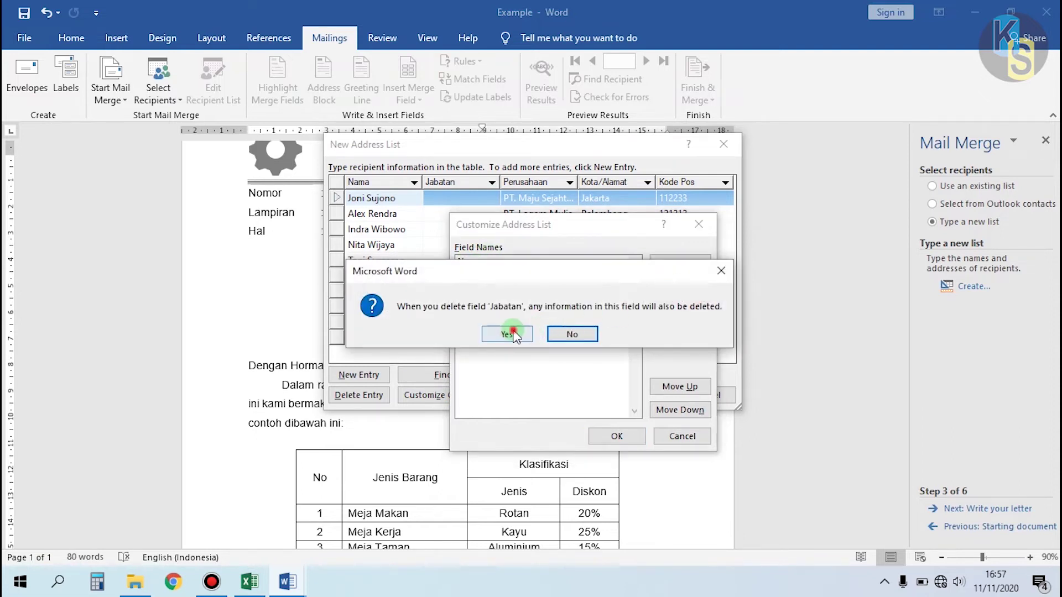
click(616, 436)
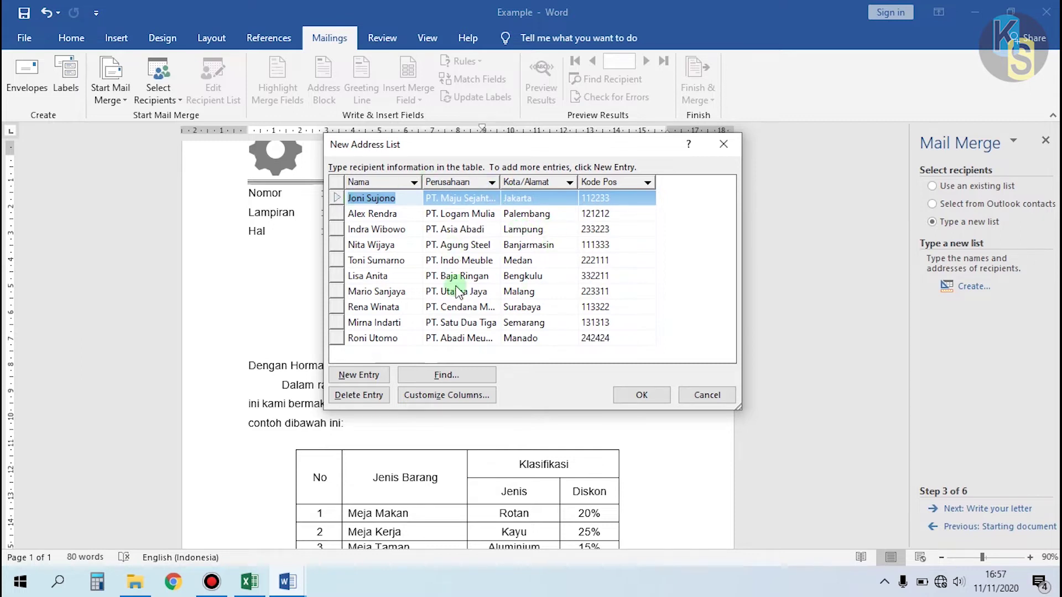
Save the finished address list as Data 1 in My Data Sources and look through the recipients it contains
click(642, 395)
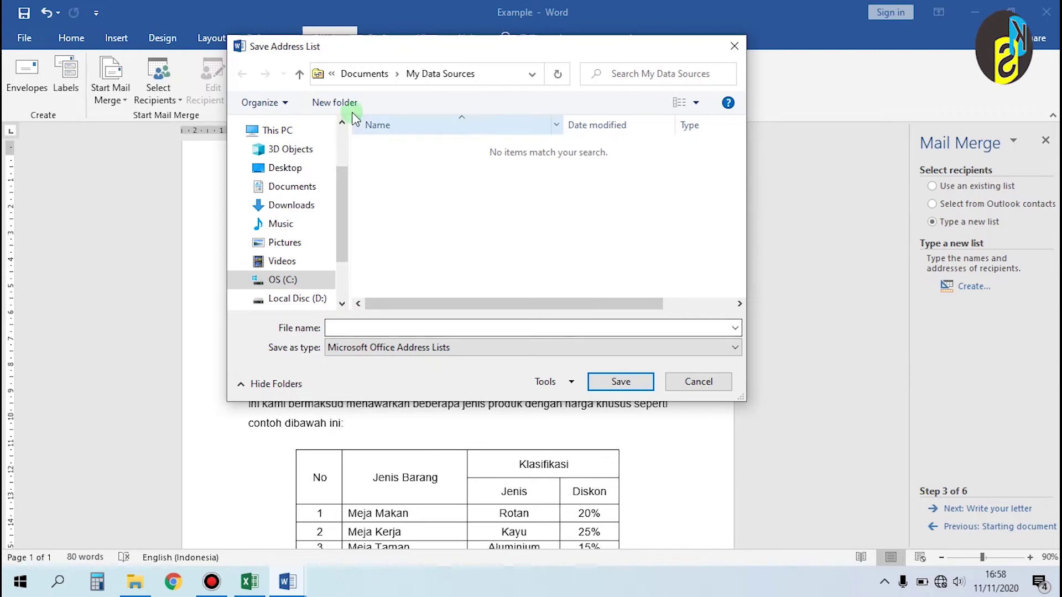
click(364, 328)
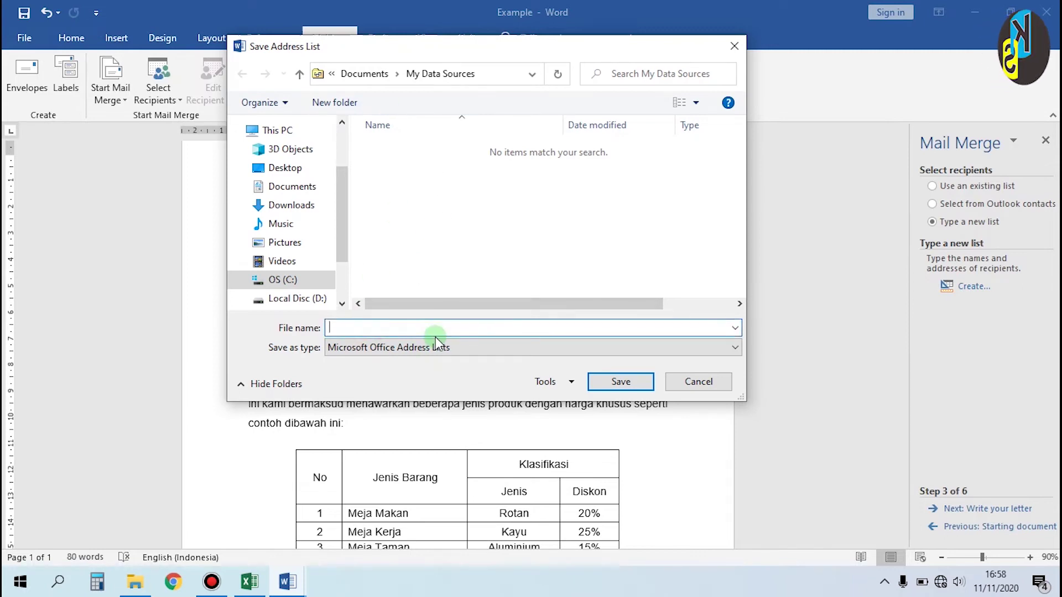
text(Data 1)
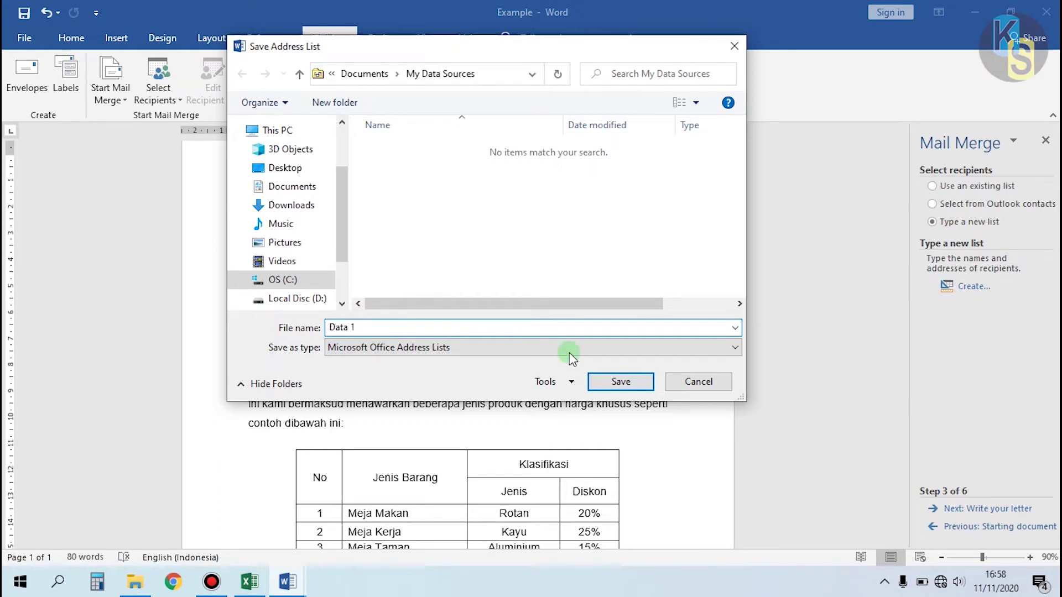
click(613, 381)
click(620, 383)
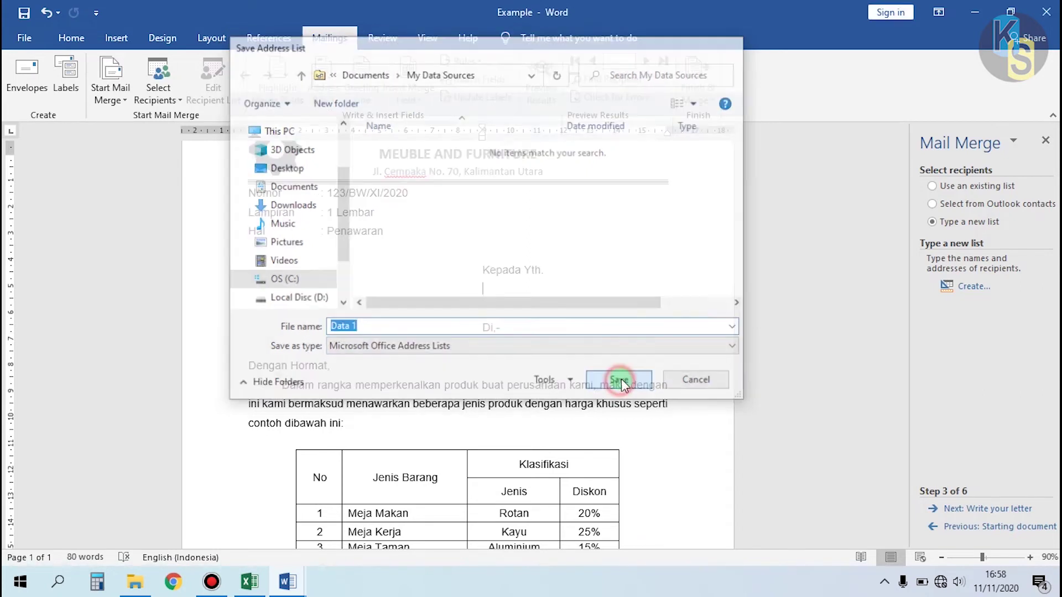
scroll(506, 206, down, 1)
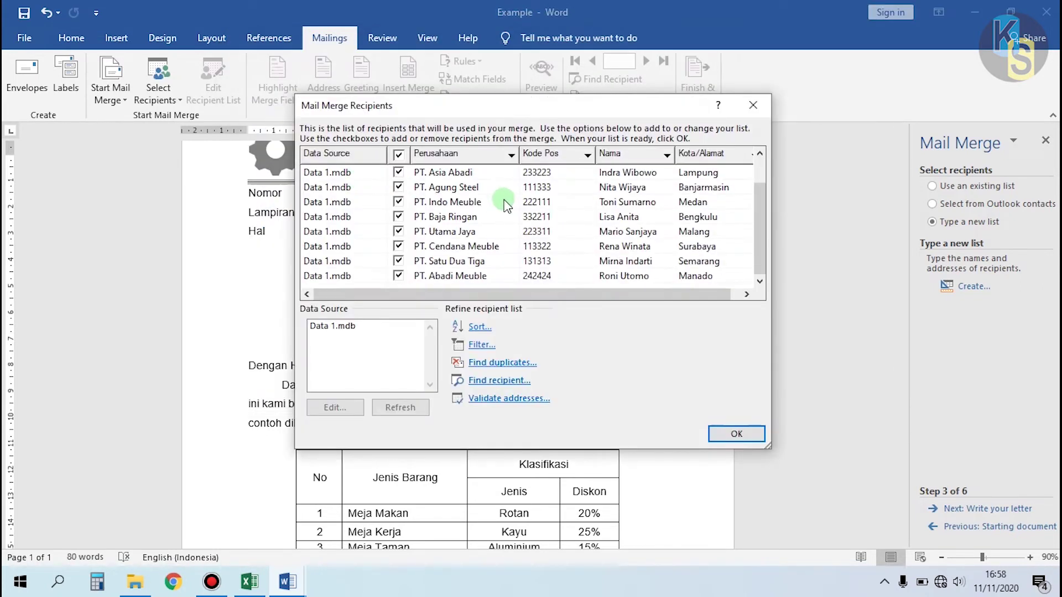
scroll(568, 245, up, 1)
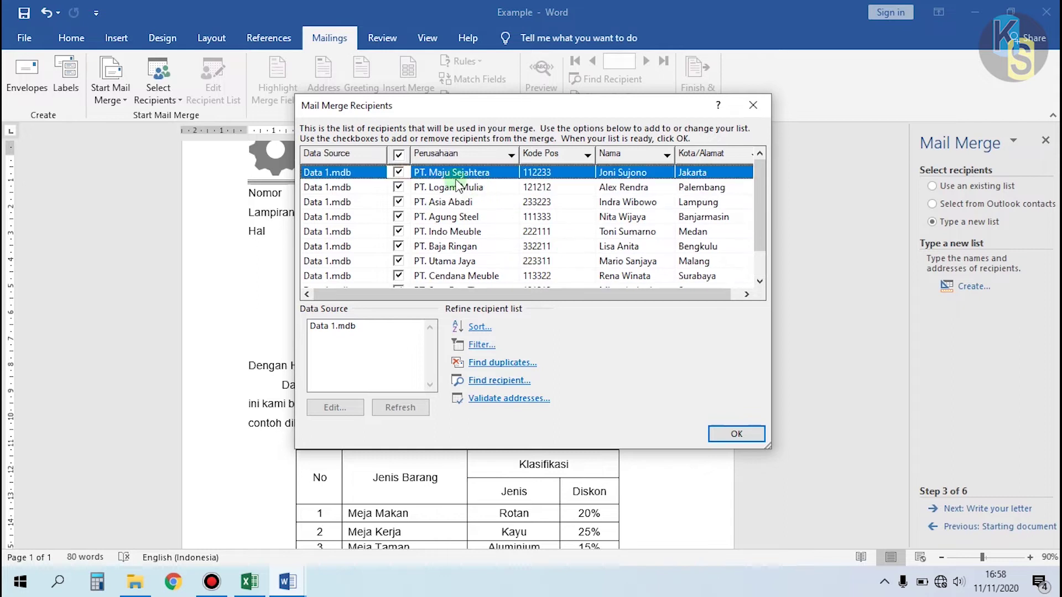
click(473, 327)
click(481, 63)
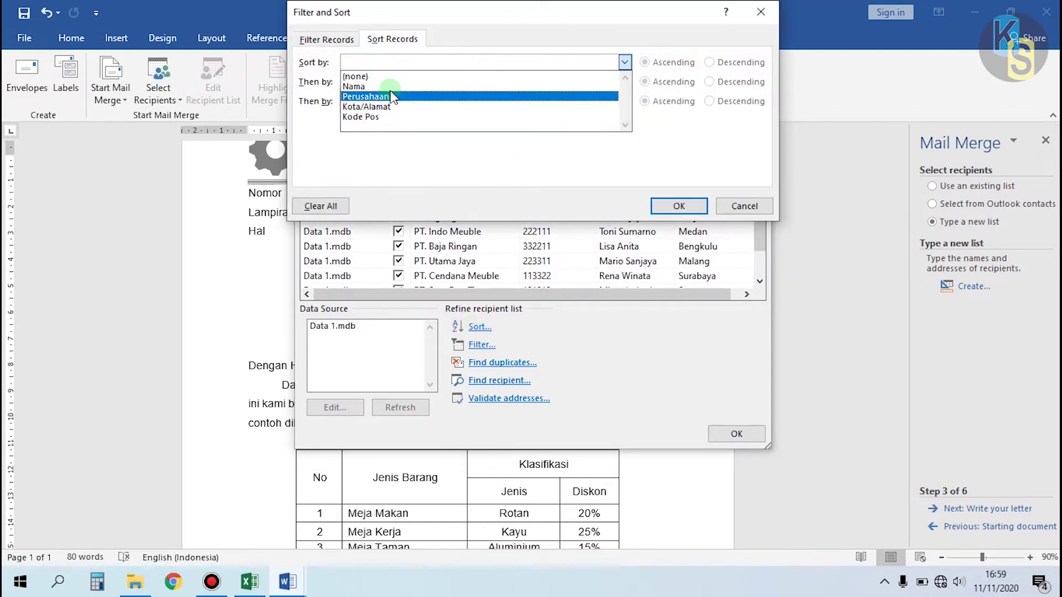
click(365, 86)
click(745, 206)
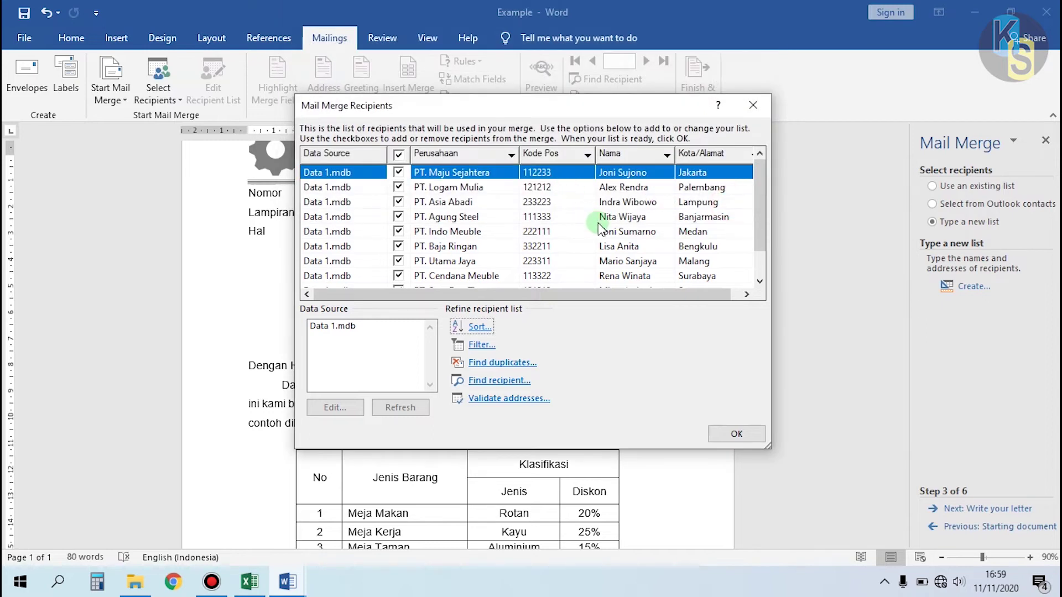
Accept the mail merge recipients and insert the Nama merge field on the line below "Kepada Yth."
click(735, 433)
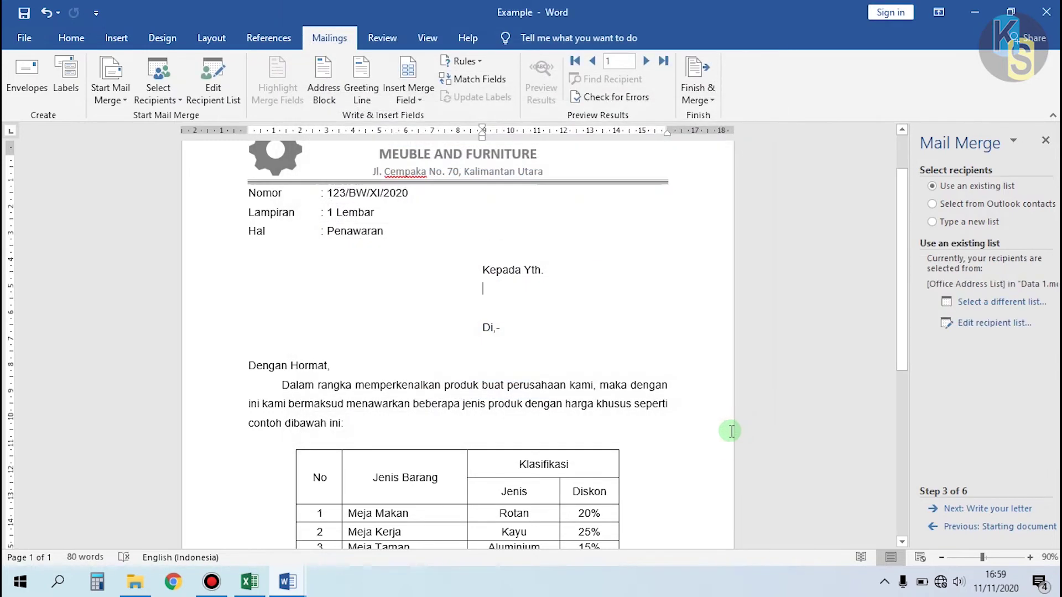
click(471, 293)
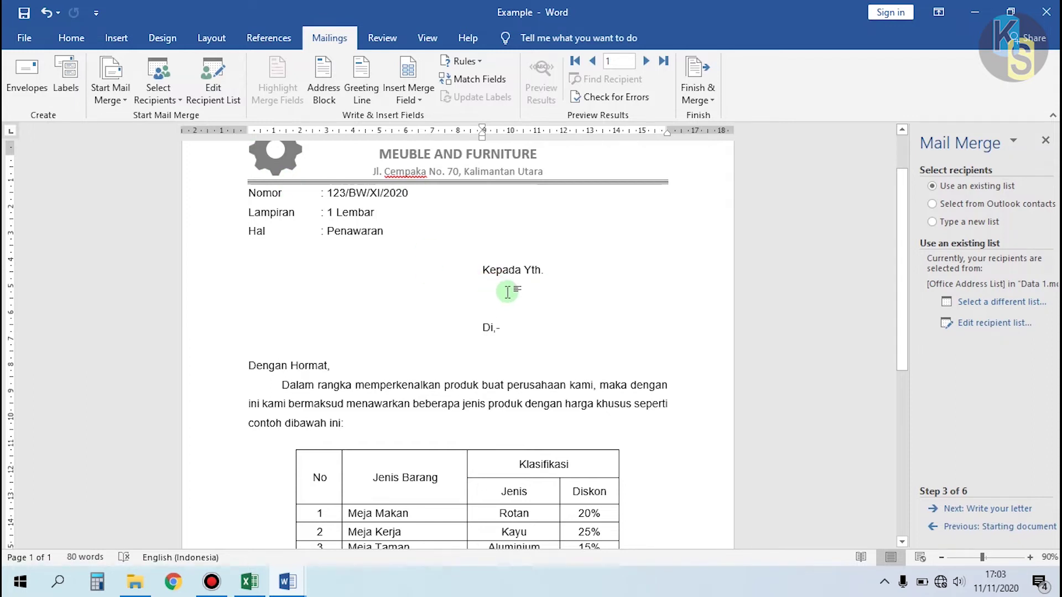
click(490, 309)
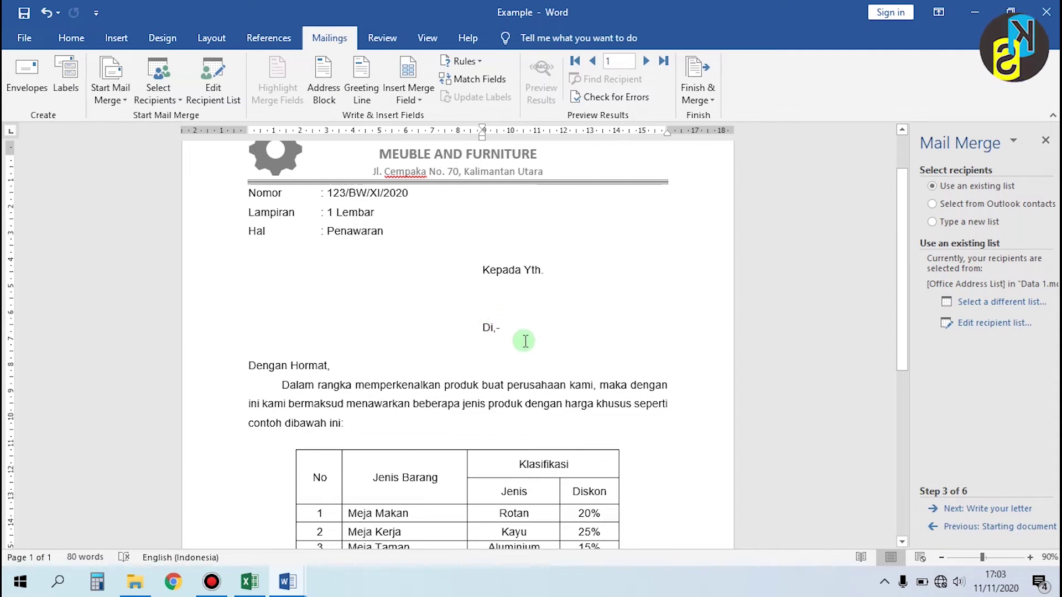
click(544, 344)
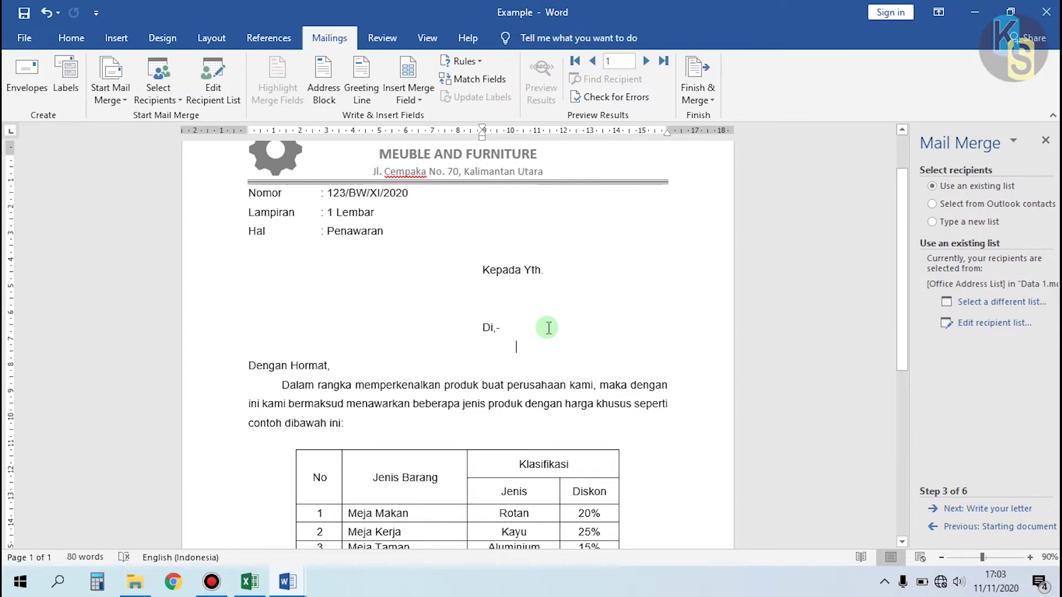
click(495, 286)
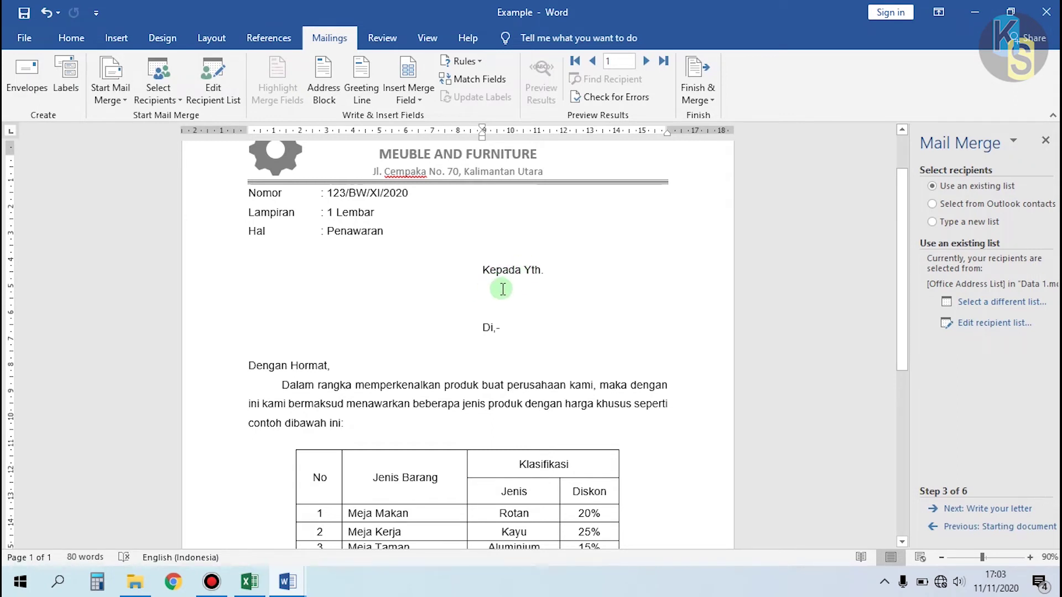
click(415, 94)
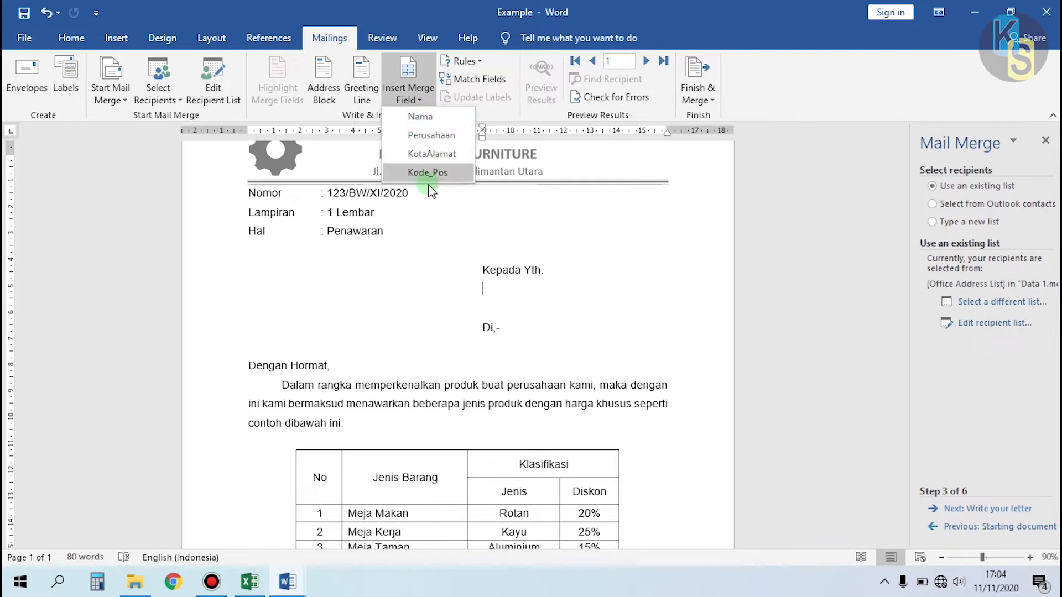
click(423, 121)
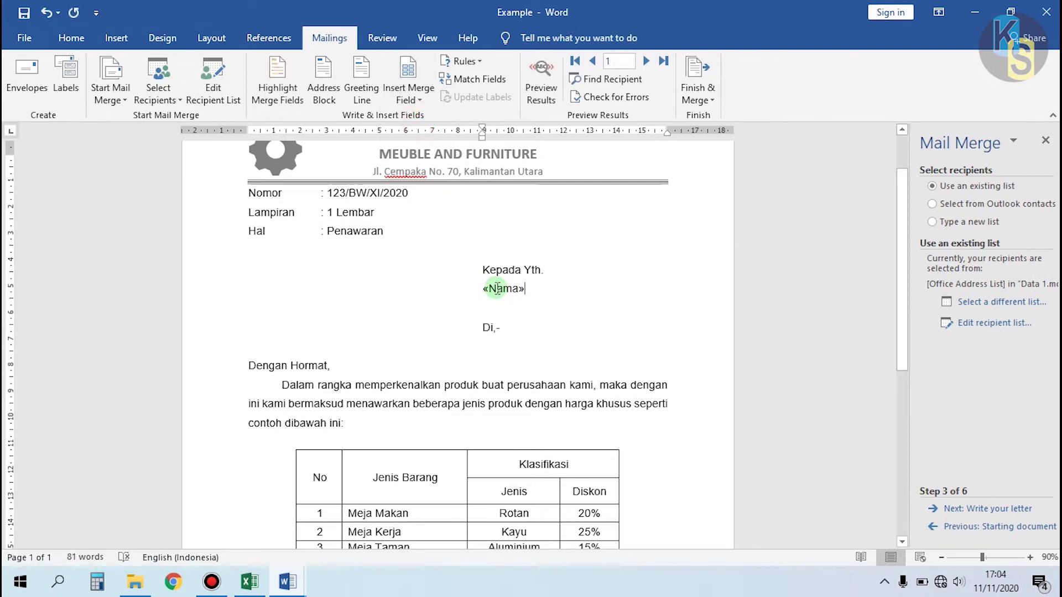
click(533, 283)
click(526, 285)
click(546, 287)
drag(480, 288, 522, 293)
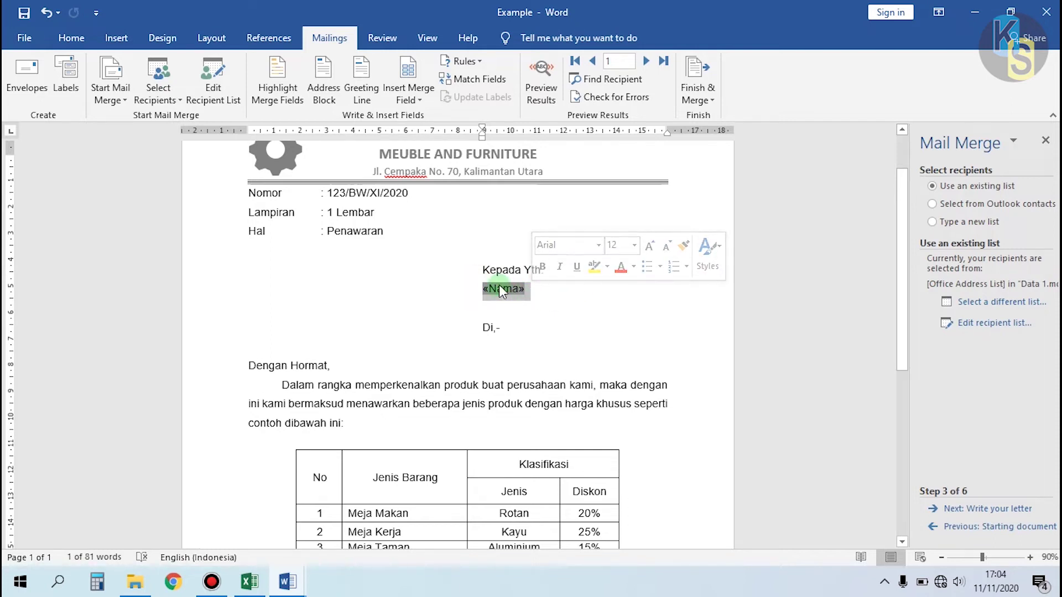
click(544, 292)
click(503, 289)
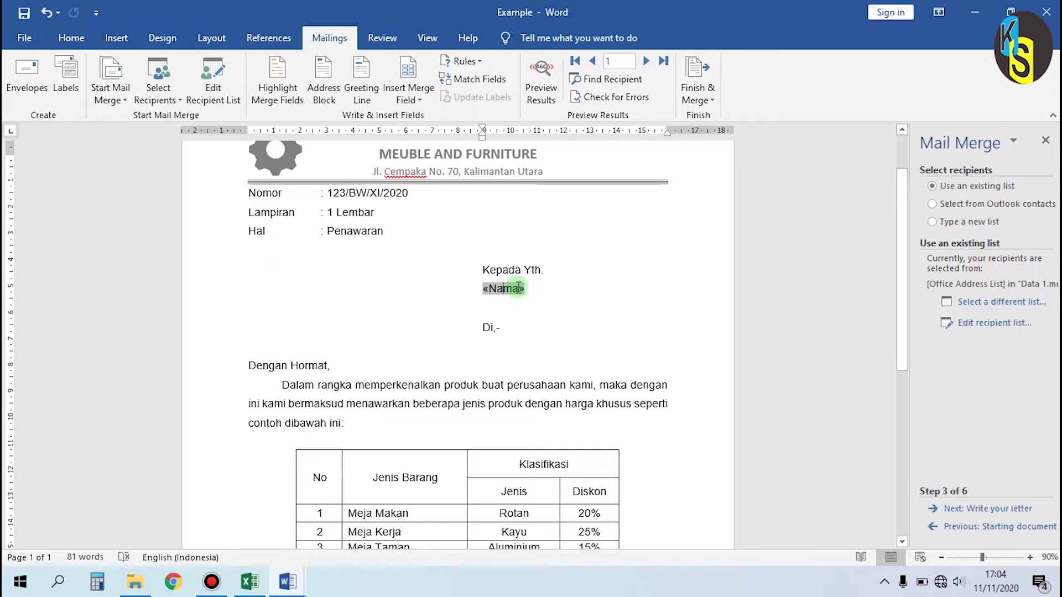
click(537, 287)
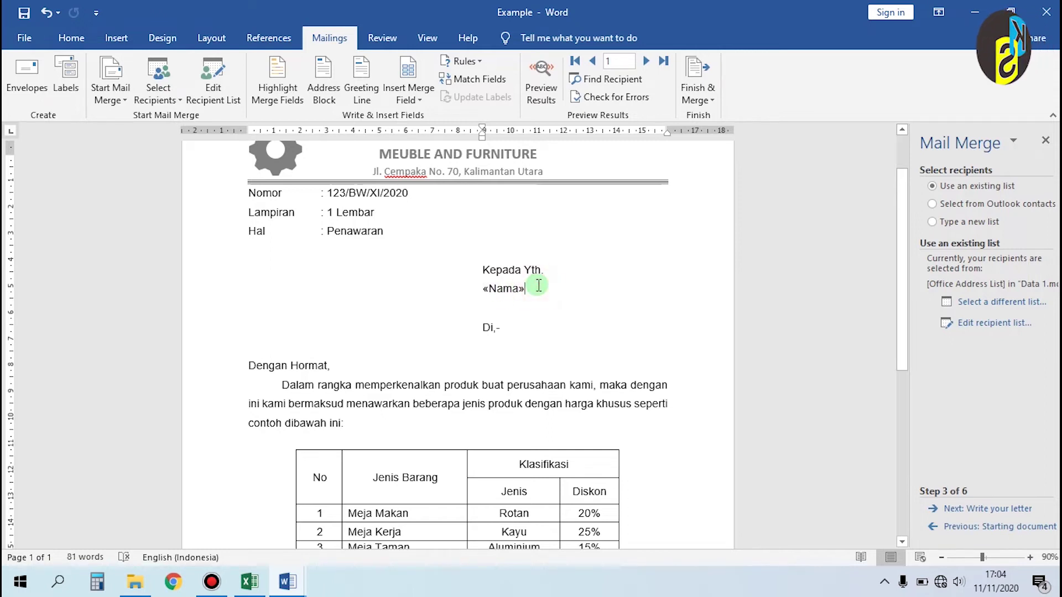
Insert the Perusahaan merge field on the empty line below the Nama field
click(510, 307)
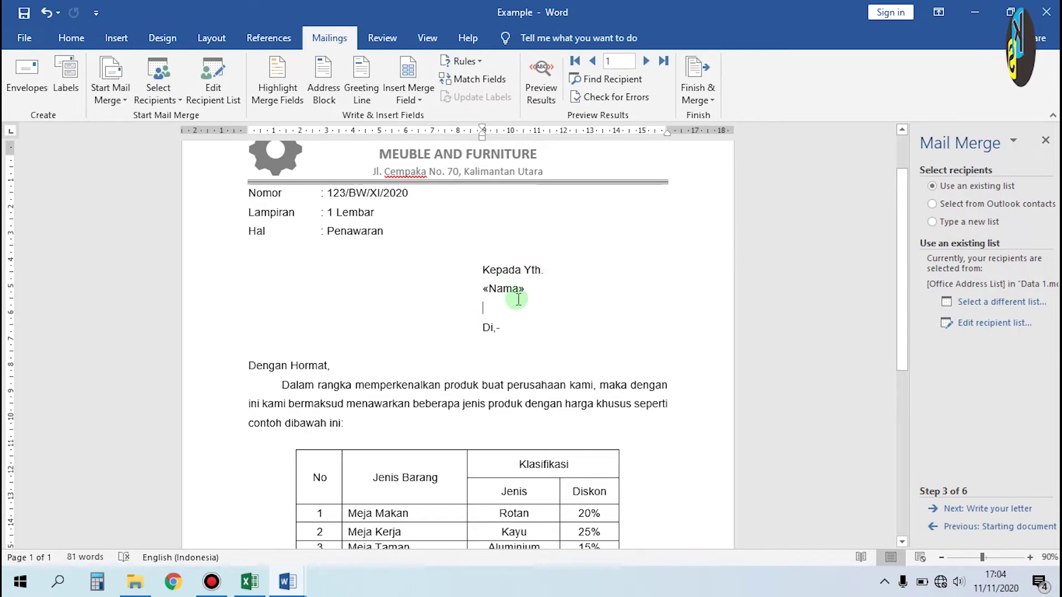
click(488, 307)
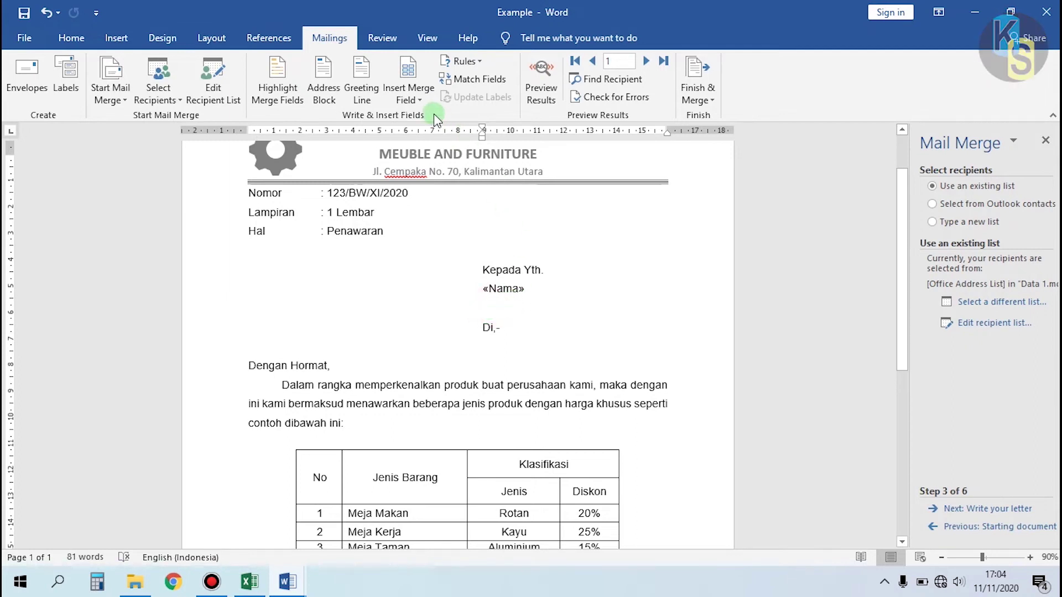
click(418, 100)
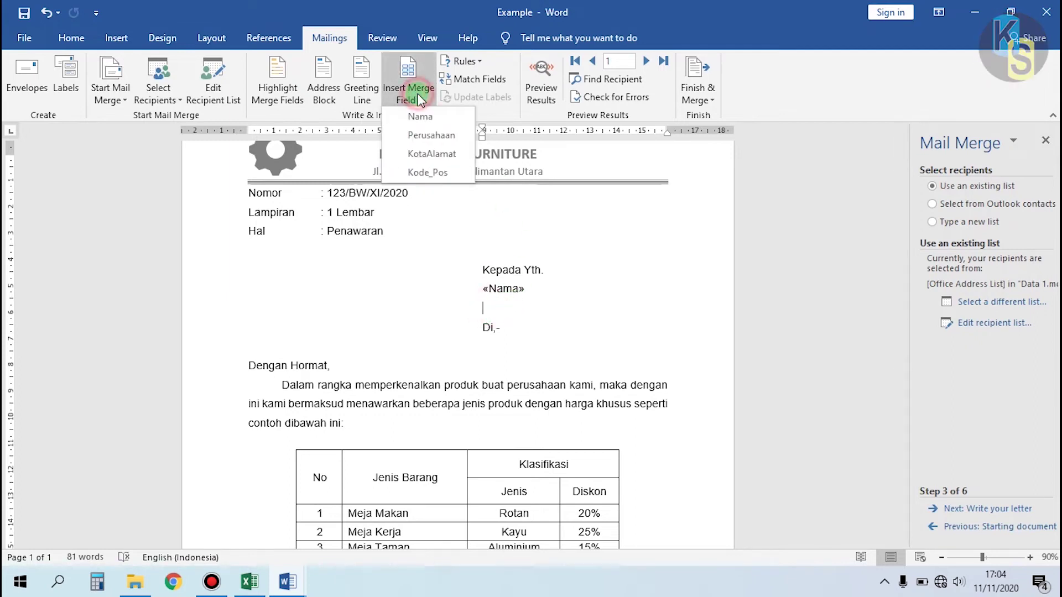
click(437, 136)
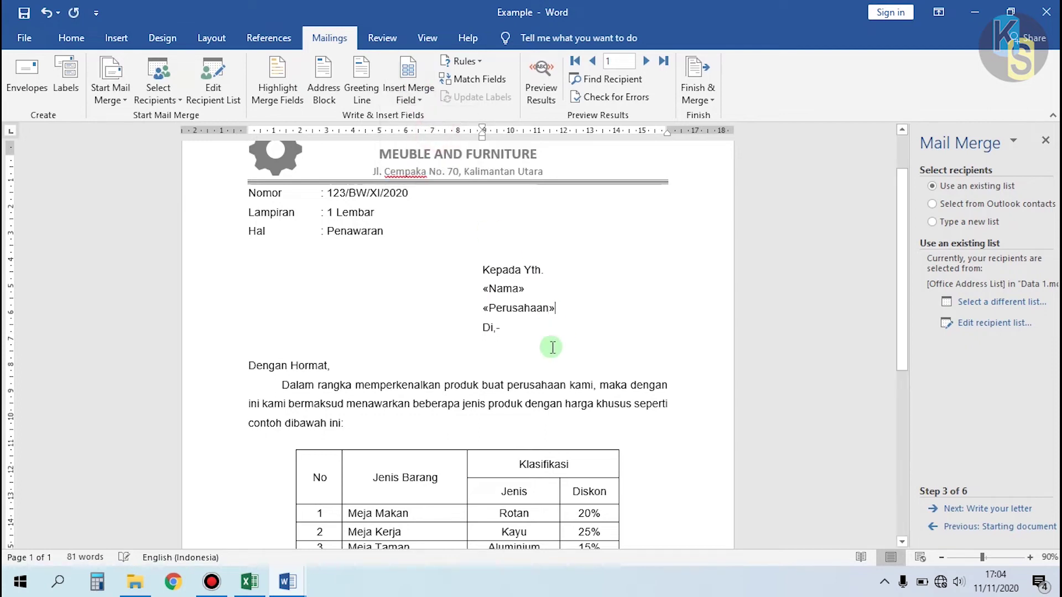
click(505, 308)
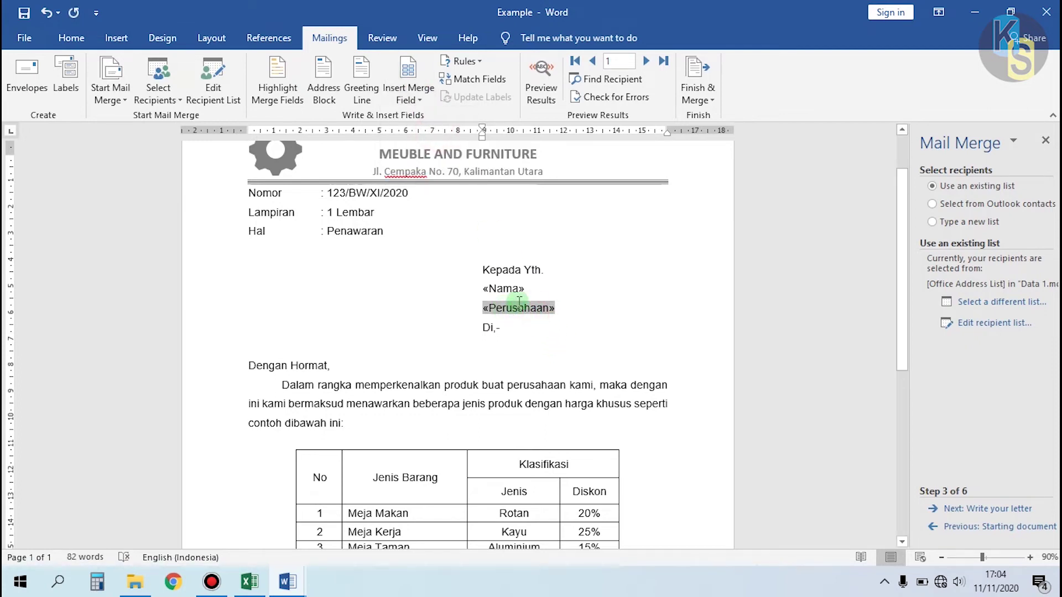
click(504, 290)
click(512, 310)
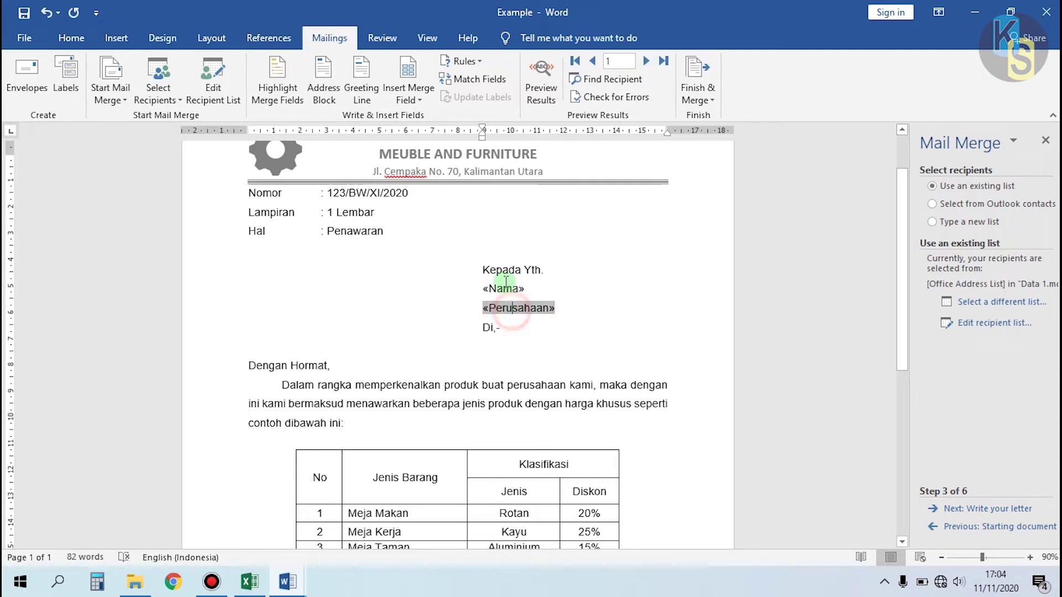
click(505, 289)
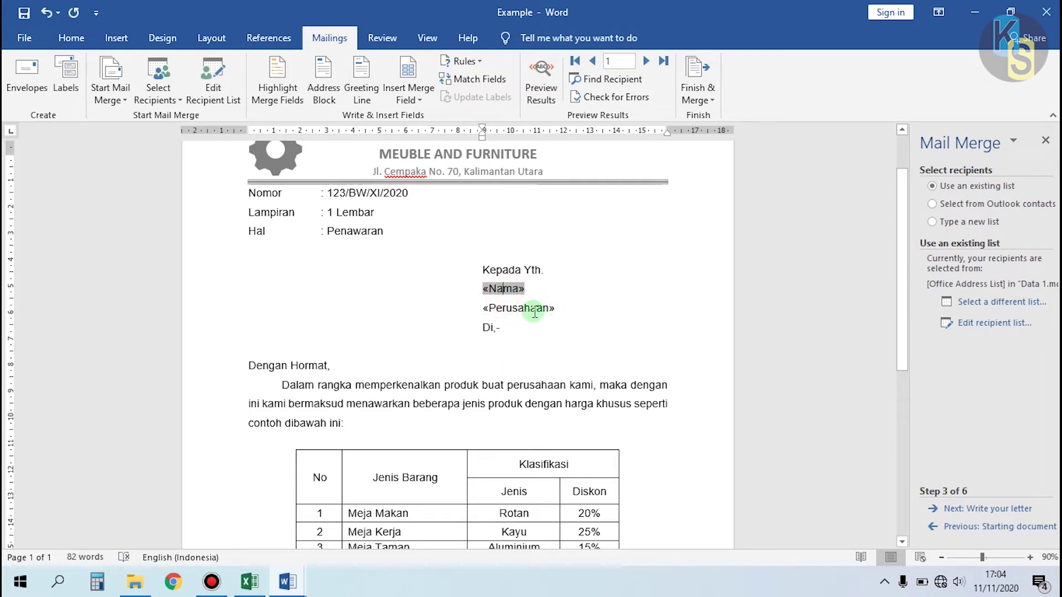
Insert the KotaAlamat and Kode_Pos merge fields, separated by a space, on the indented line below "Di,-"
click(510, 344)
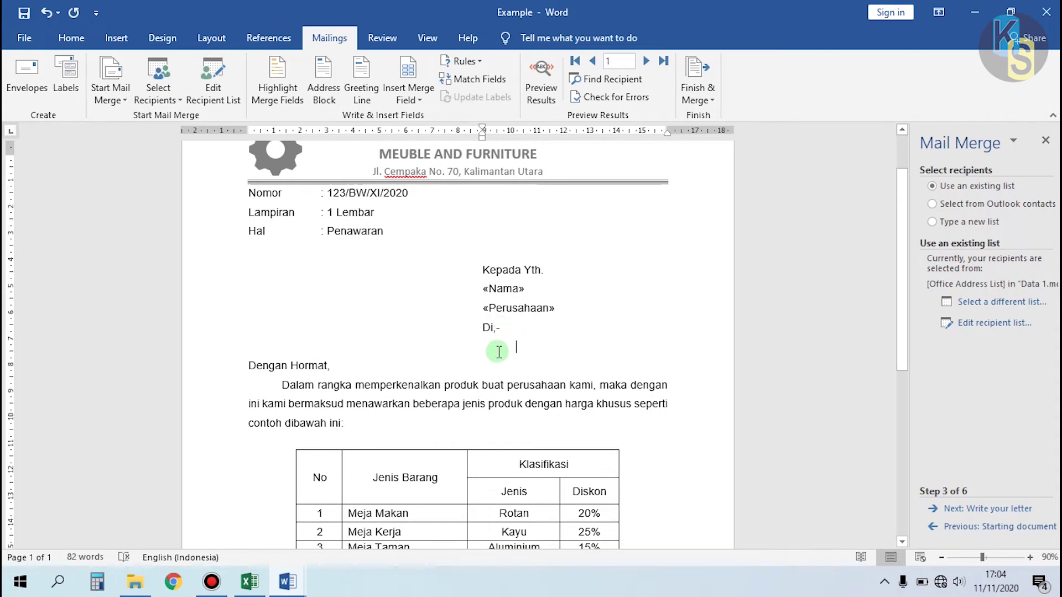
click(416, 95)
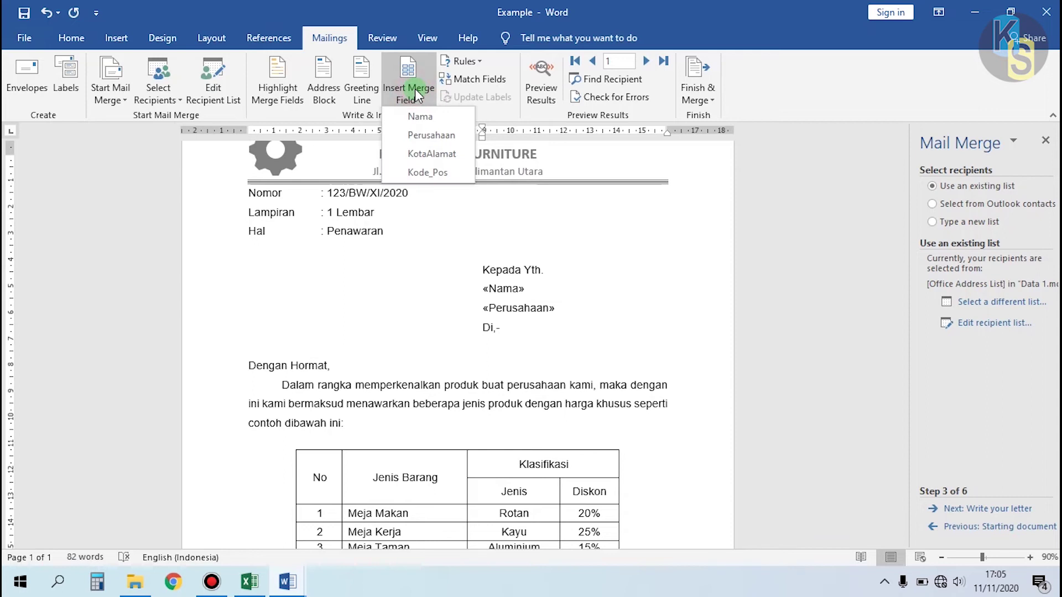
click(429, 155)
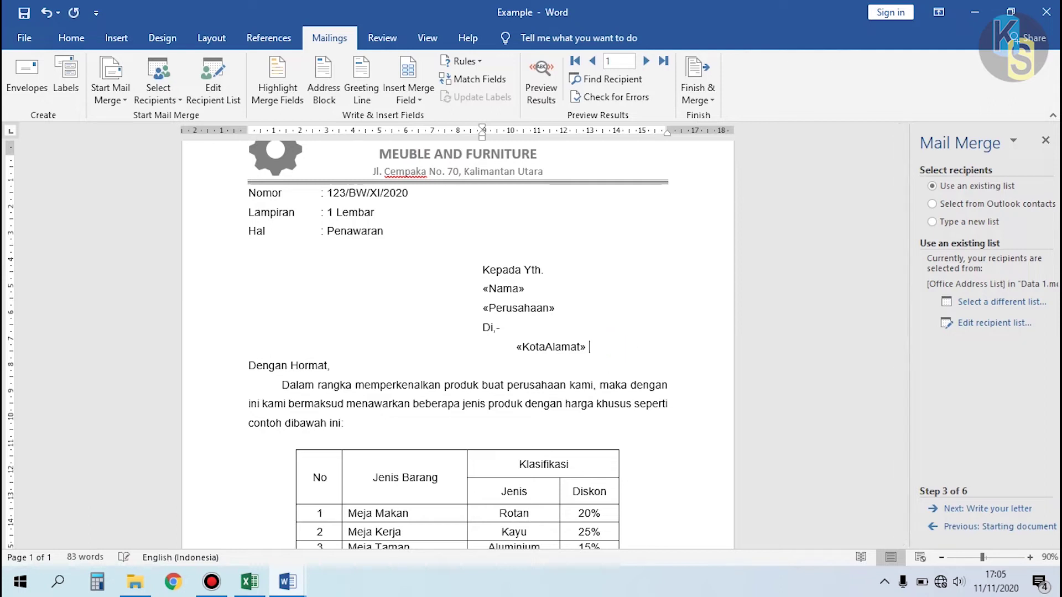
click(412, 100)
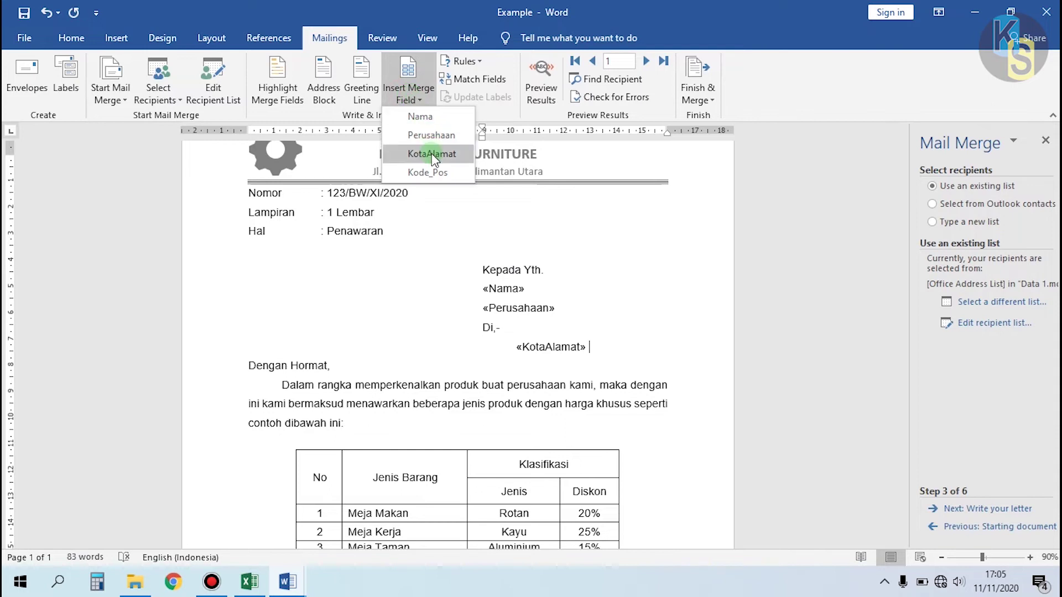
click(430, 172)
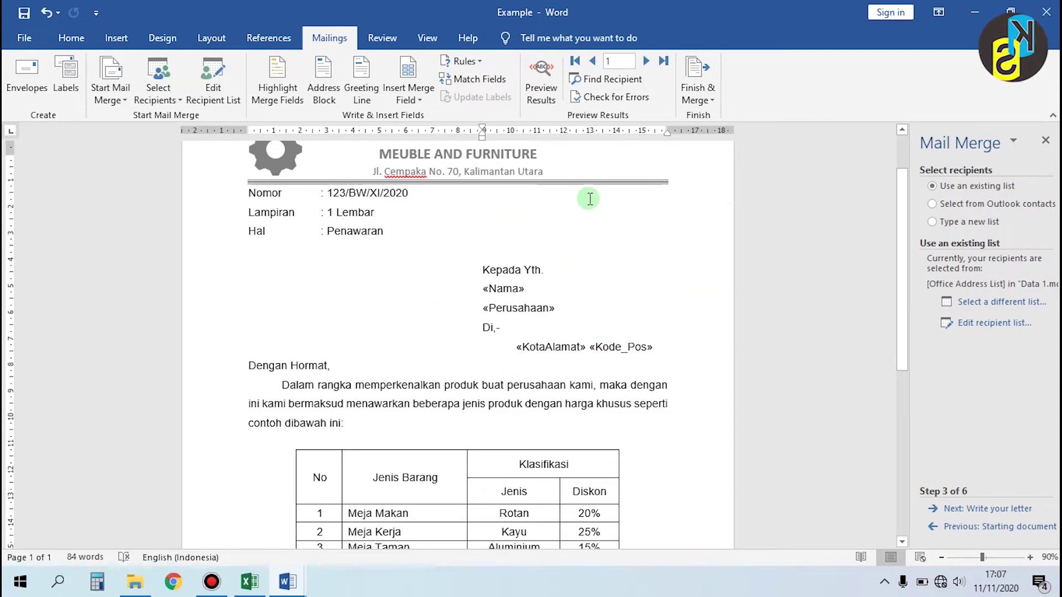
Start finishing the merge as individual editable documents
click(707, 100)
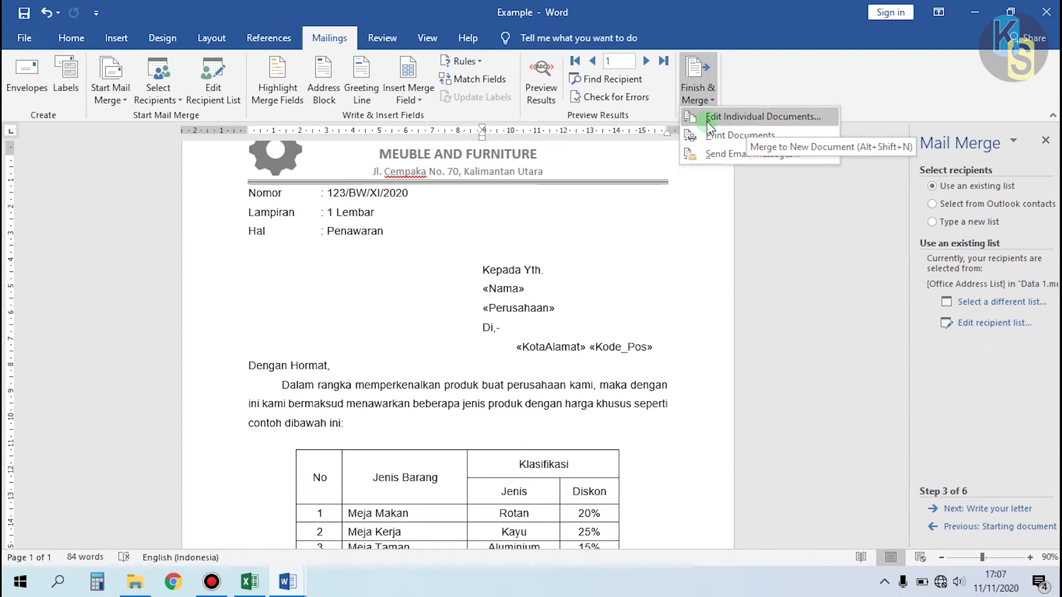
click(746, 121)
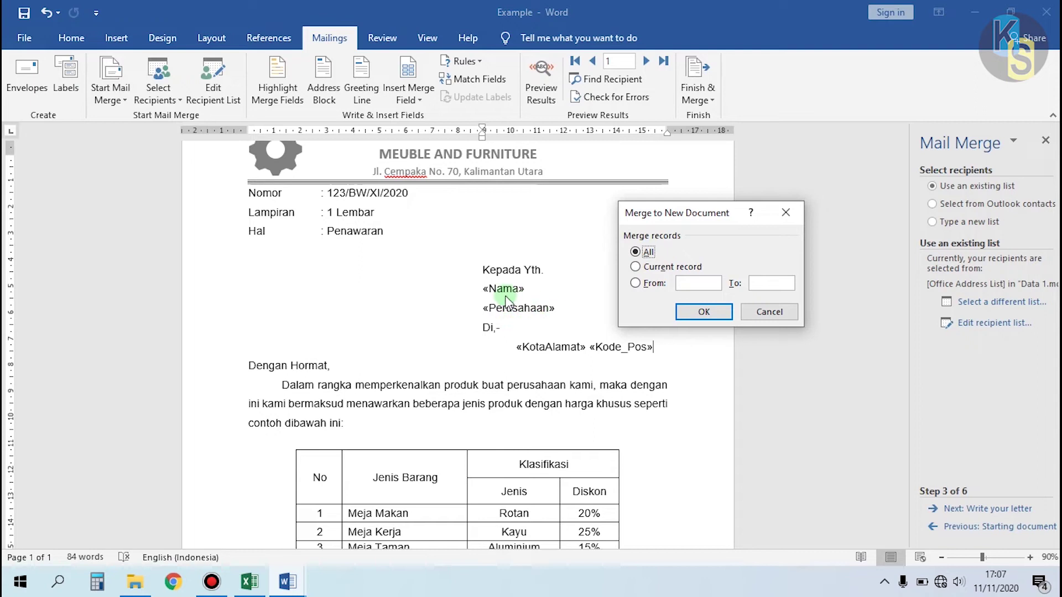
Limit the merge to records 1 through 5
click(636, 283)
click(703, 284)
click(757, 283)
text(5)
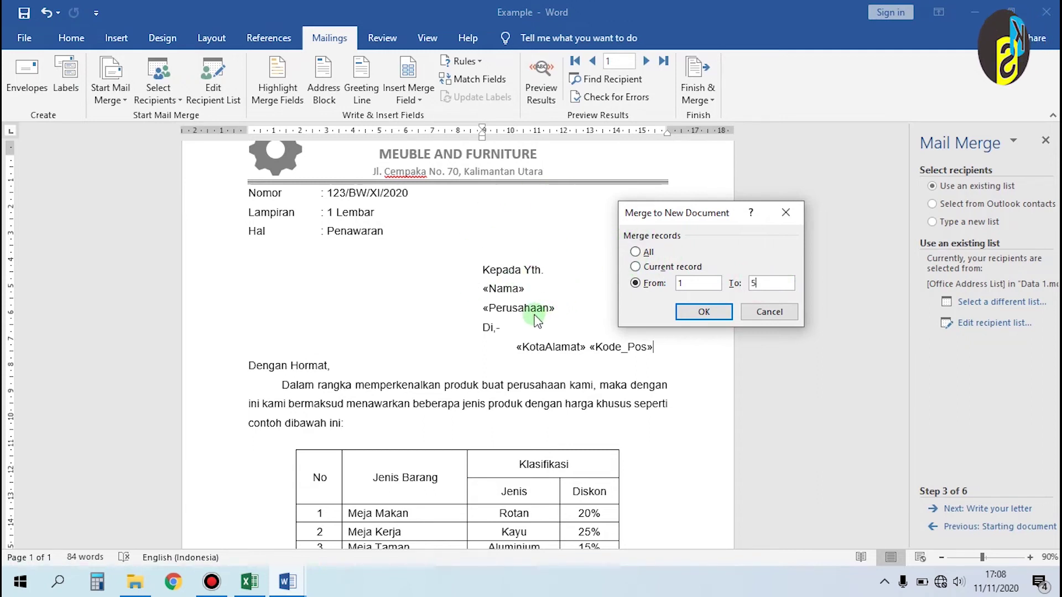
Set the merge to include all records and generate the letters in a new document
click(641, 252)
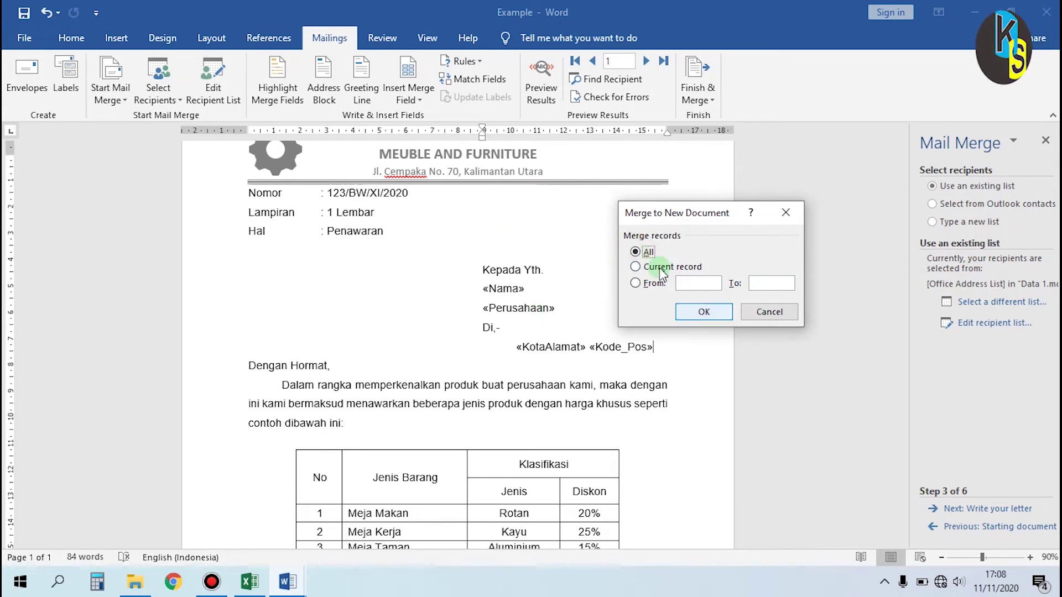
click(707, 312)
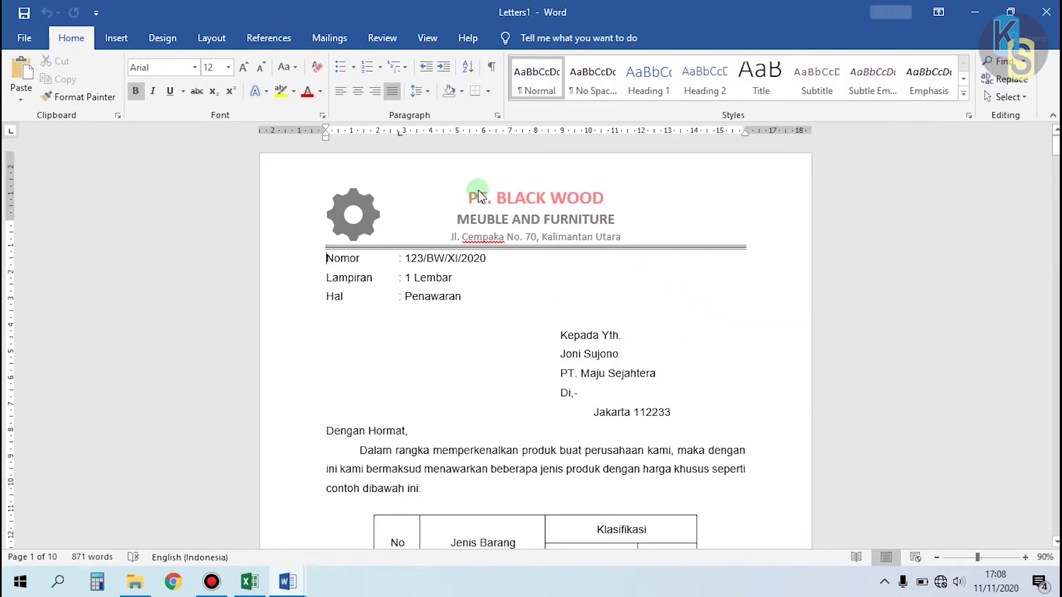
Look through the merged letters in the Letters1 document, from the first recipient to the last, and return to the beginning
key(alt+Tab)
mouse_move(293, 590)
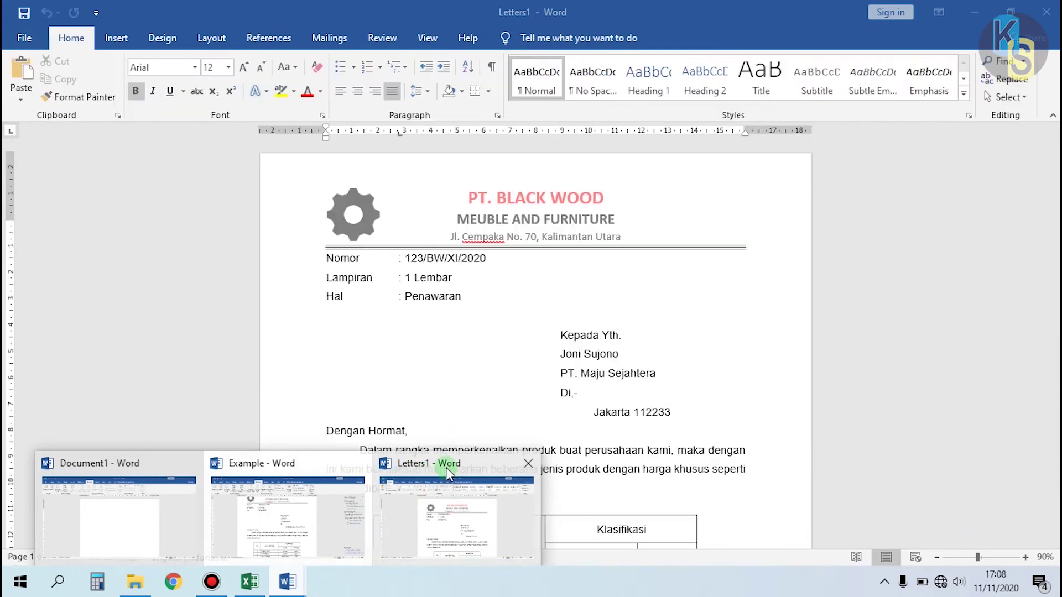
click(446, 467)
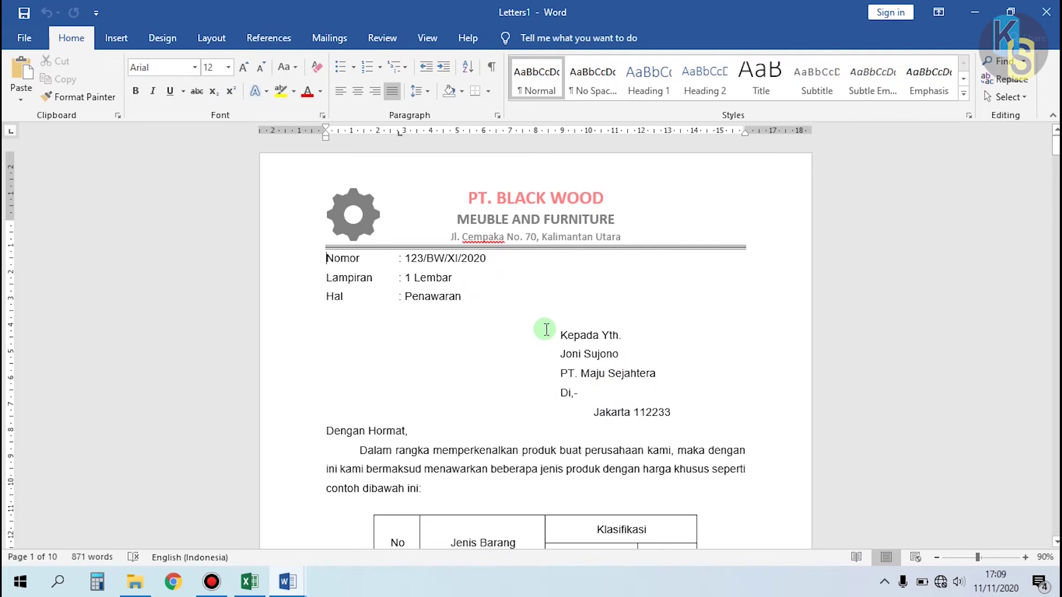
scroll(545, 330, down, 10)
scroll(545, 329, down, 3)
scroll(544, 328, up, 3)
scroll(545, 328, down, 3)
scroll(544, 329, down, 12)
scroll(545, 329, down, 10)
scroll(537, 332, down, 7)
scroll(542, 329, down, 10)
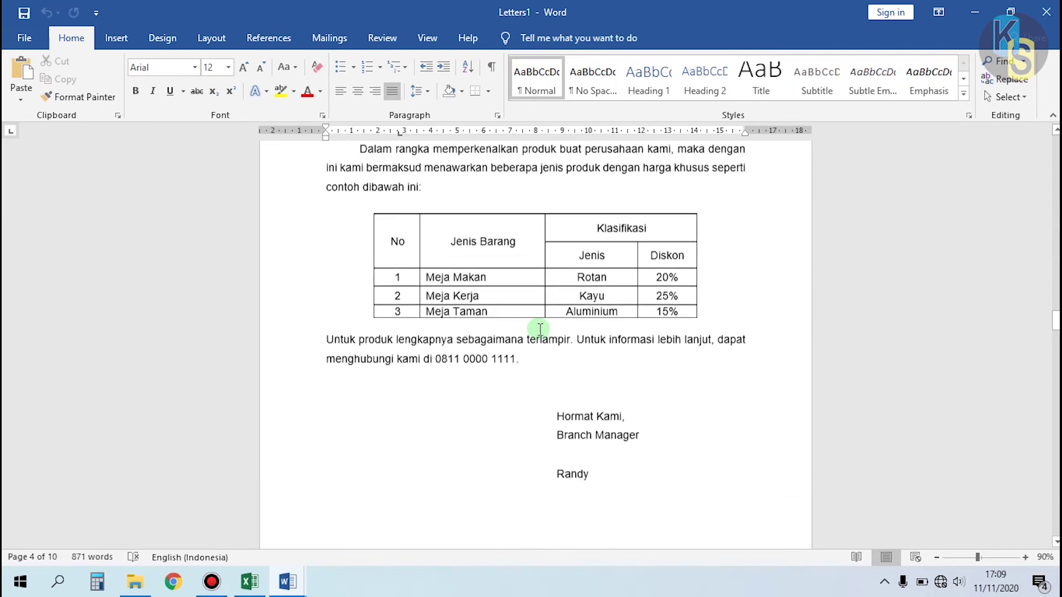
scroll(539, 330, down, 10)
scroll(538, 330, down, 10)
scroll(536, 326, down, 10)
scroll(537, 321, down, 10)
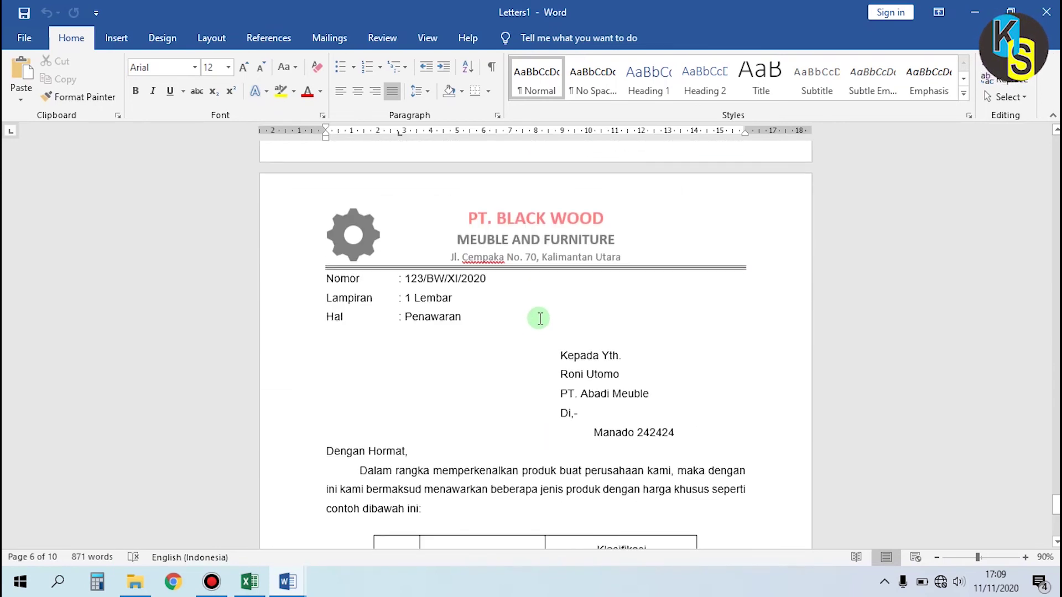
scroll(539, 320, down, 6)
click(535, 320)
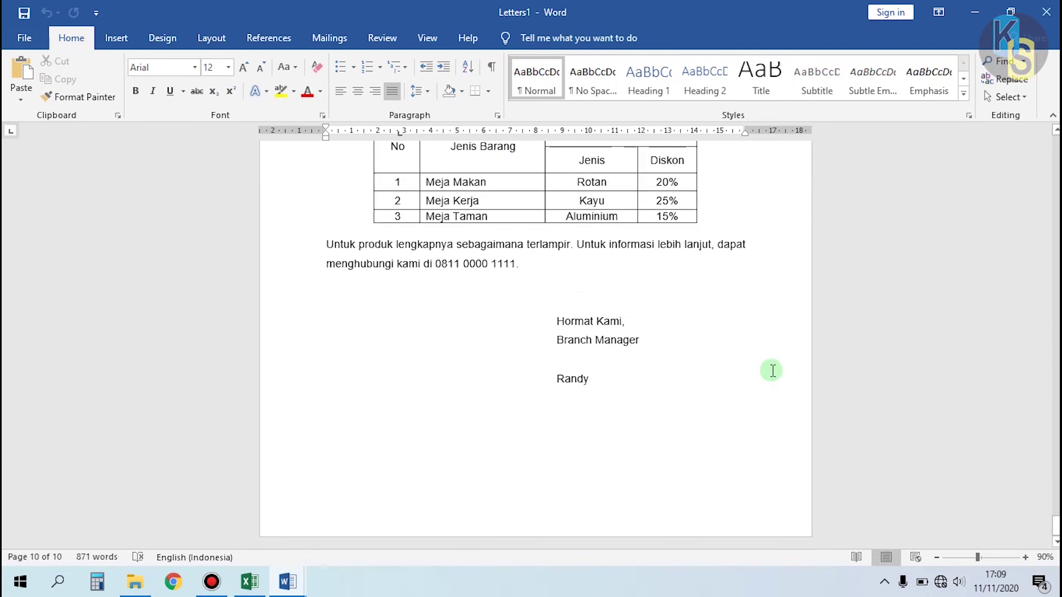
drag(1053, 531, 1056, 138)
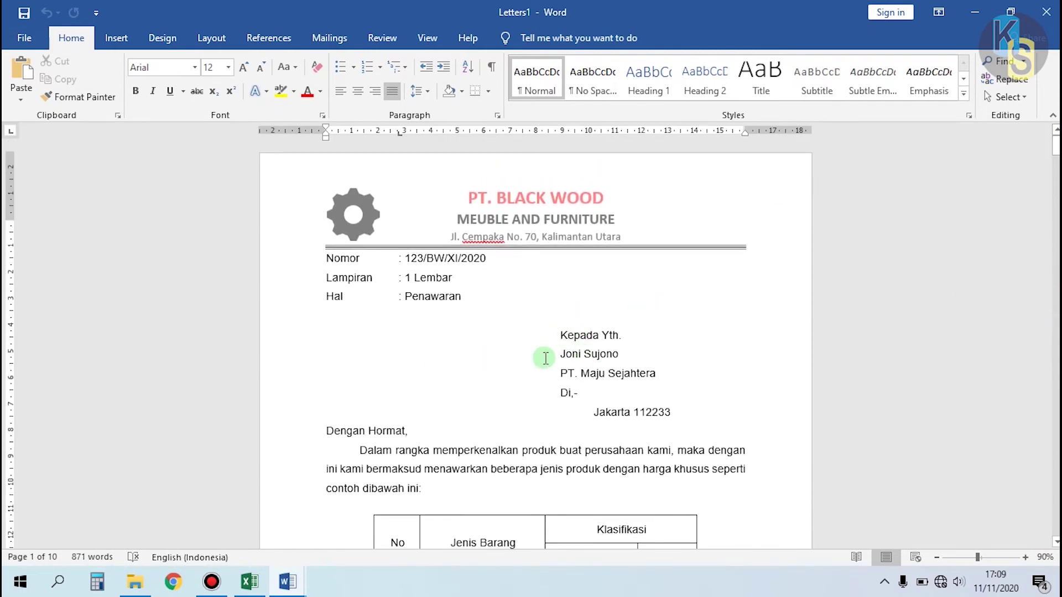
click(636, 338)
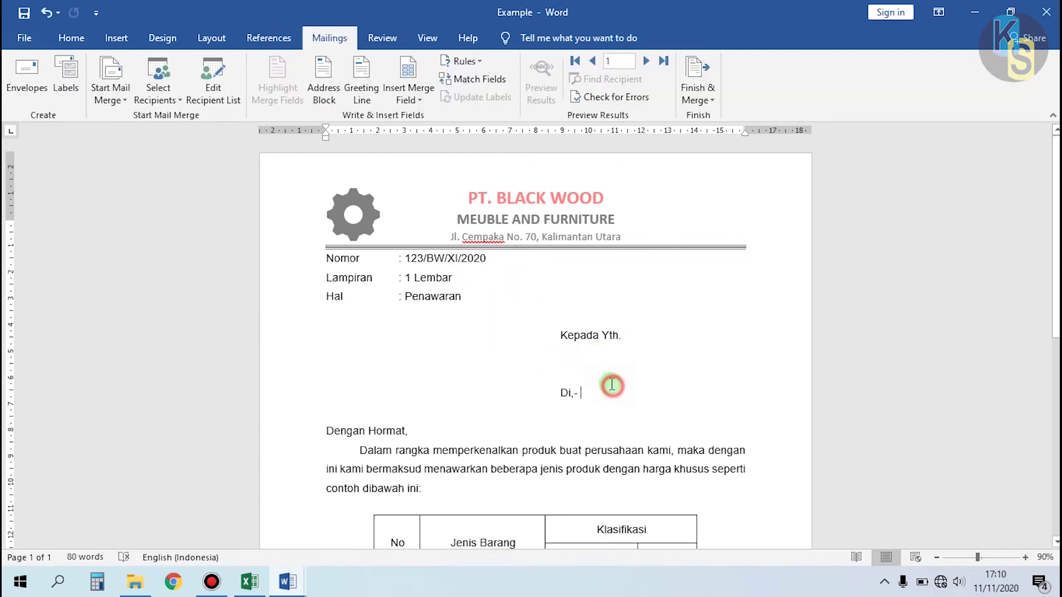
Switch to the List workbook in Excel, leave the open cell edit and review the recipient table
click(596, 347)
click(572, 360)
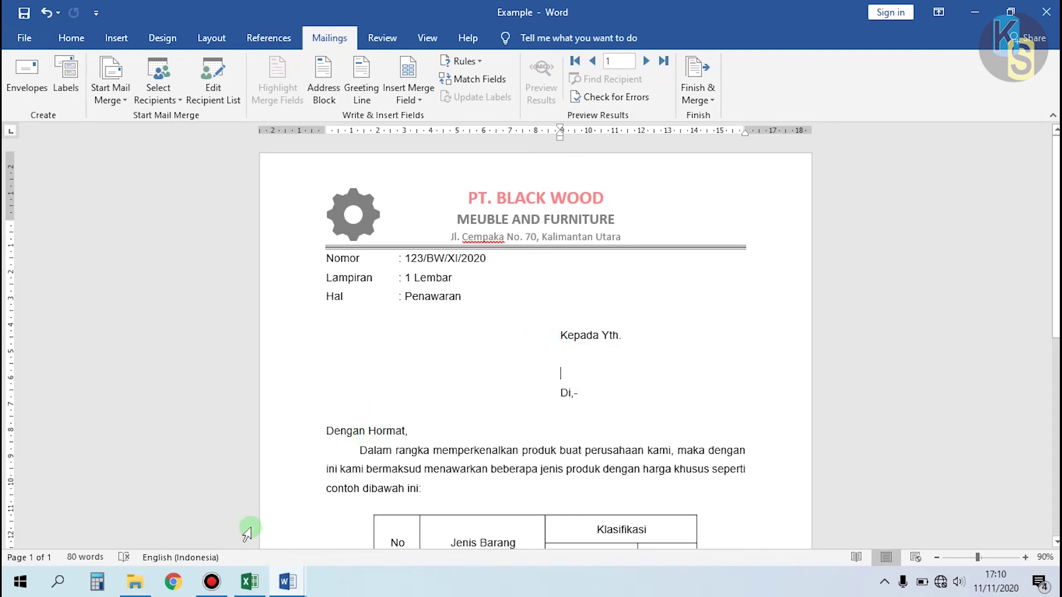
mouse_move(251, 581)
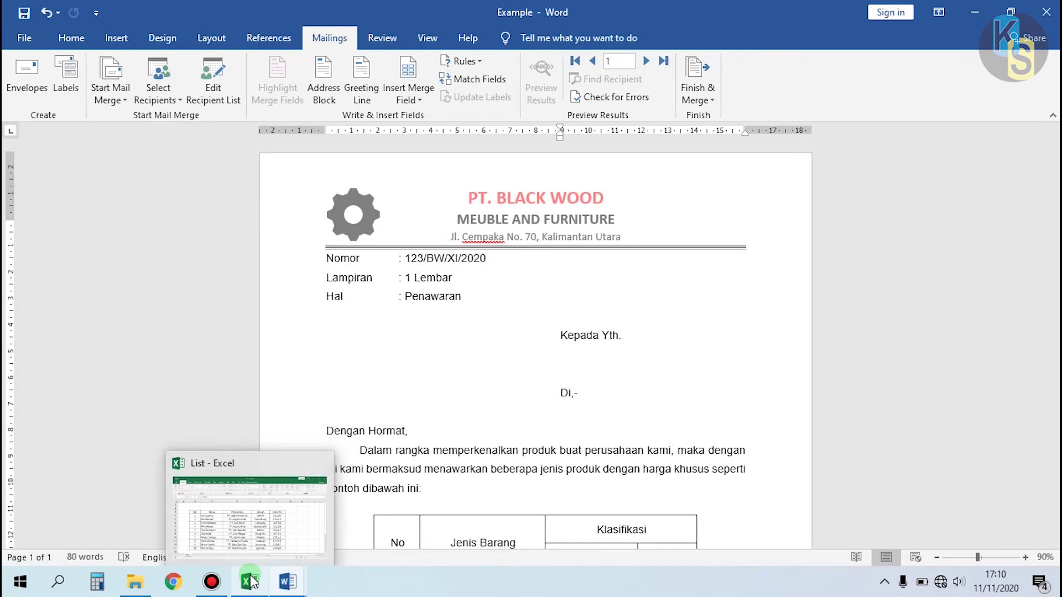
click(250, 581)
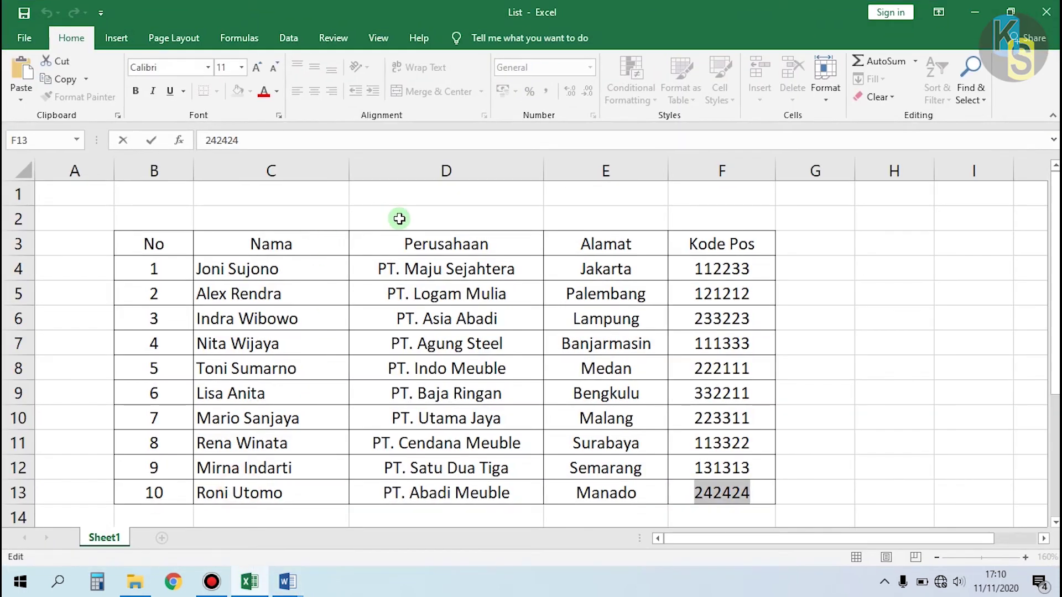
click(789, 324)
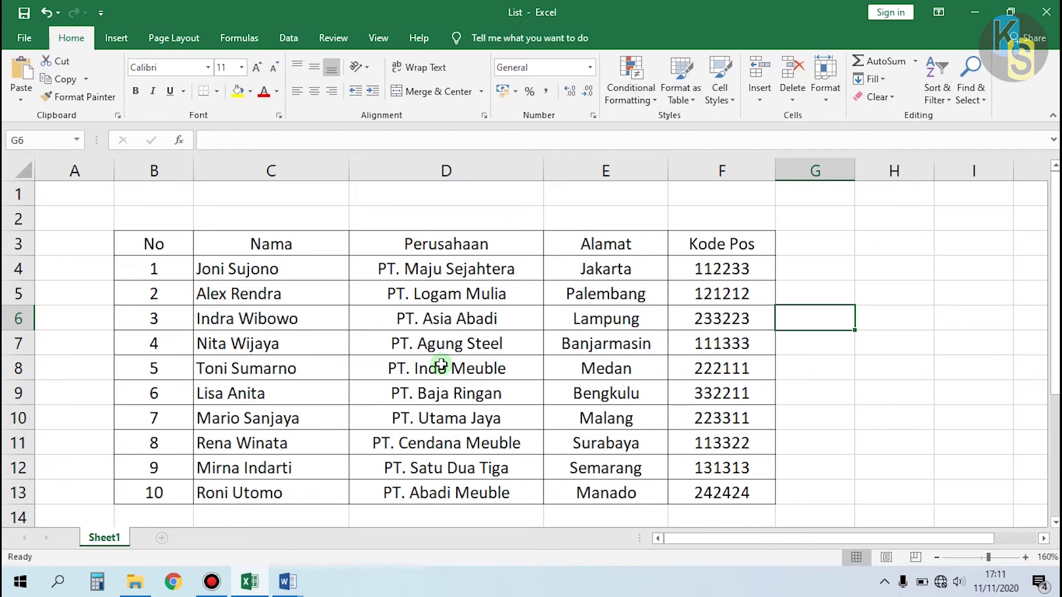
Switch back to the Example document in Word and run the mail merge wizard for letters, using the current document, up to recipient selection
click(287, 578)
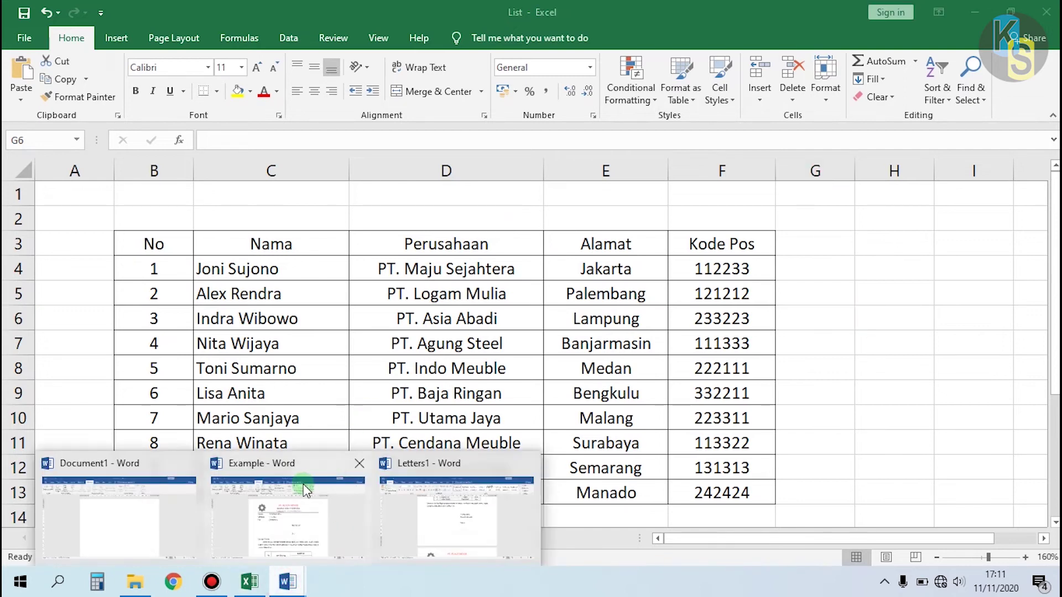
click(288, 486)
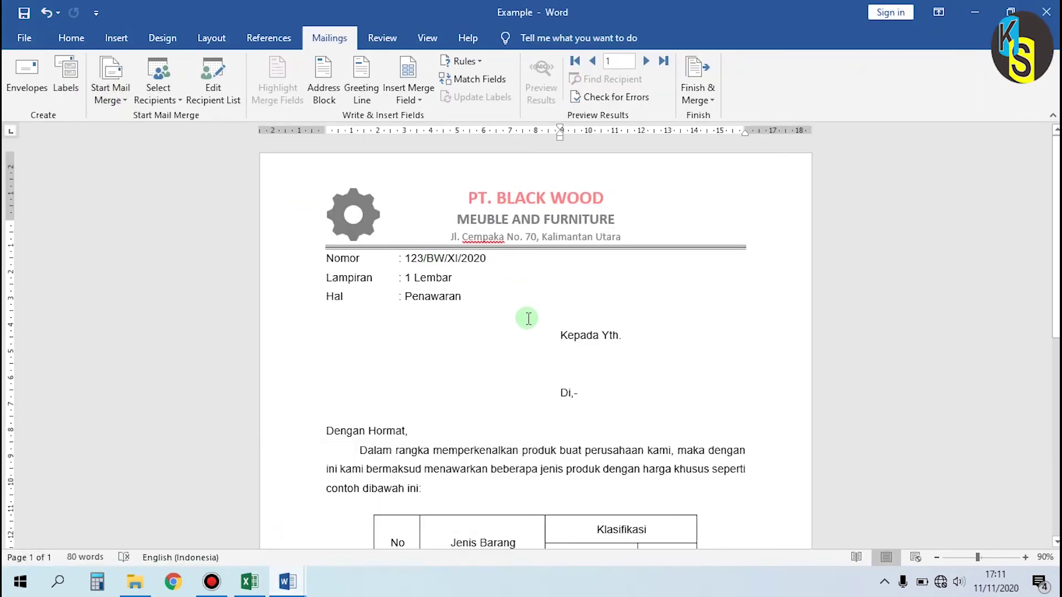
click(123, 104)
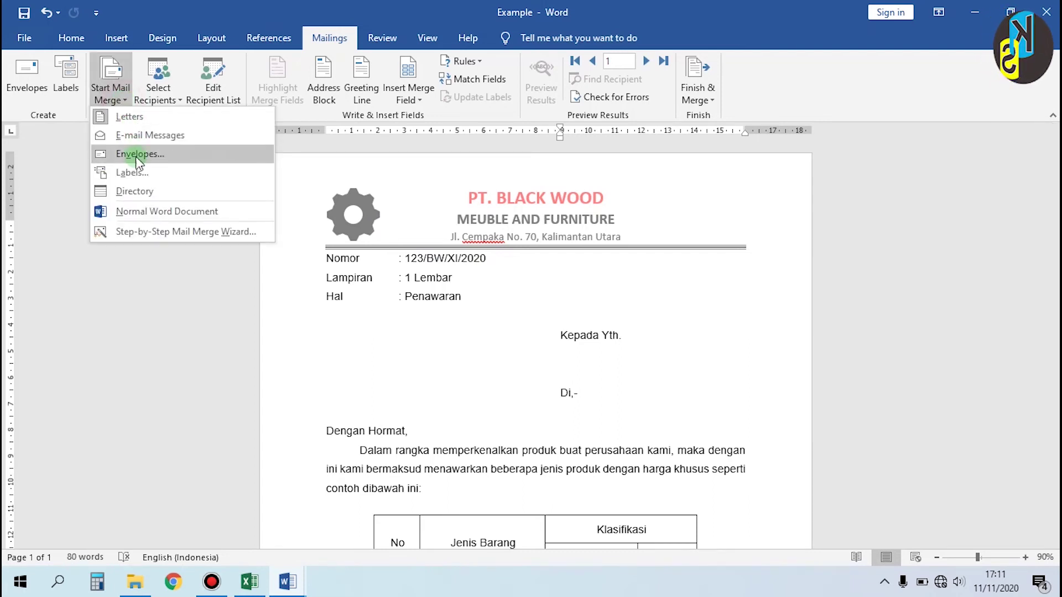
click(147, 232)
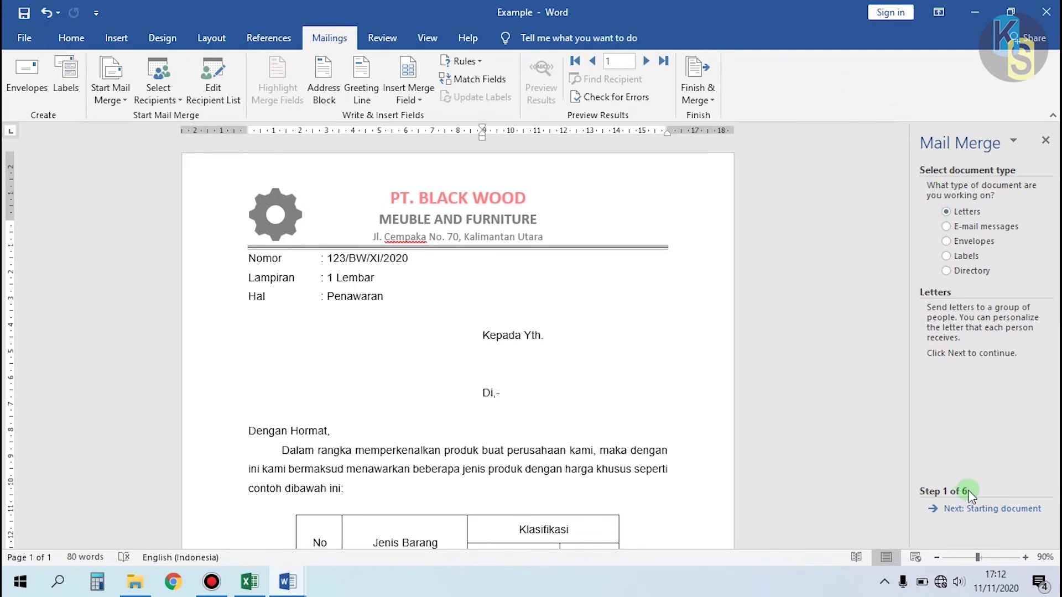
click(972, 511)
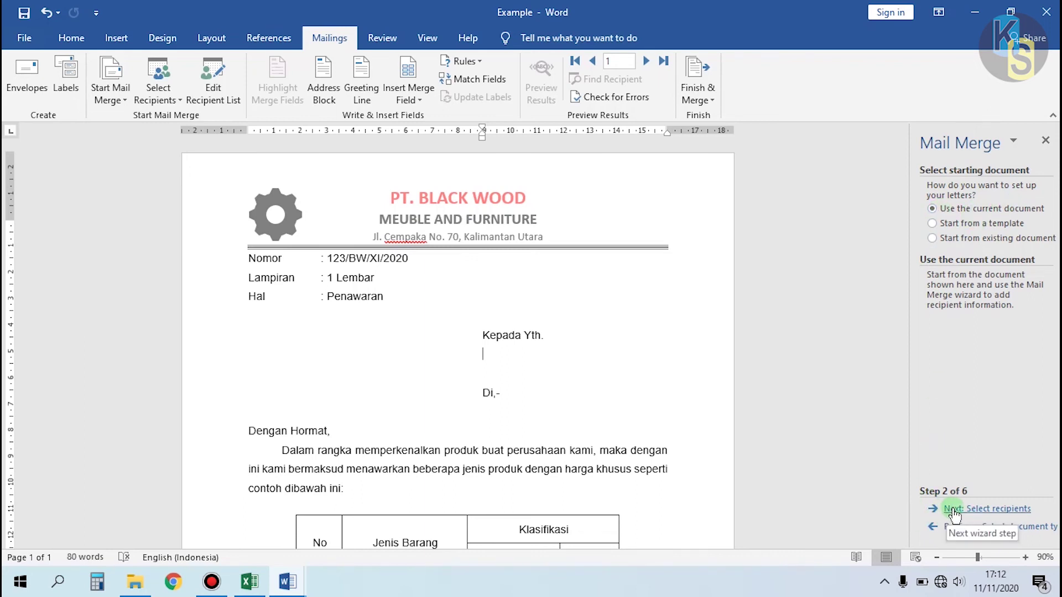
click(989, 510)
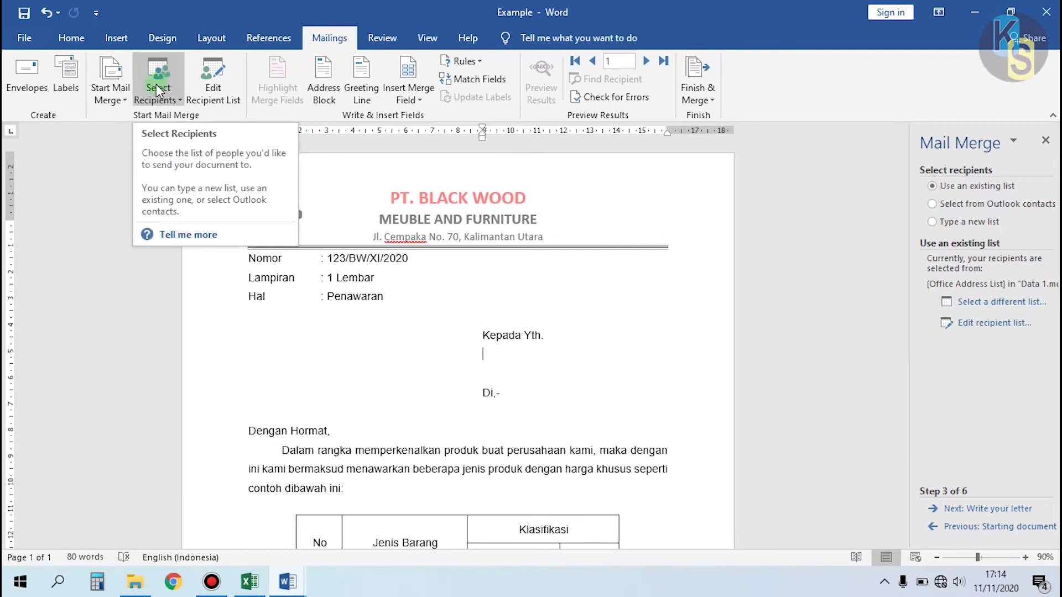
Use Sheet1$ of the List workbook as the recipient list, with the first row as column headers and all recipients included
click(978, 305)
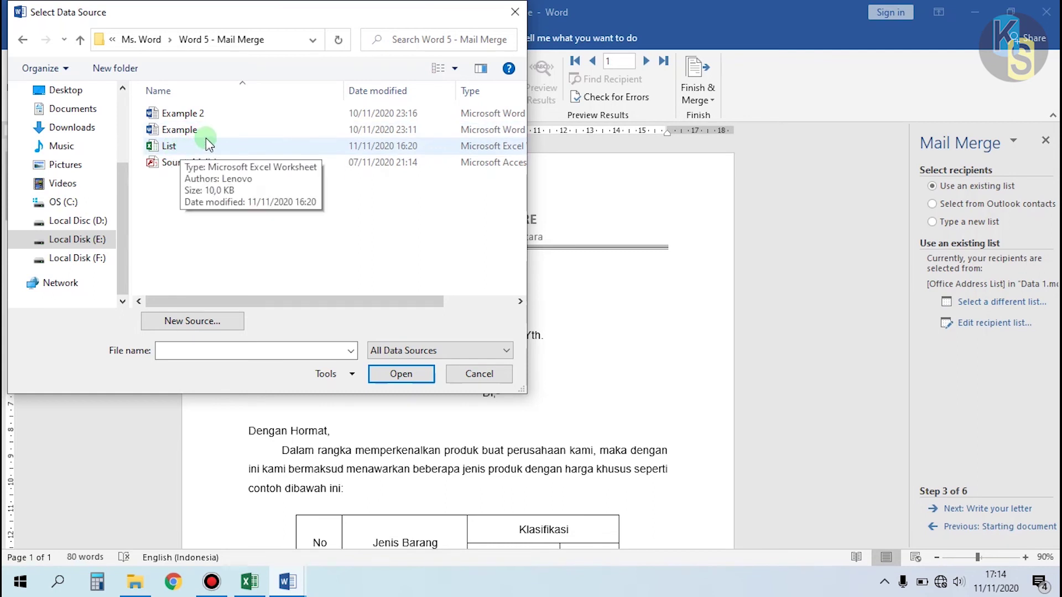
click(173, 147)
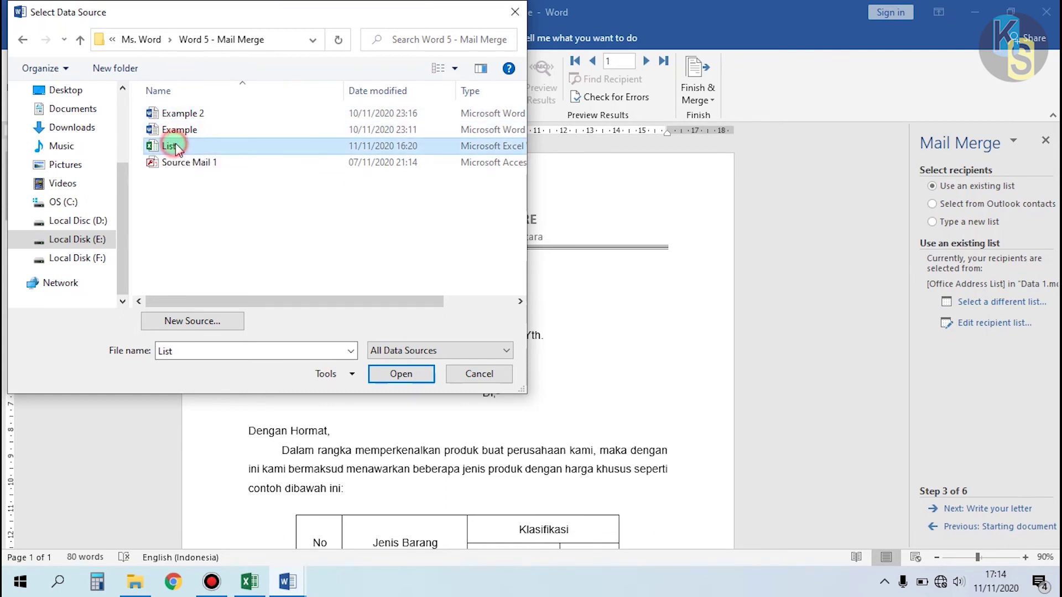
click(403, 374)
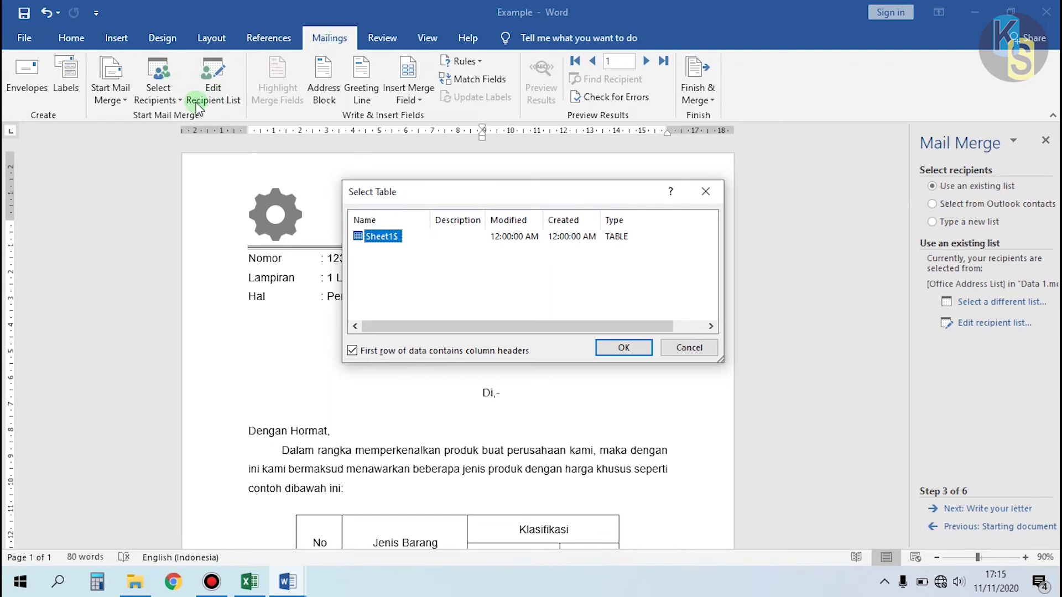
click(629, 347)
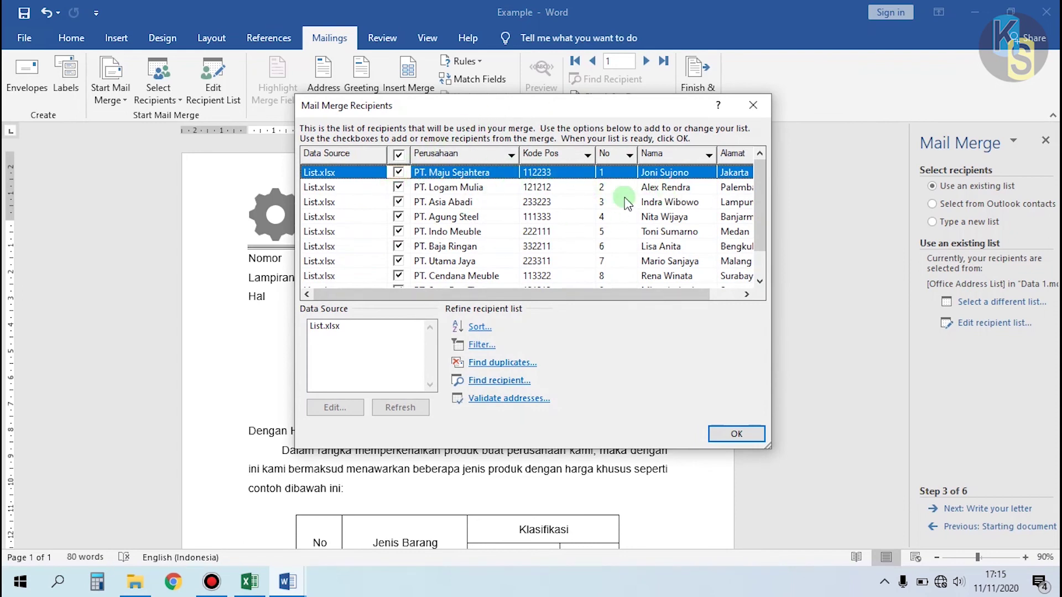
click(734, 429)
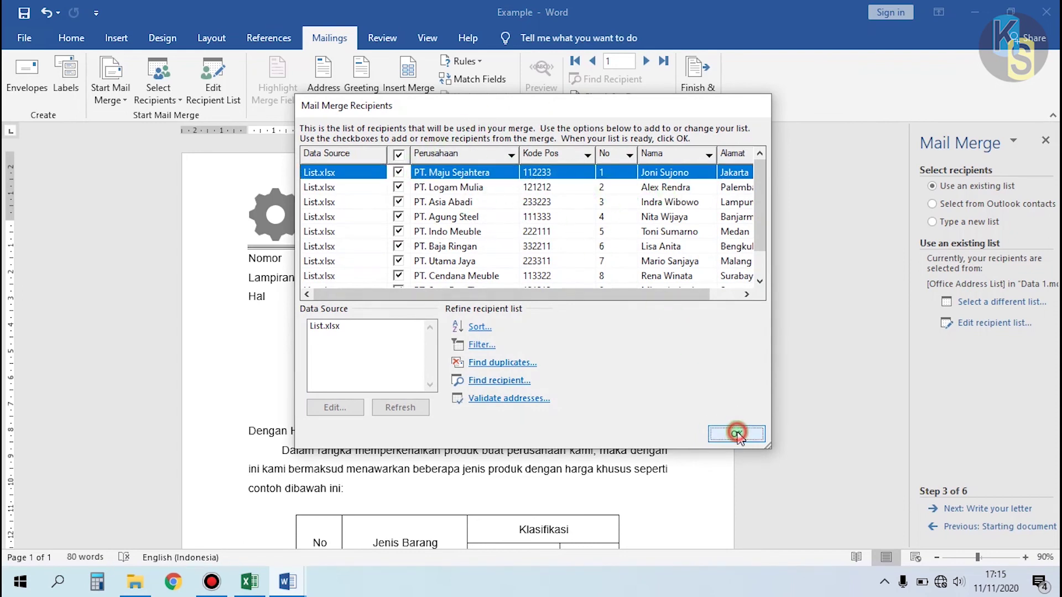
Compare the available merge fields with the column headers of the table in the List workbook in Excel
click(490, 356)
click(501, 370)
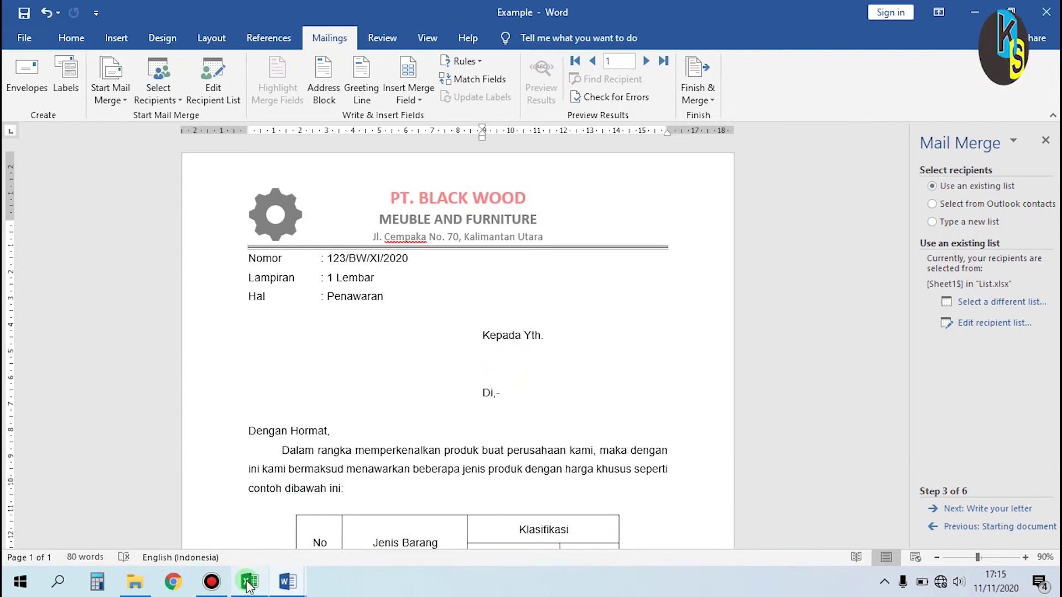
click(440, 344)
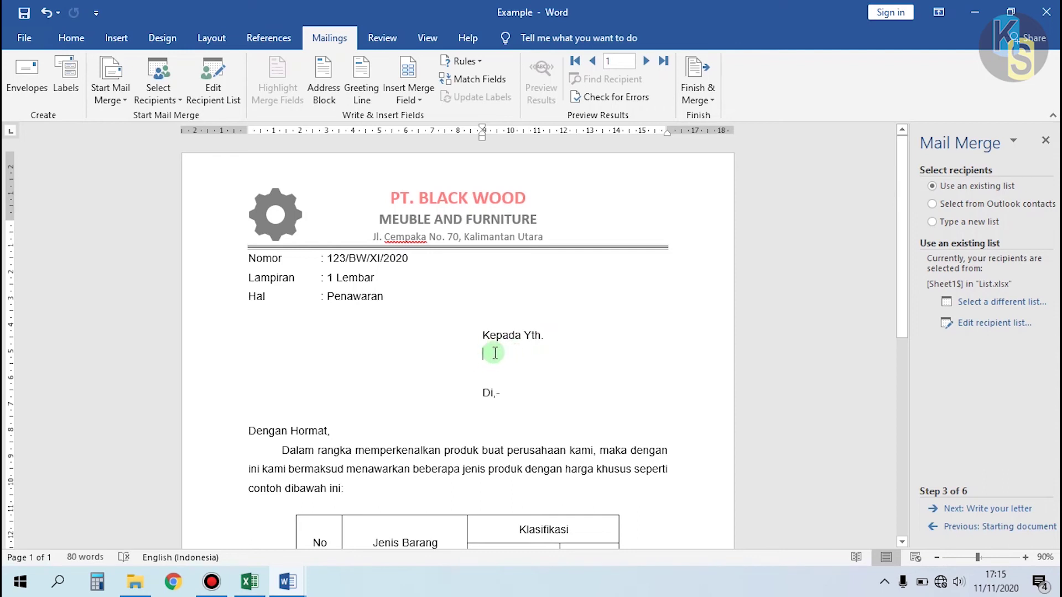
click(419, 102)
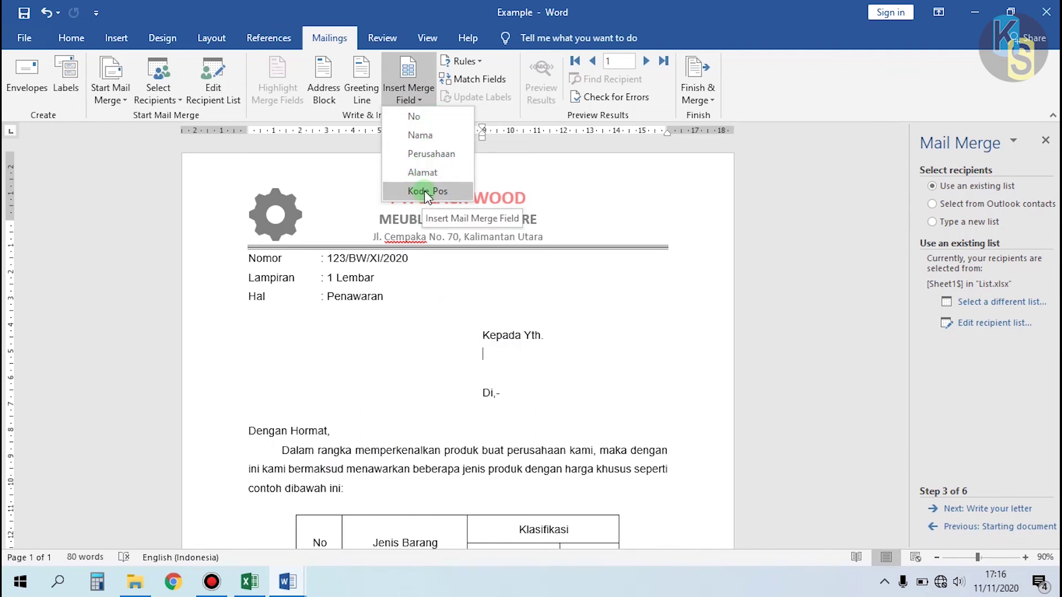
click(249, 581)
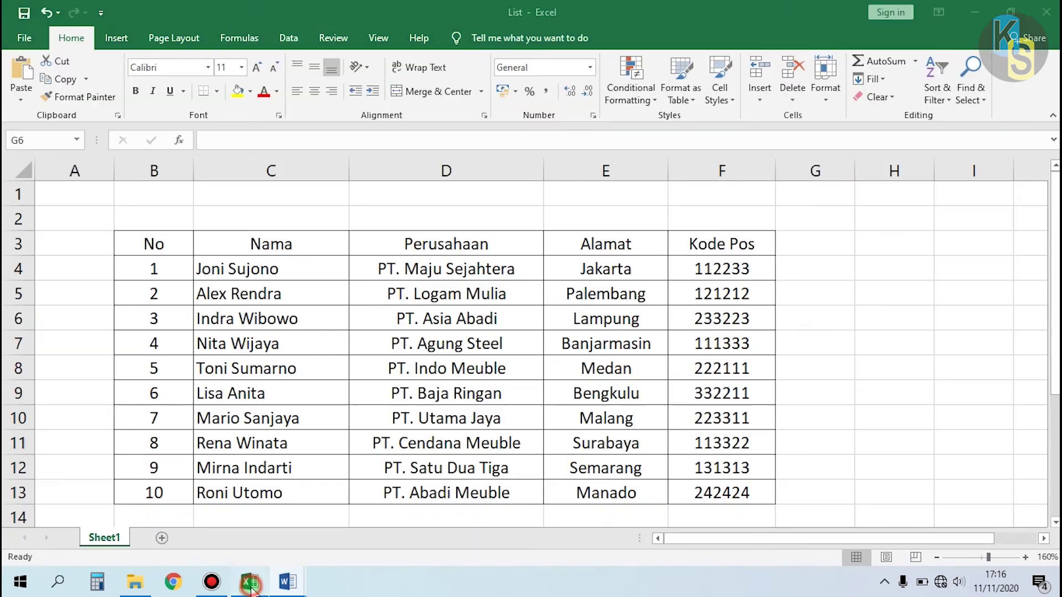
click(160, 244)
click(269, 241)
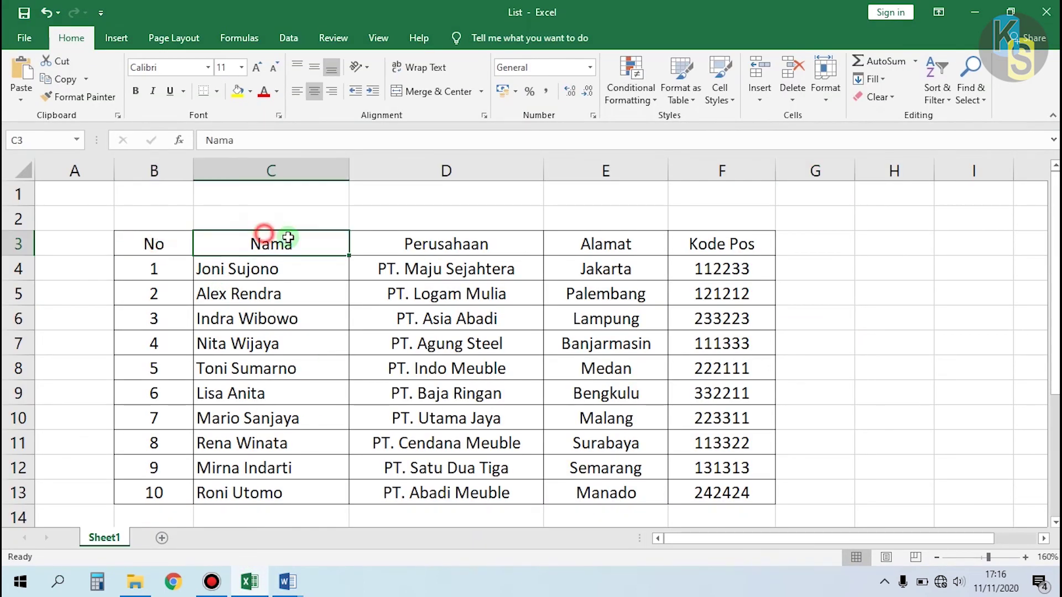
click(419, 244)
click(585, 243)
click(715, 244)
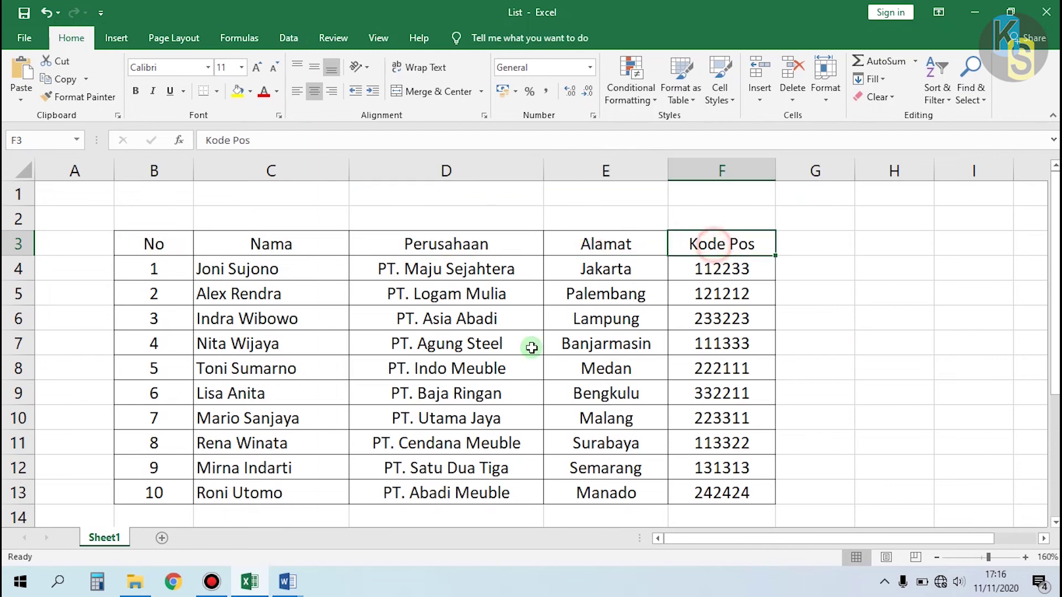
Switch back to the Example document in Word and insert the Nama and Perusahaan merge fields on the two lines below "Kepada Yth."
mouse_move(287, 581)
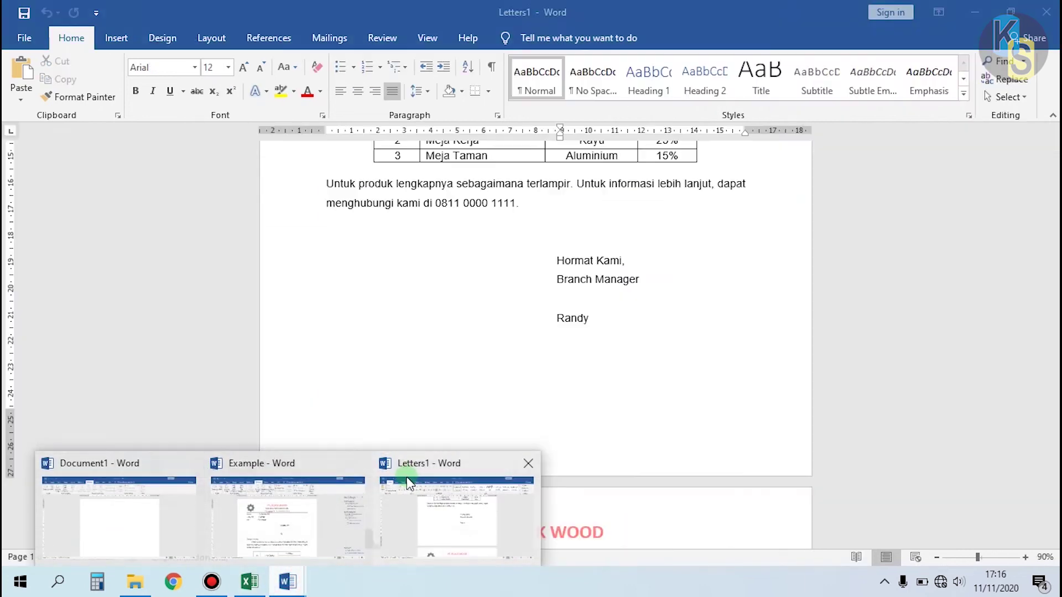
click(284, 474)
click(491, 351)
click(411, 95)
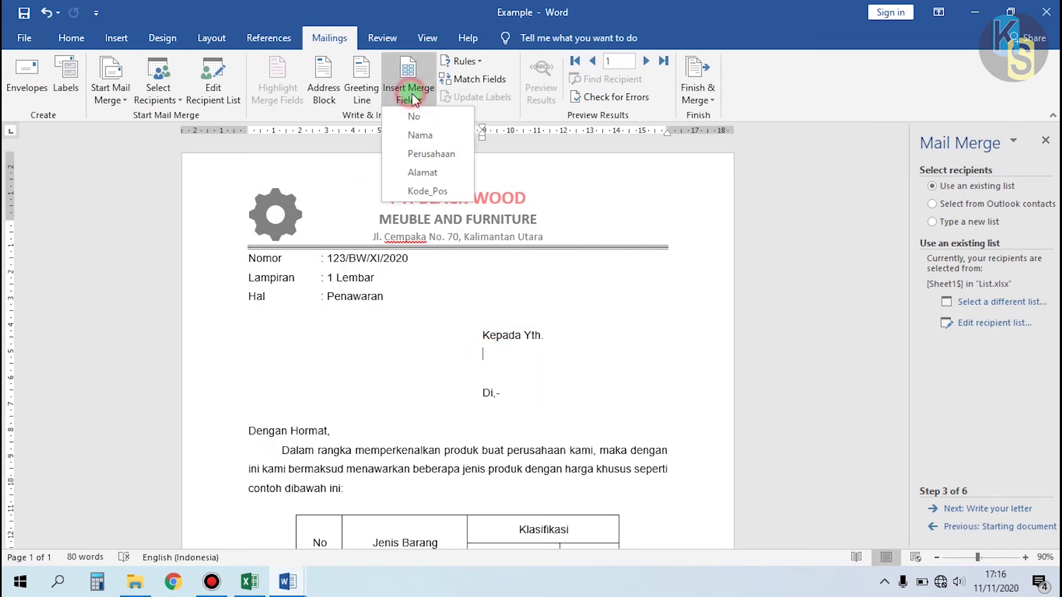
click(427, 136)
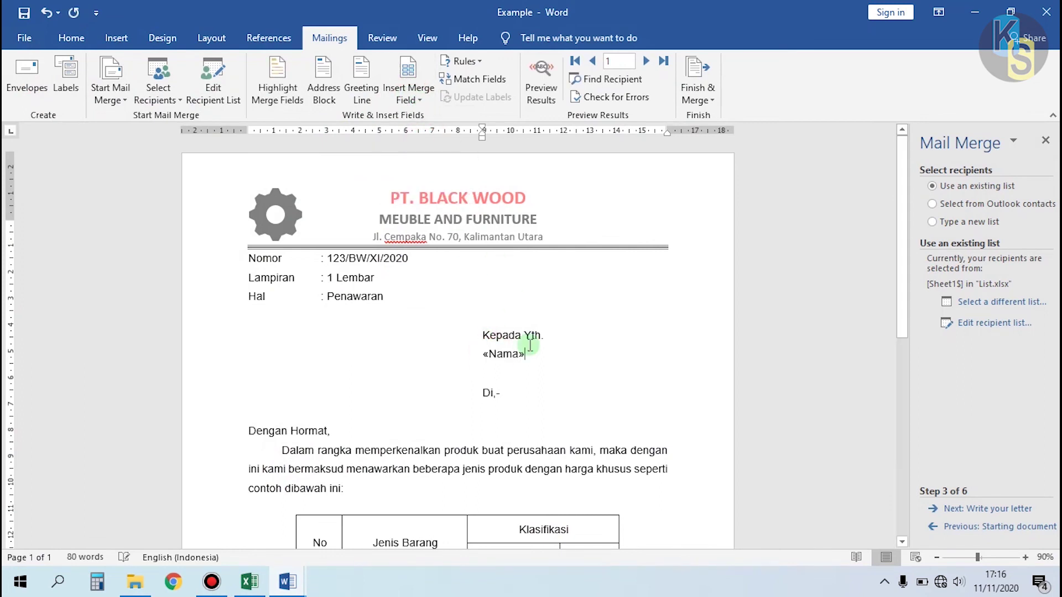
click(497, 372)
click(410, 97)
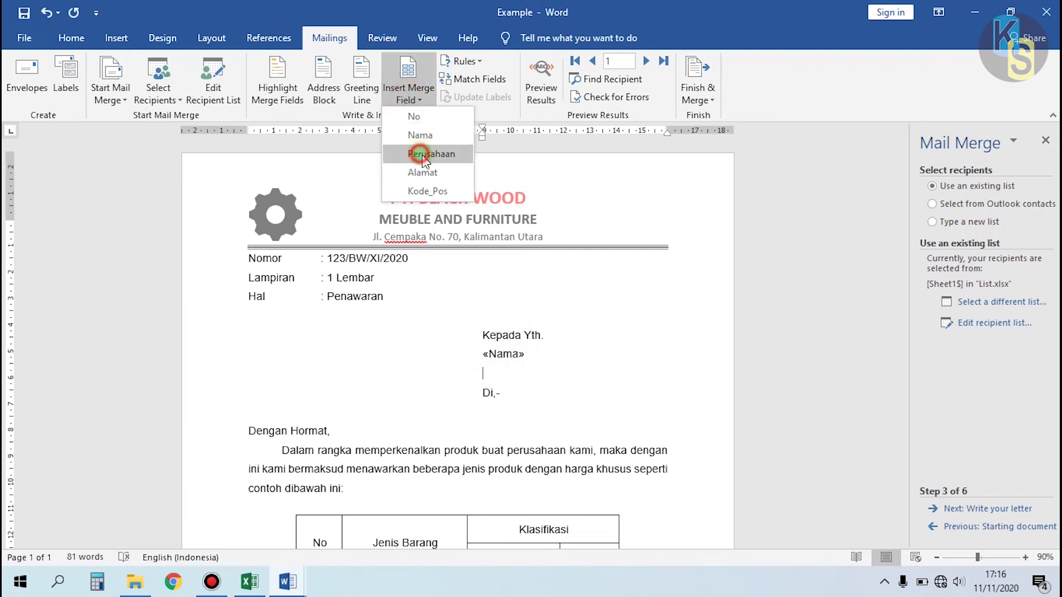
click(424, 155)
Insert the Alamat merge field on the indented line below "Di,-"
click(513, 413)
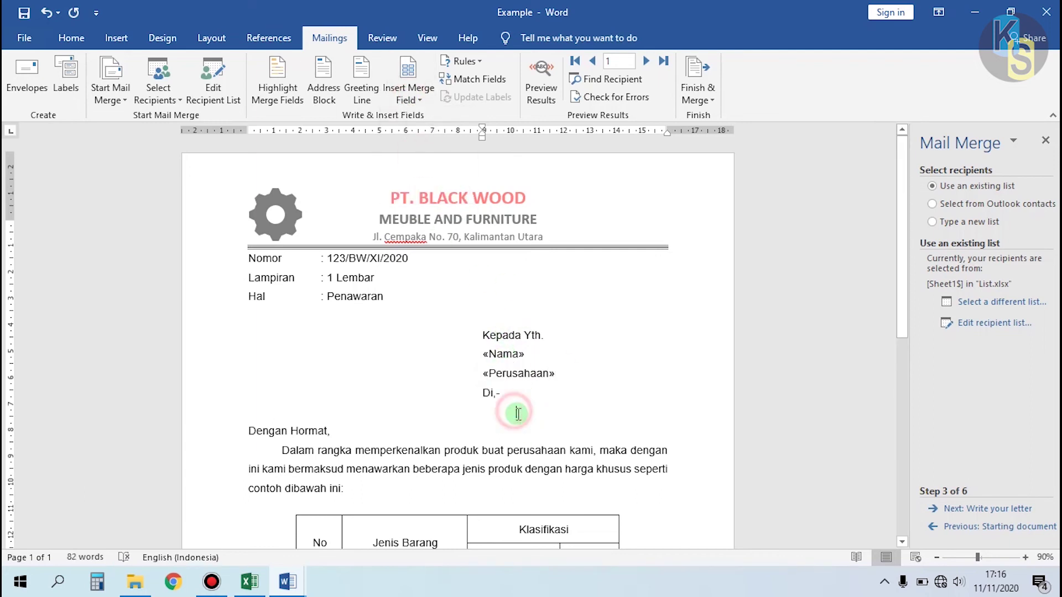
click(410, 97)
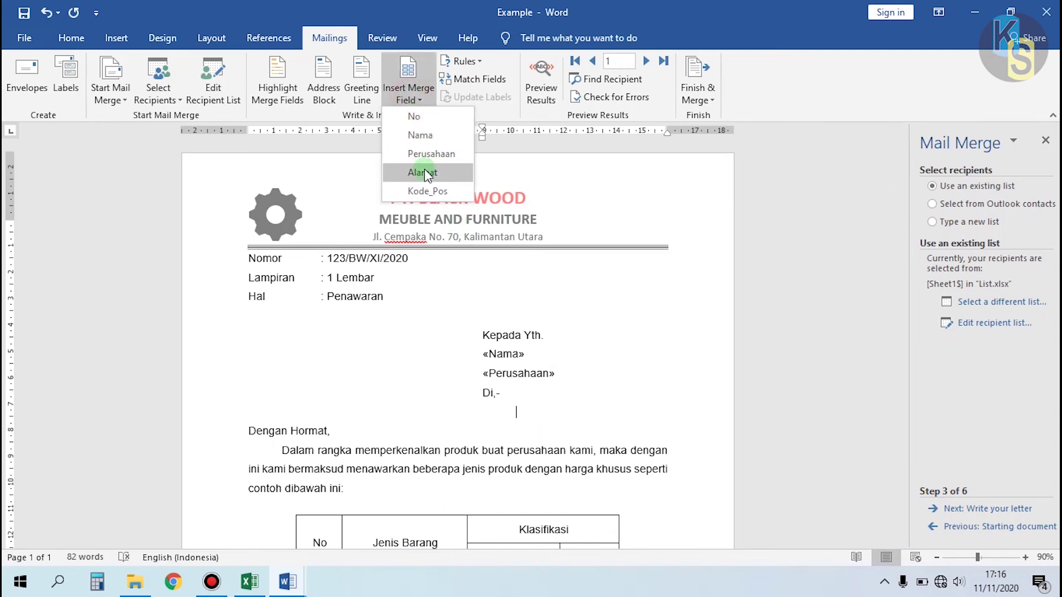
click(424, 173)
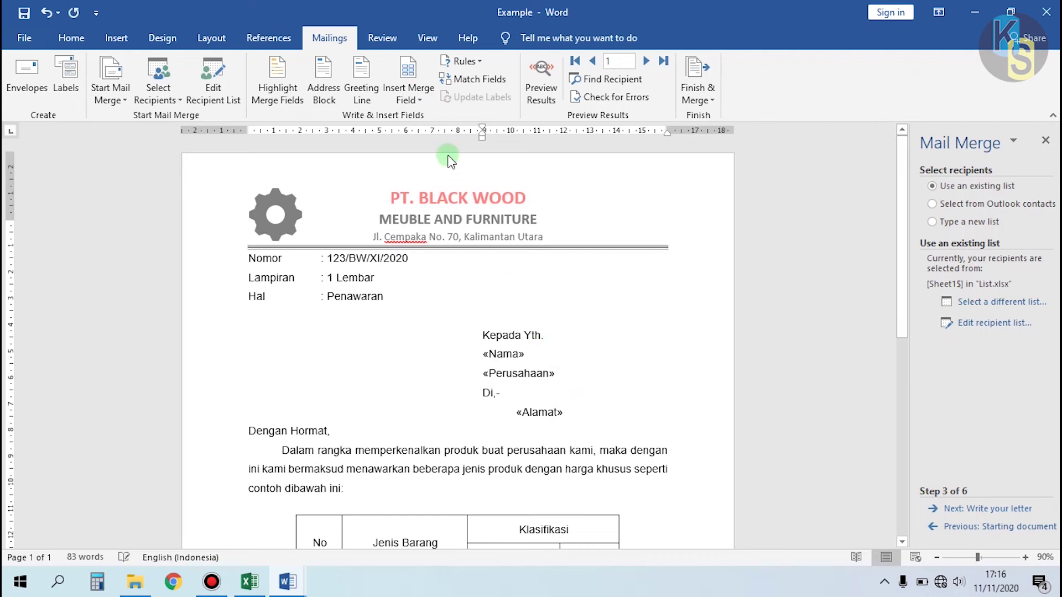
Insert the Kode_Pos merge field after Alamat, and merge records 1 to 8 into a new document of individual letters
click(407, 99)
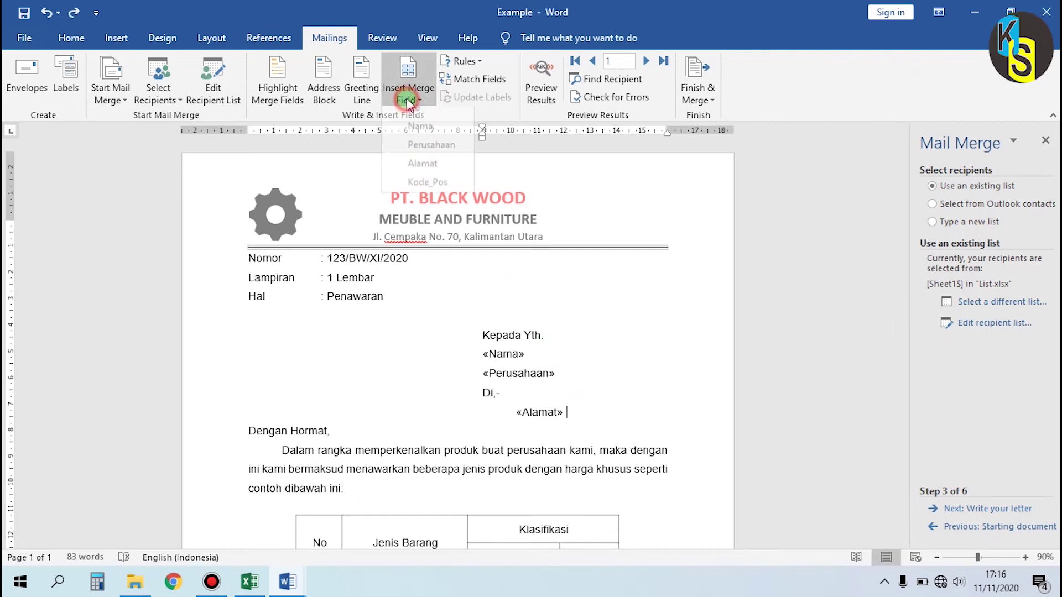
click(430, 191)
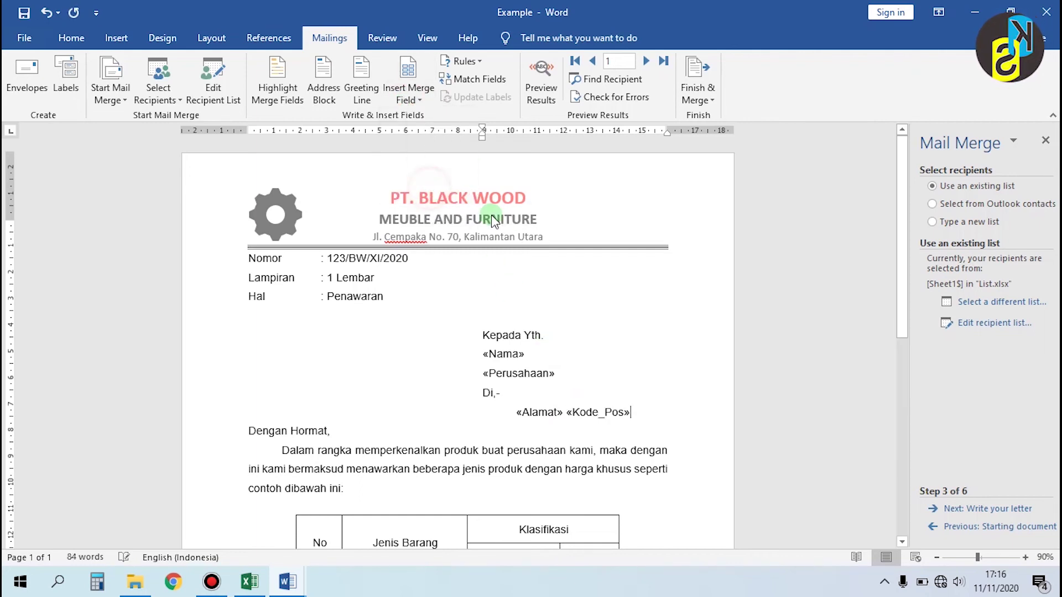
click(701, 90)
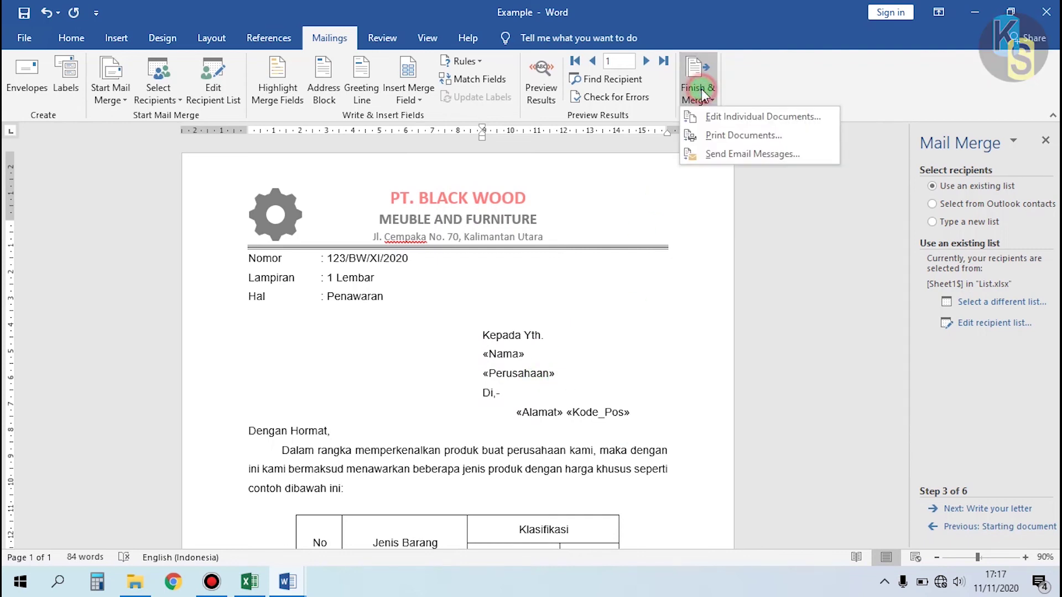
click(725, 117)
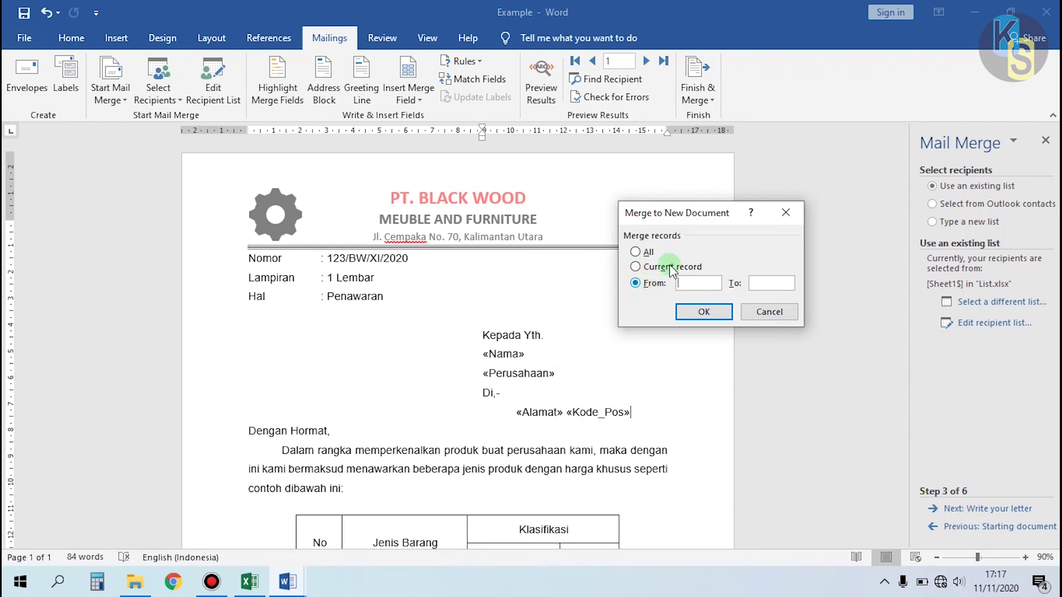
click(703, 313)
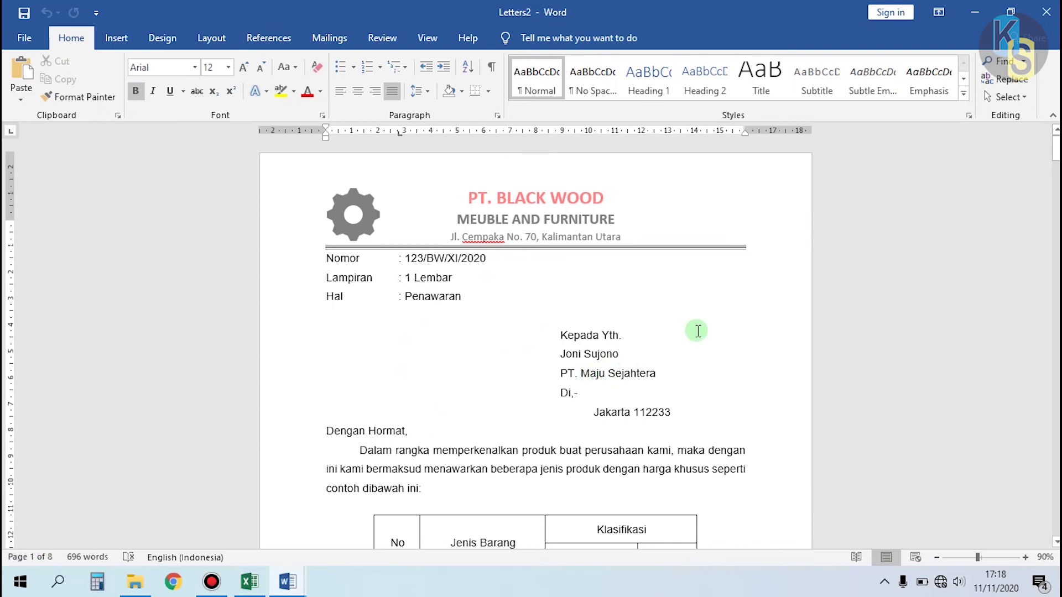
Review the merged letters through the last one and compare their recipients with the numbered rows of the List workbook in Excel
scroll(698, 329, down, 3)
scroll(698, 329, down, 20)
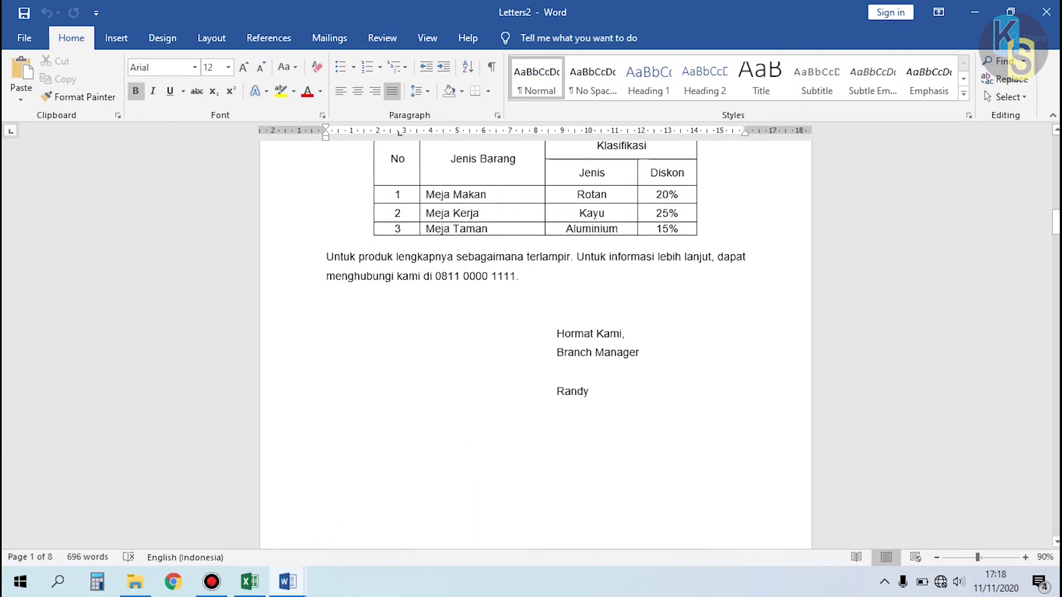
drag(1056, 222, 1055, 246)
scroll(619, 308, up, 11)
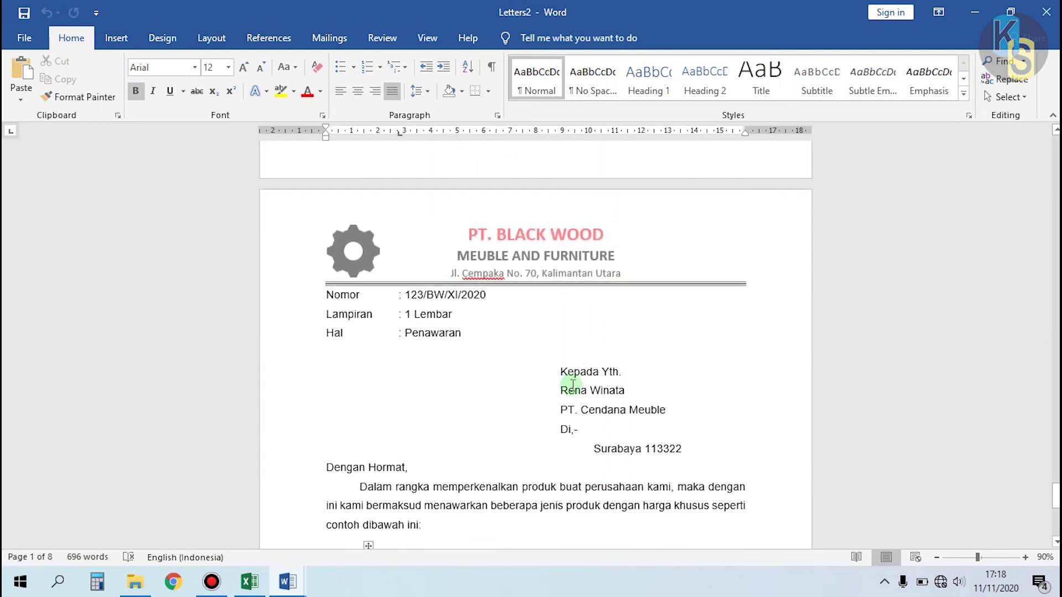
click(250, 583)
click(228, 441)
click(177, 443)
click(206, 442)
click(171, 440)
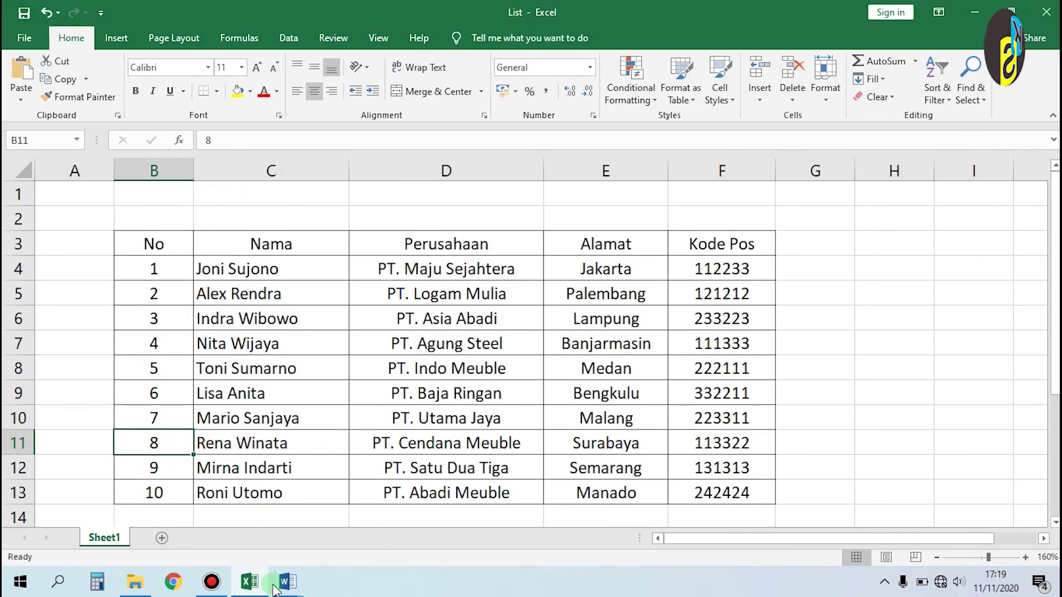
click(238, 394)
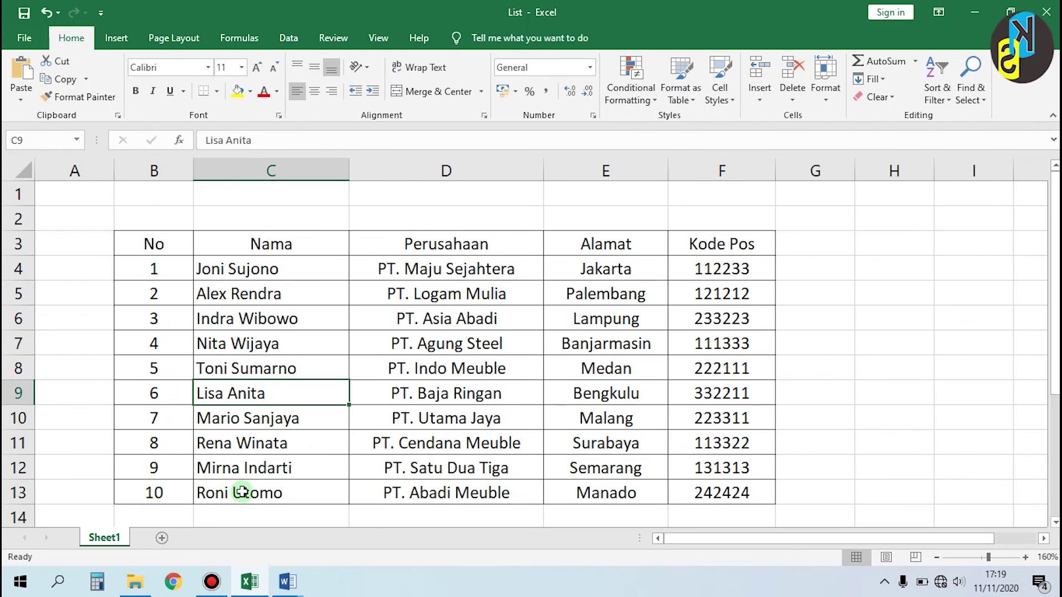
Switch to the Letters1 document in Word and examine the recipient details of its last letter
mouse_move(286, 586)
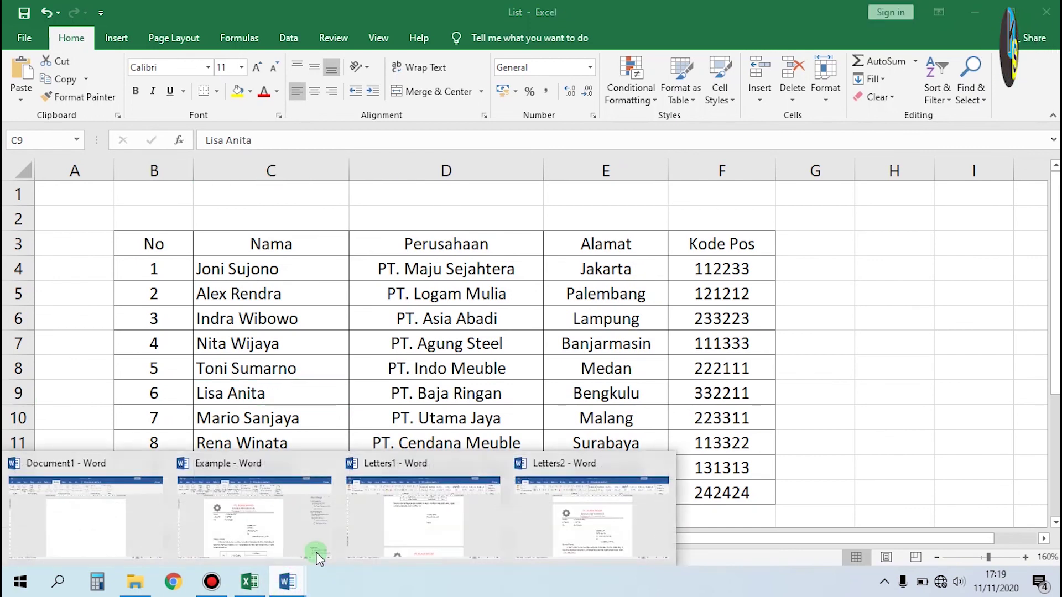
click(399, 512)
scroll(655, 332, down, 10)
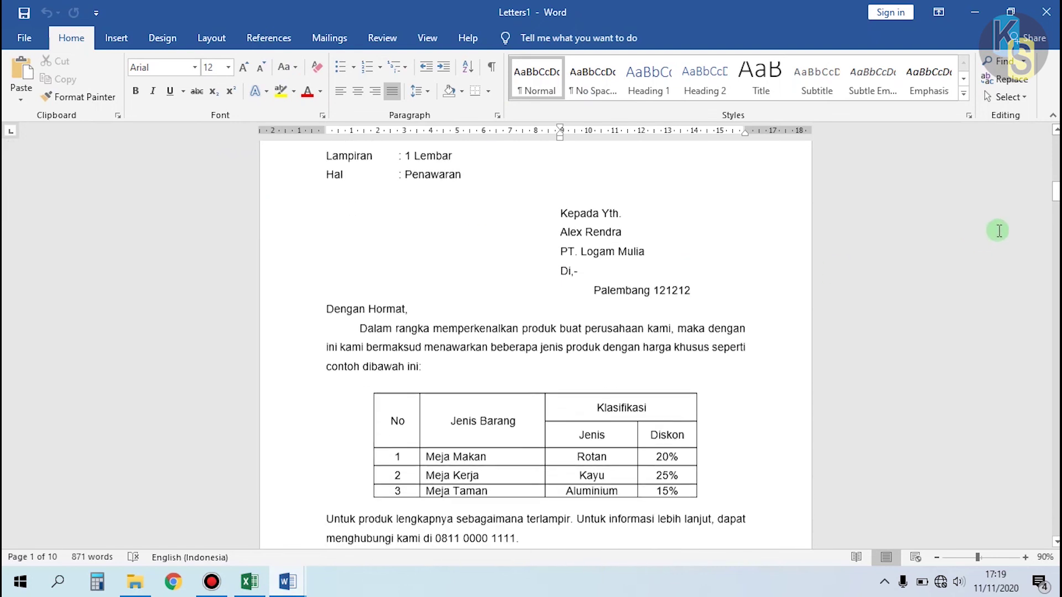
drag(1056, 199, 1057, 517)
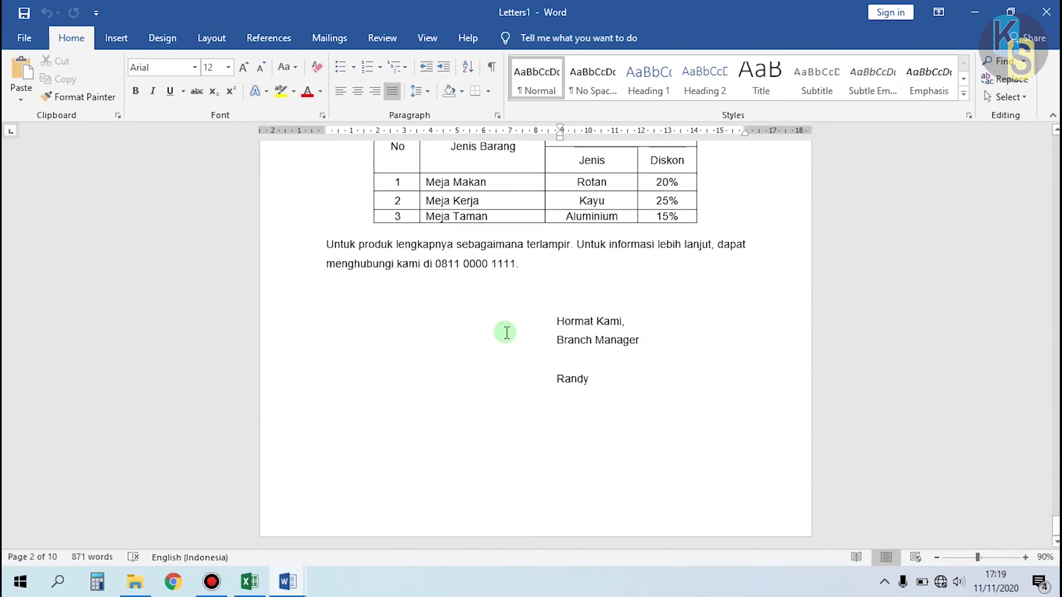
scroll(597, 339, up, 3)
scroll(597, 339, up, 3)
click(620, 282)
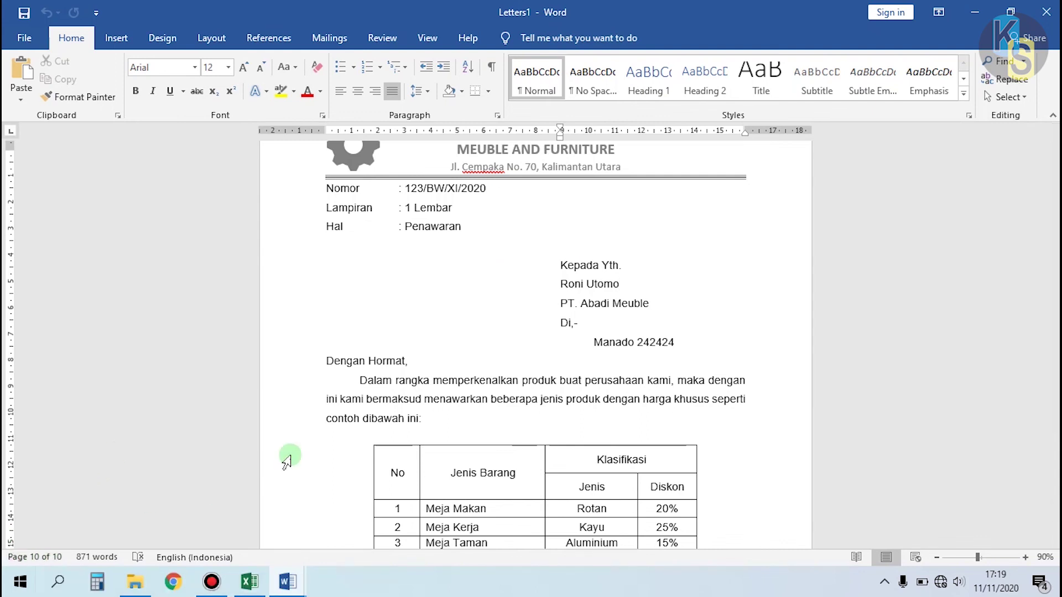
Return to the Letters2 document and review its merged letters alongside the Letters1 result
mouse_move(283, 585)
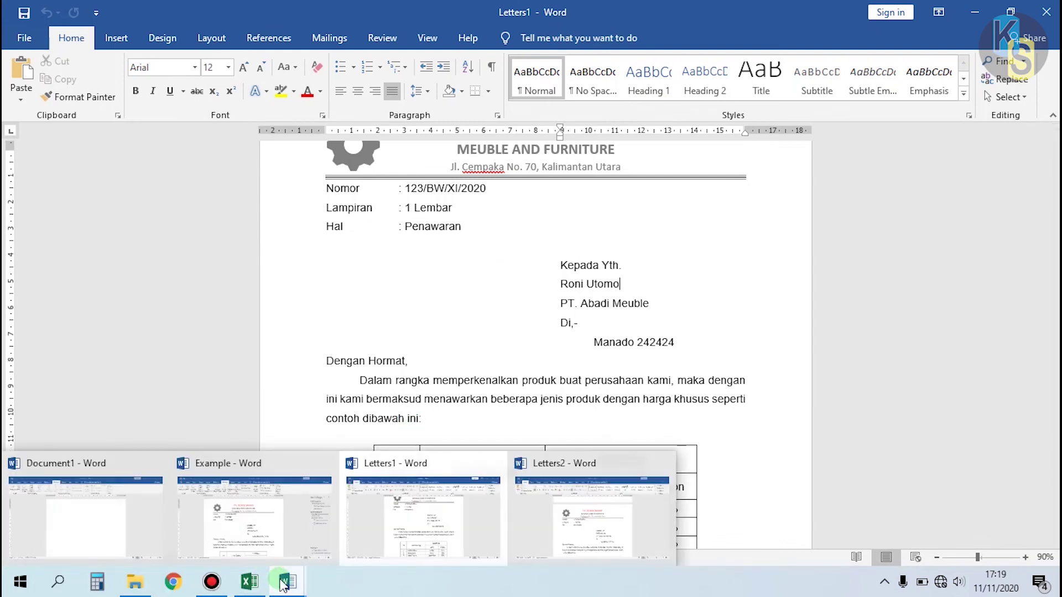
click(555, 498)
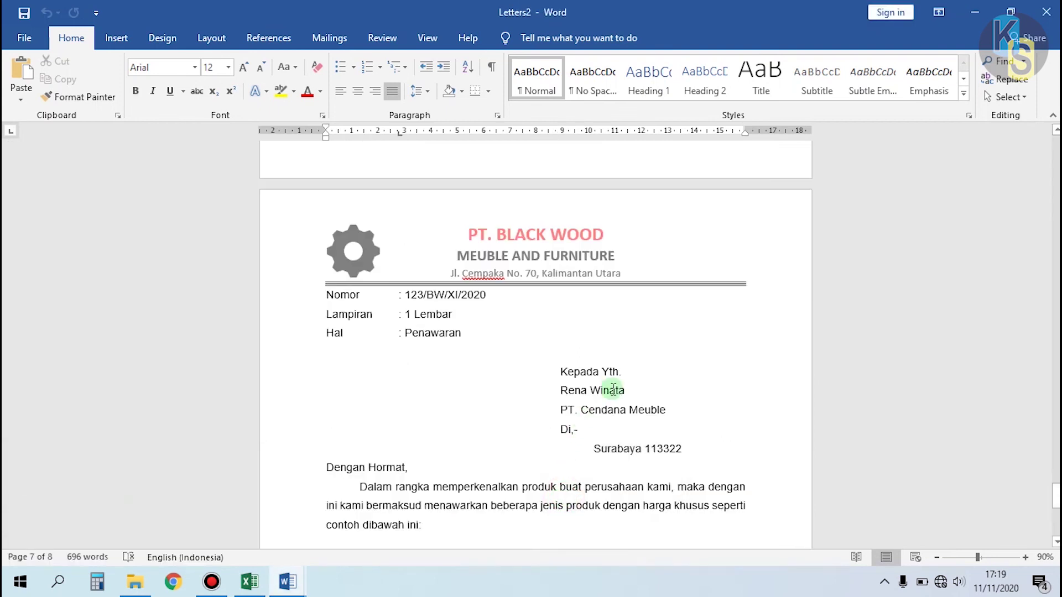
scroll(627, 351, down, 2)
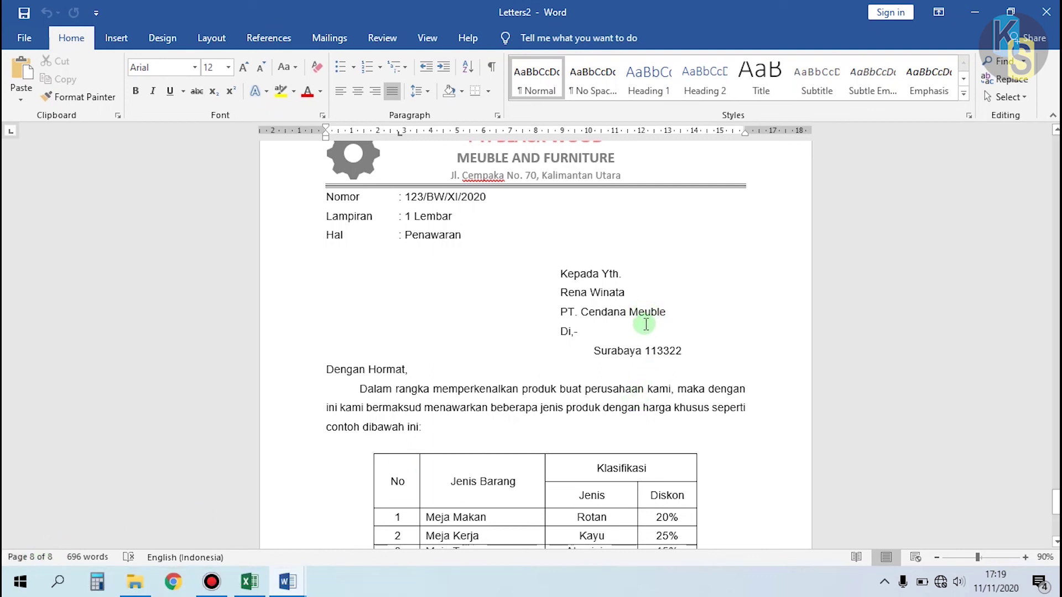
scroll(646, 324, down, 5)
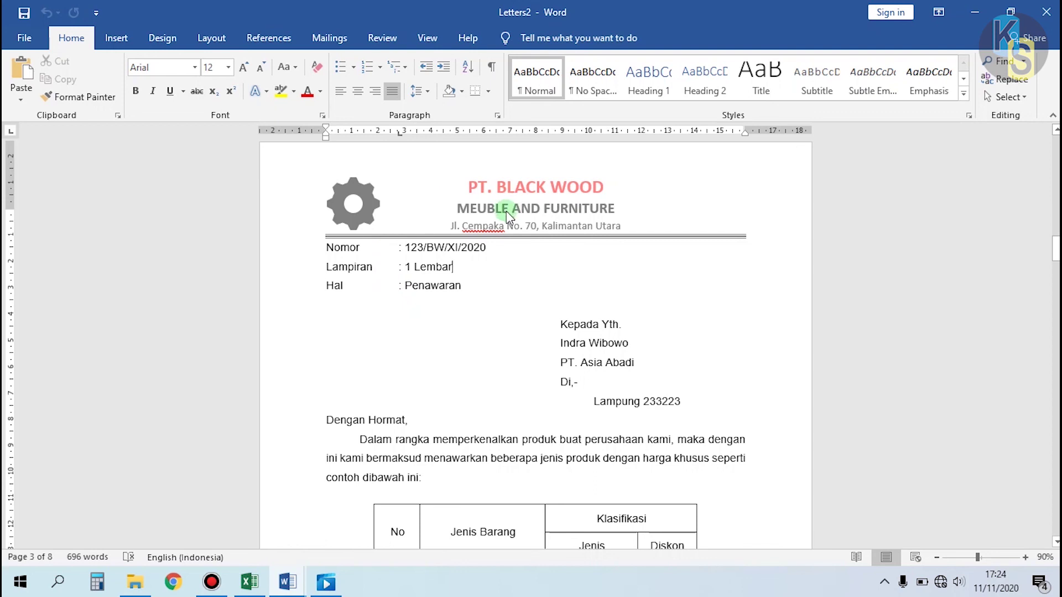
click(287, 582)
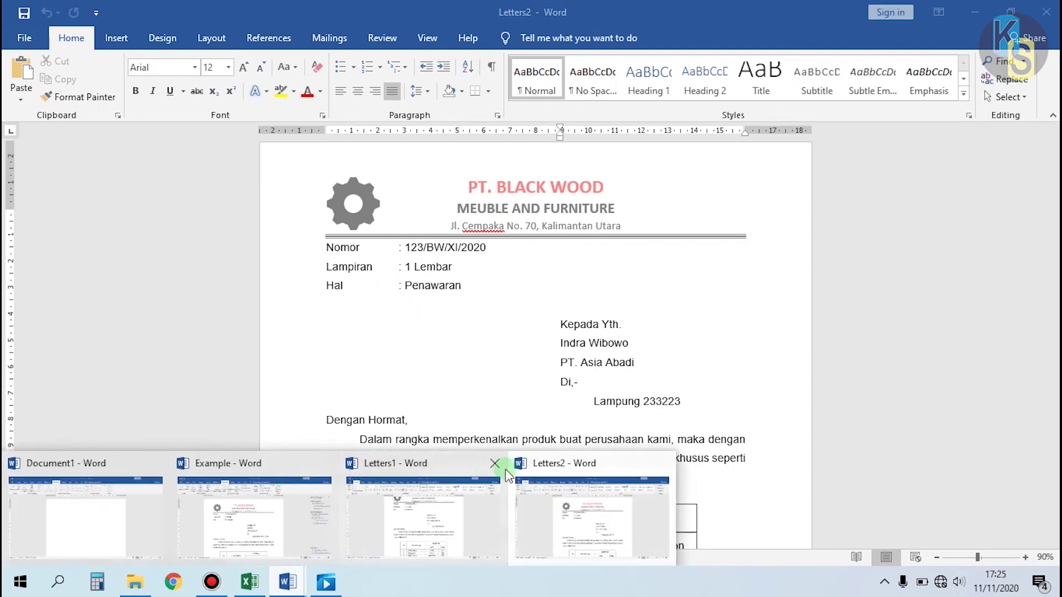
mouse_move(450, 489)
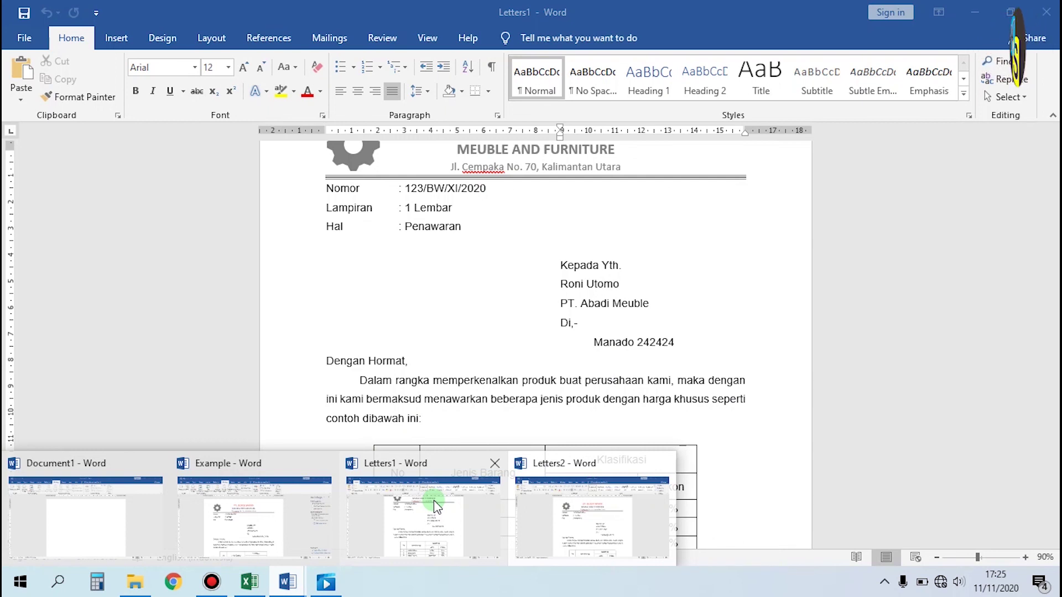
mouse_move(585, 477)
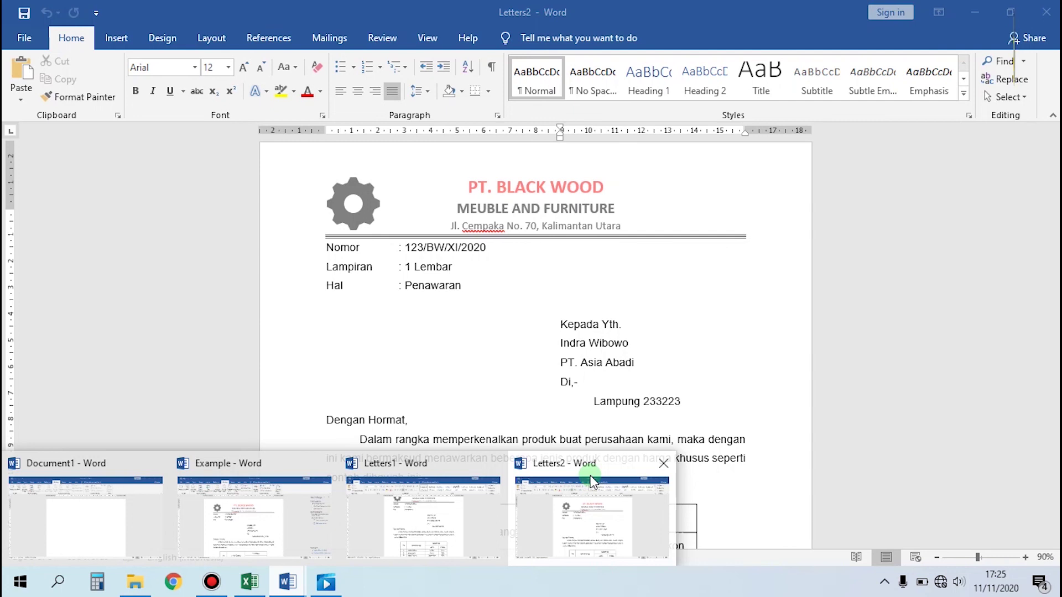
click(592, 482)
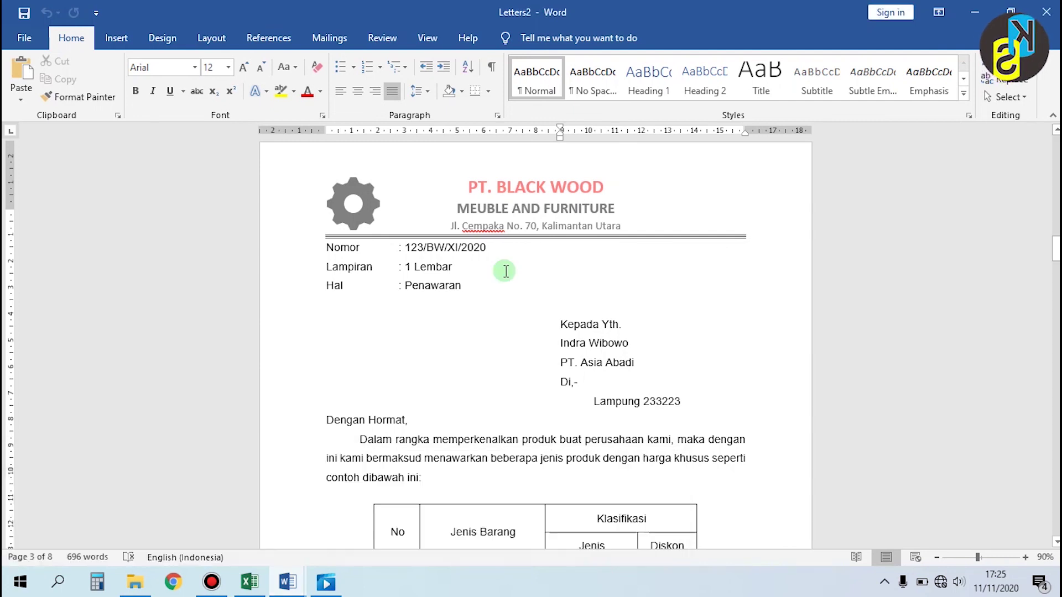